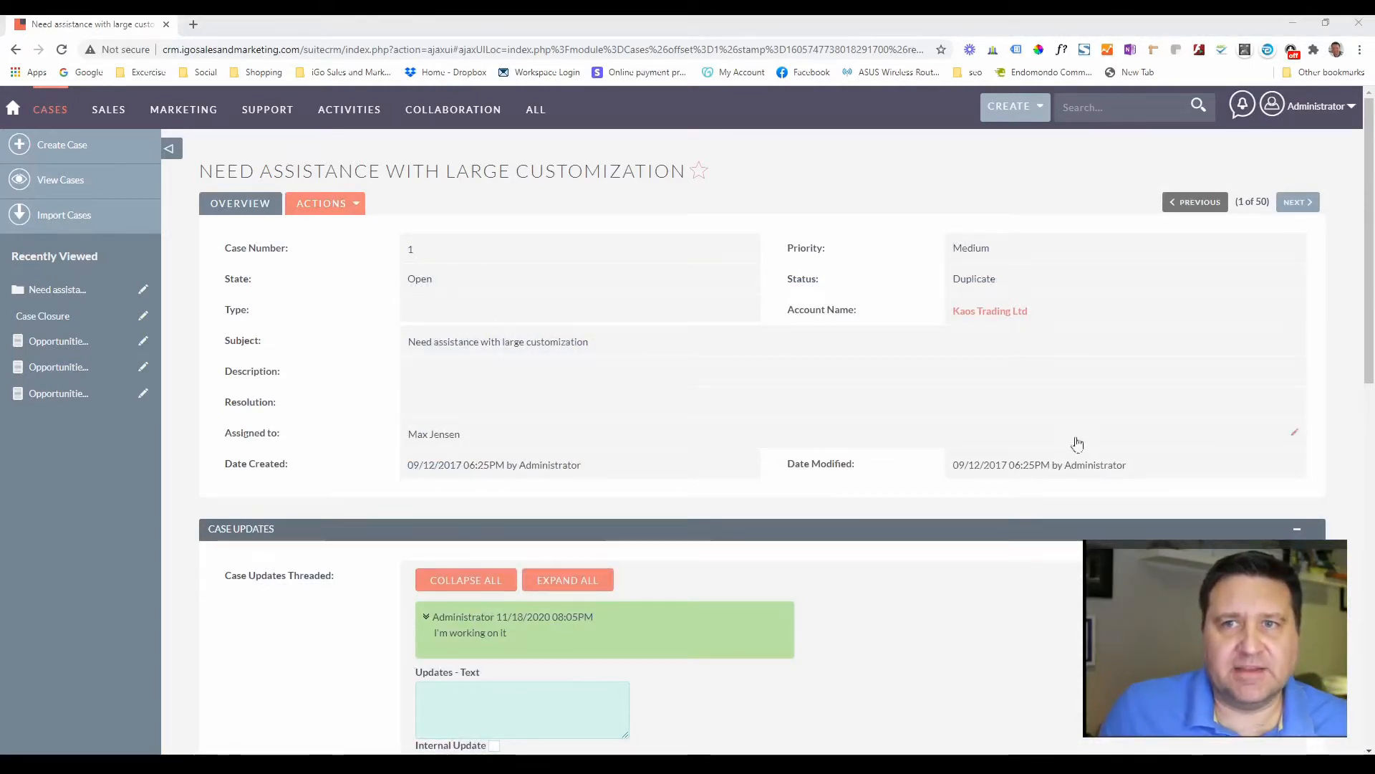
- From the 'Need assistance with large customization' case, show the Administrator account dropdown at the top right
{"action": "mouse_move", "coordinate": [1311, 101]}
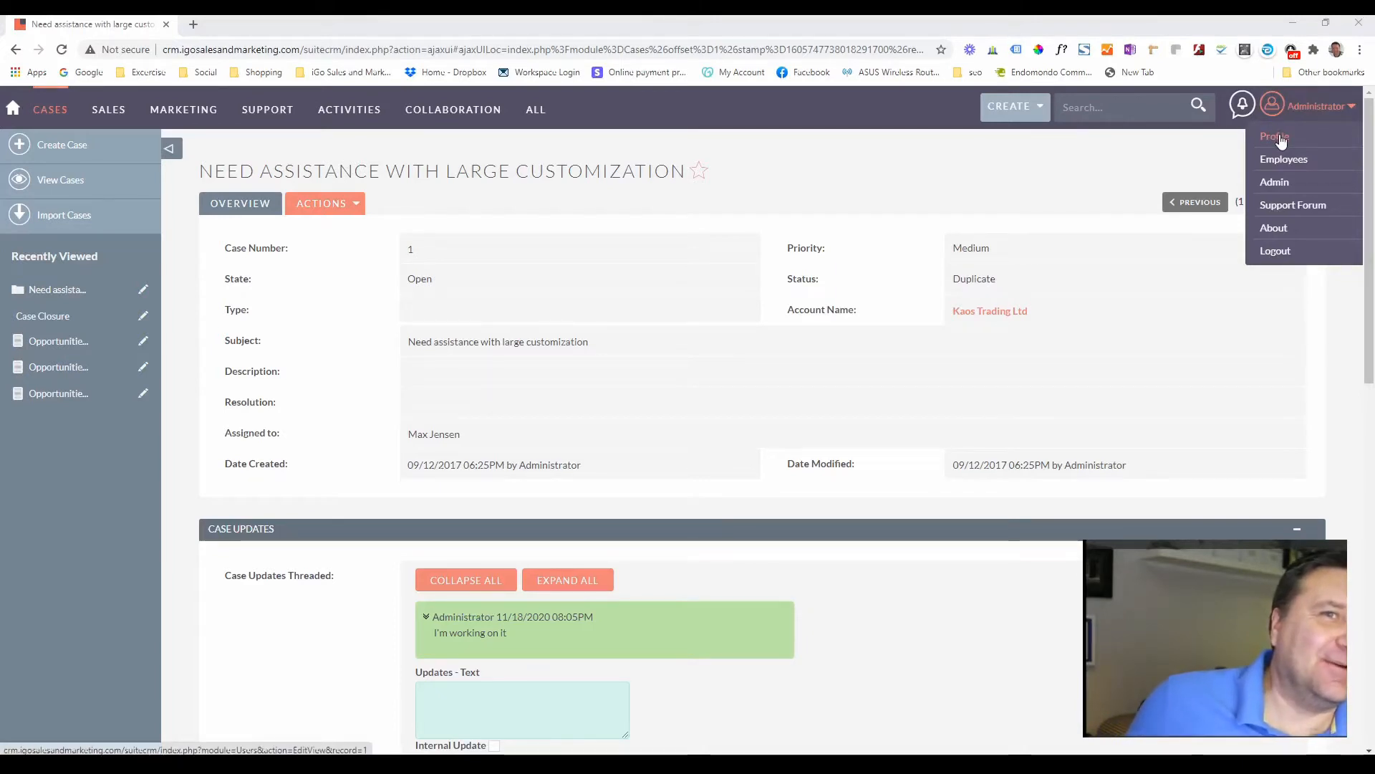
- Go to Admin and open Inbound Email from the Email section
{"action": "left_click", "coordinate": [1273, 185]}
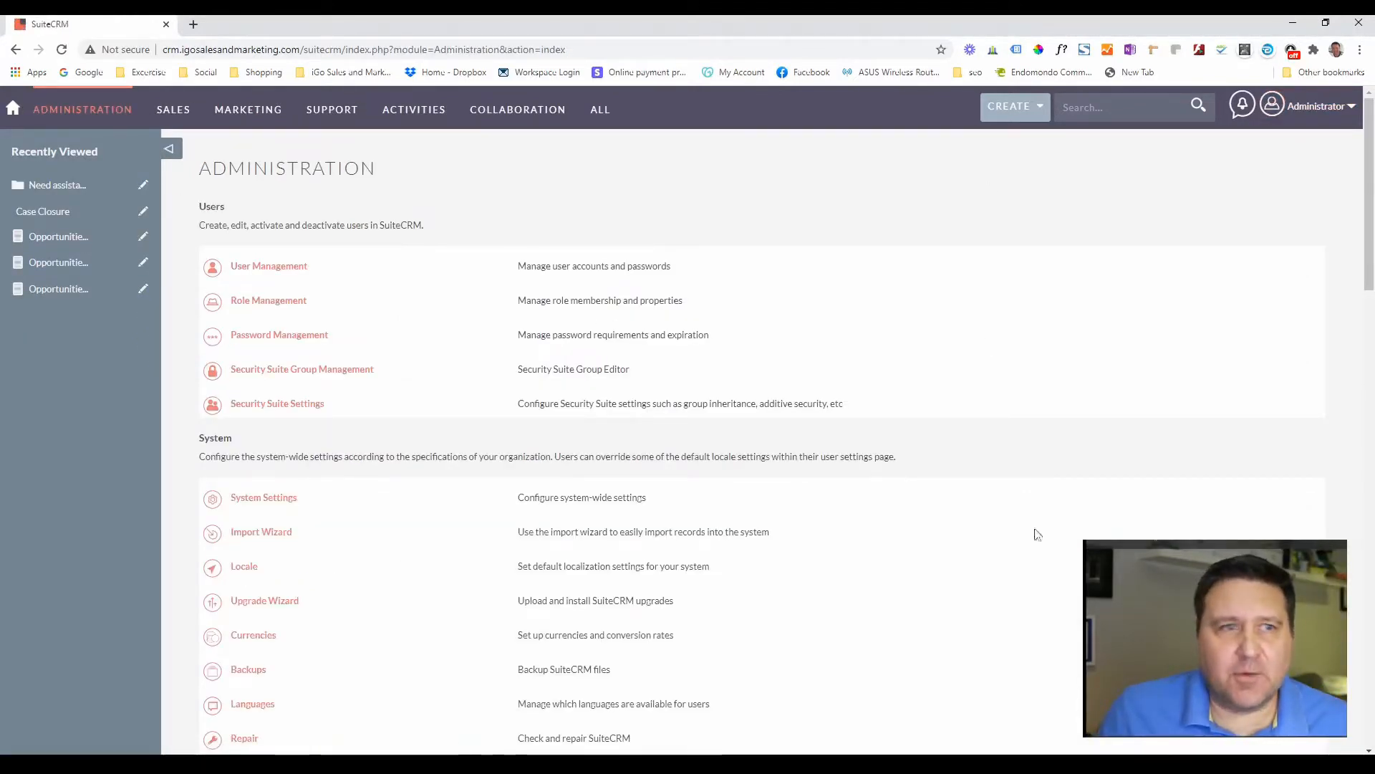
{"action": "scroll", "coordinate": [307, 496], "scroll_direction": "down", "scroll_amount": 2}
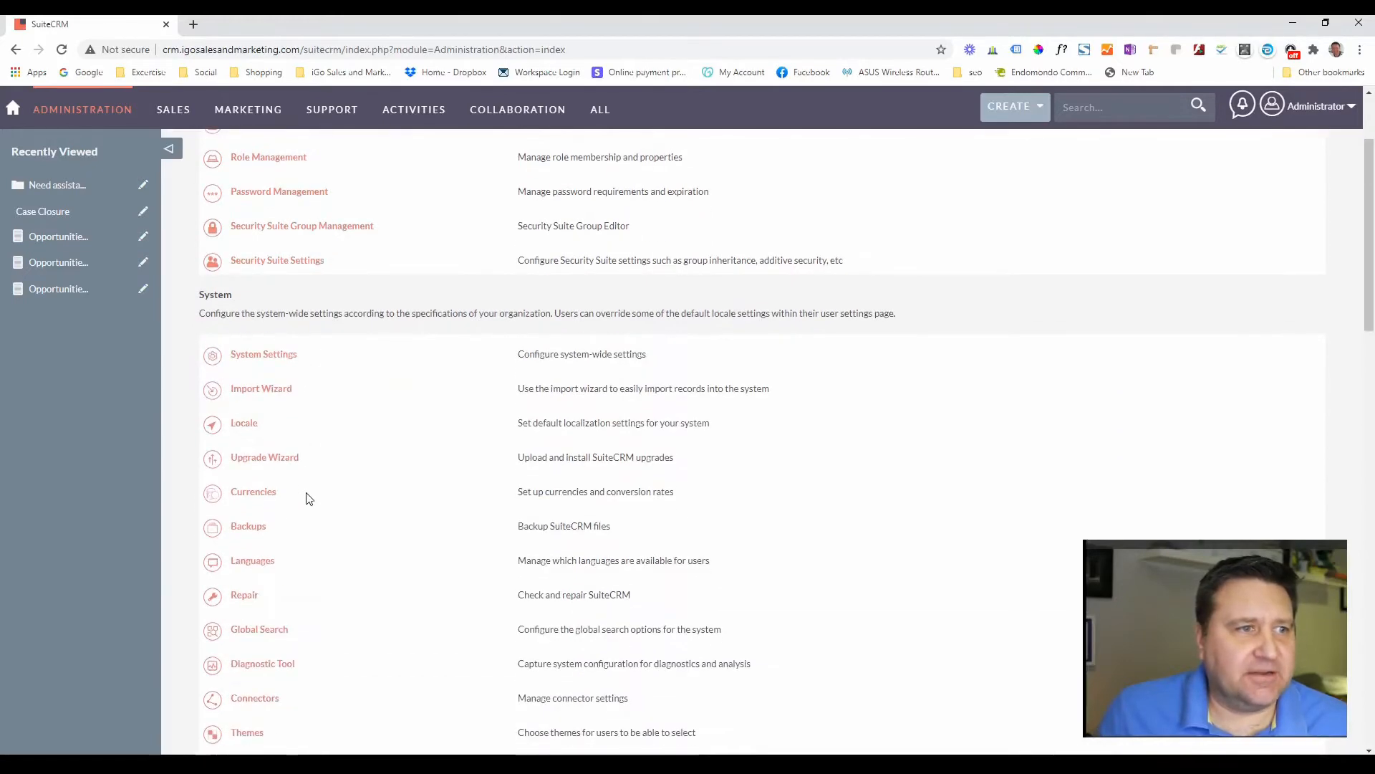
{"action": "scroll", "coordinate": [305, 500], "scroll_direction": "down", "scroll_amount": 7}
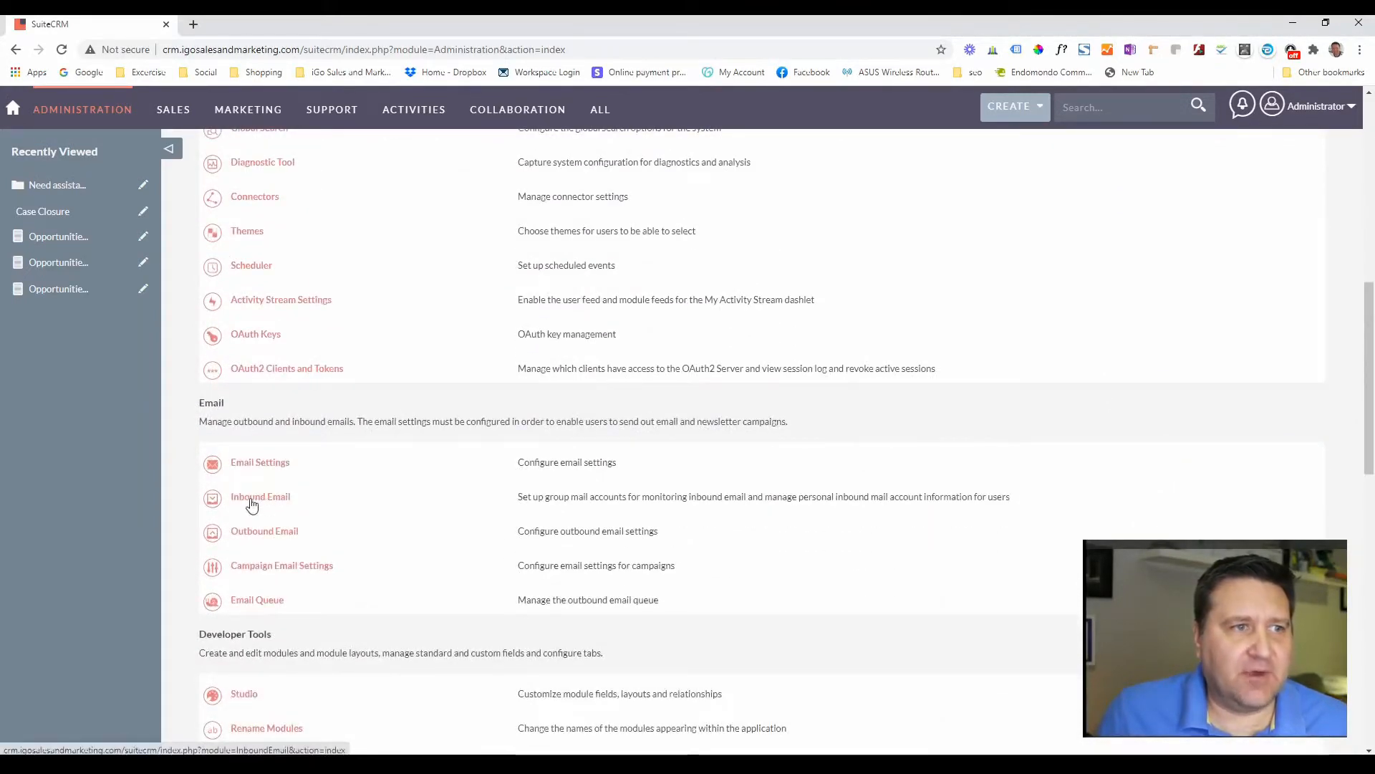
{"action": "left_click", "coordinate": [261, 498]}
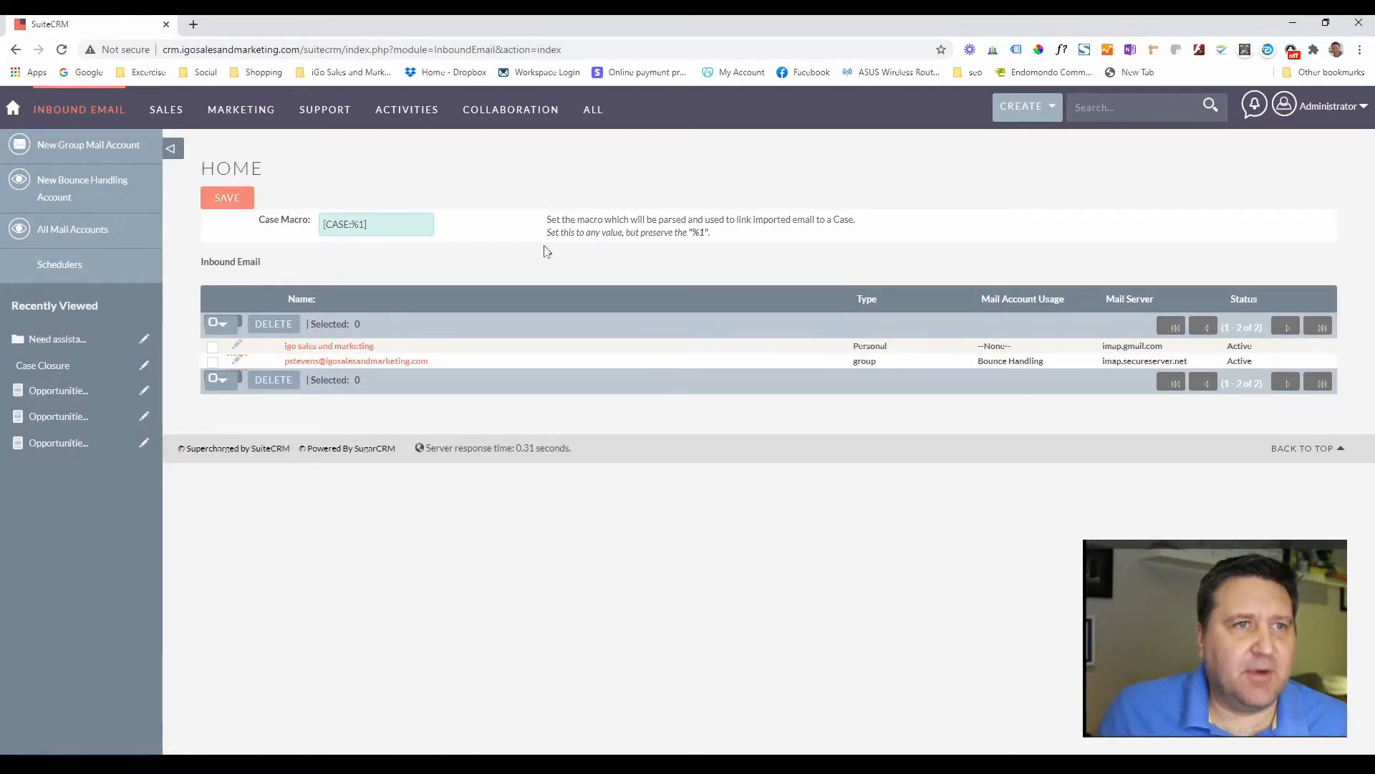
{"action": "left_click_drag", "start_coordinate": [377, 223], "coordinate": [326, 209]}
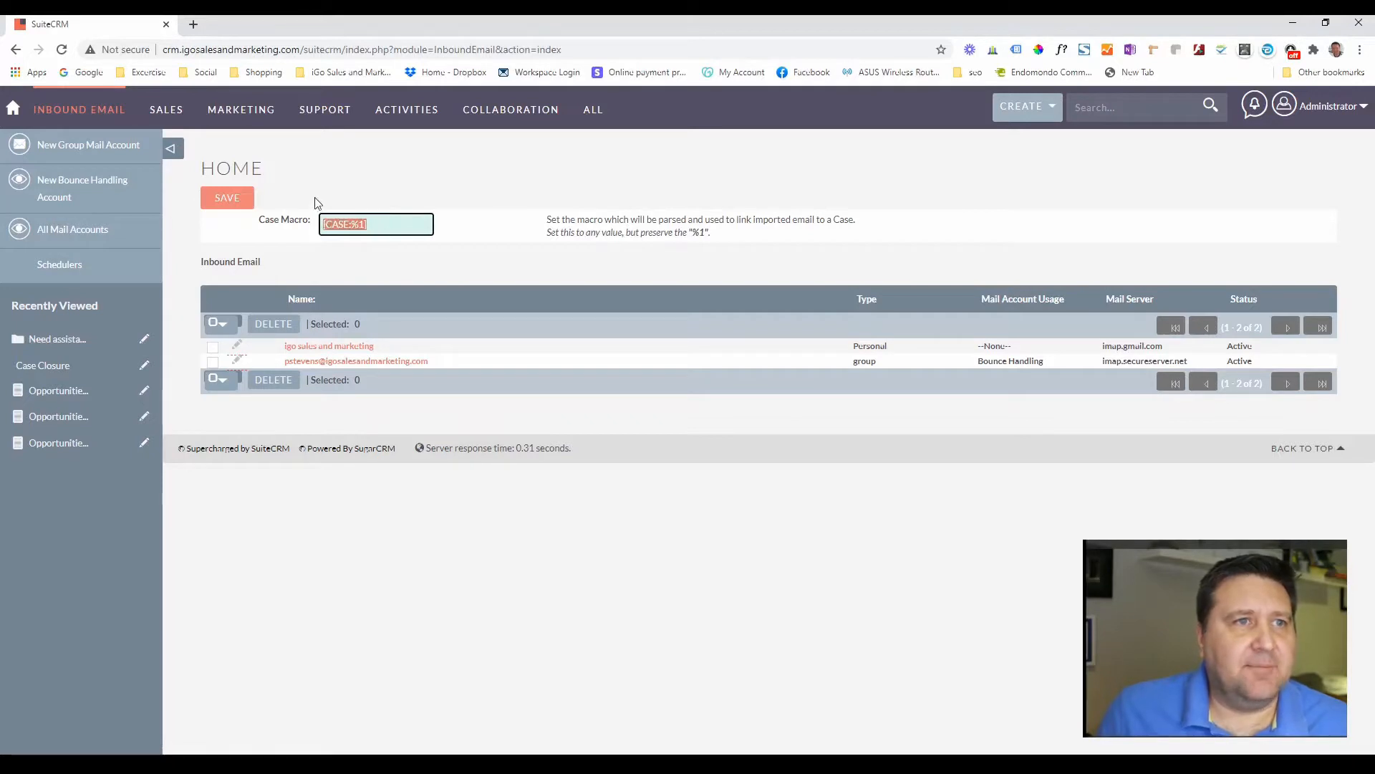
{"action": "left_click", "coordinate": [439, 255]}
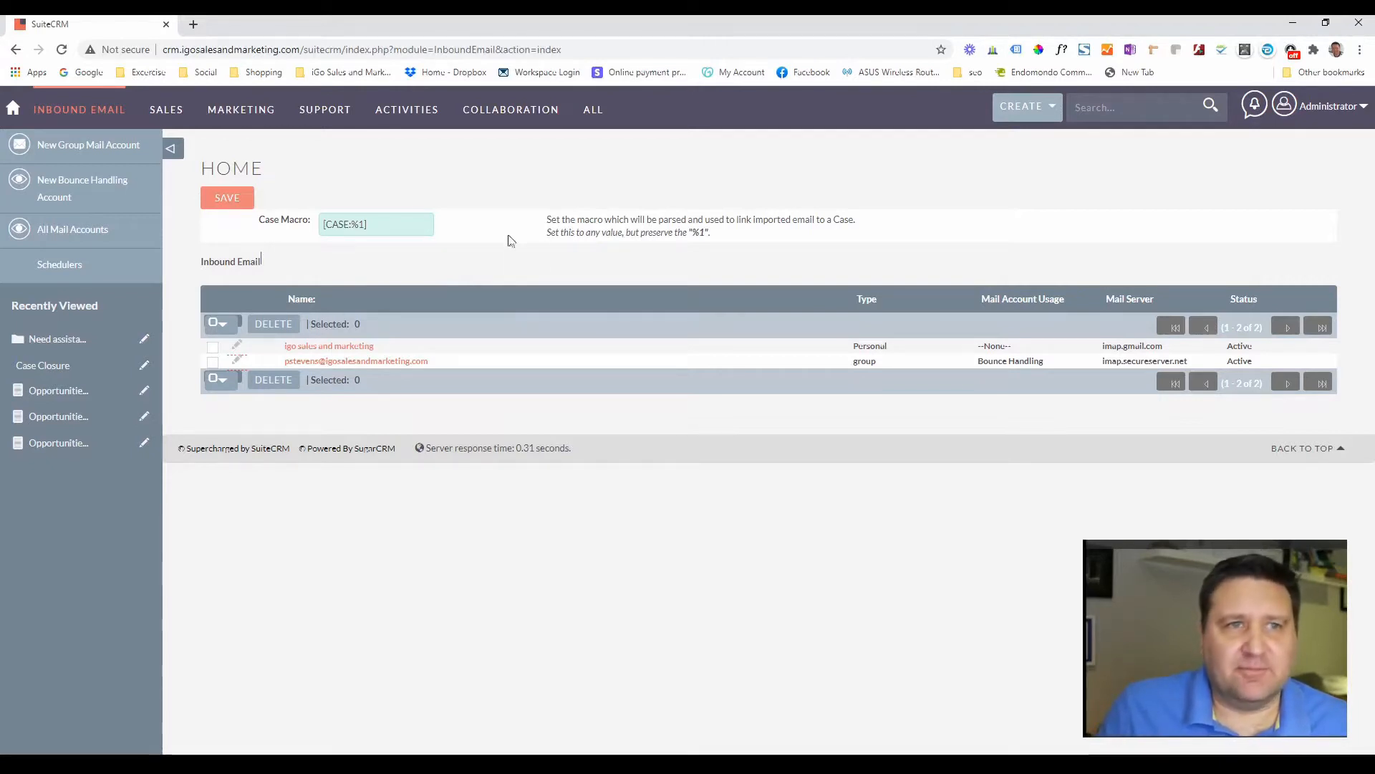
{"action": "triple_click", "coordinate": [389, 224]}
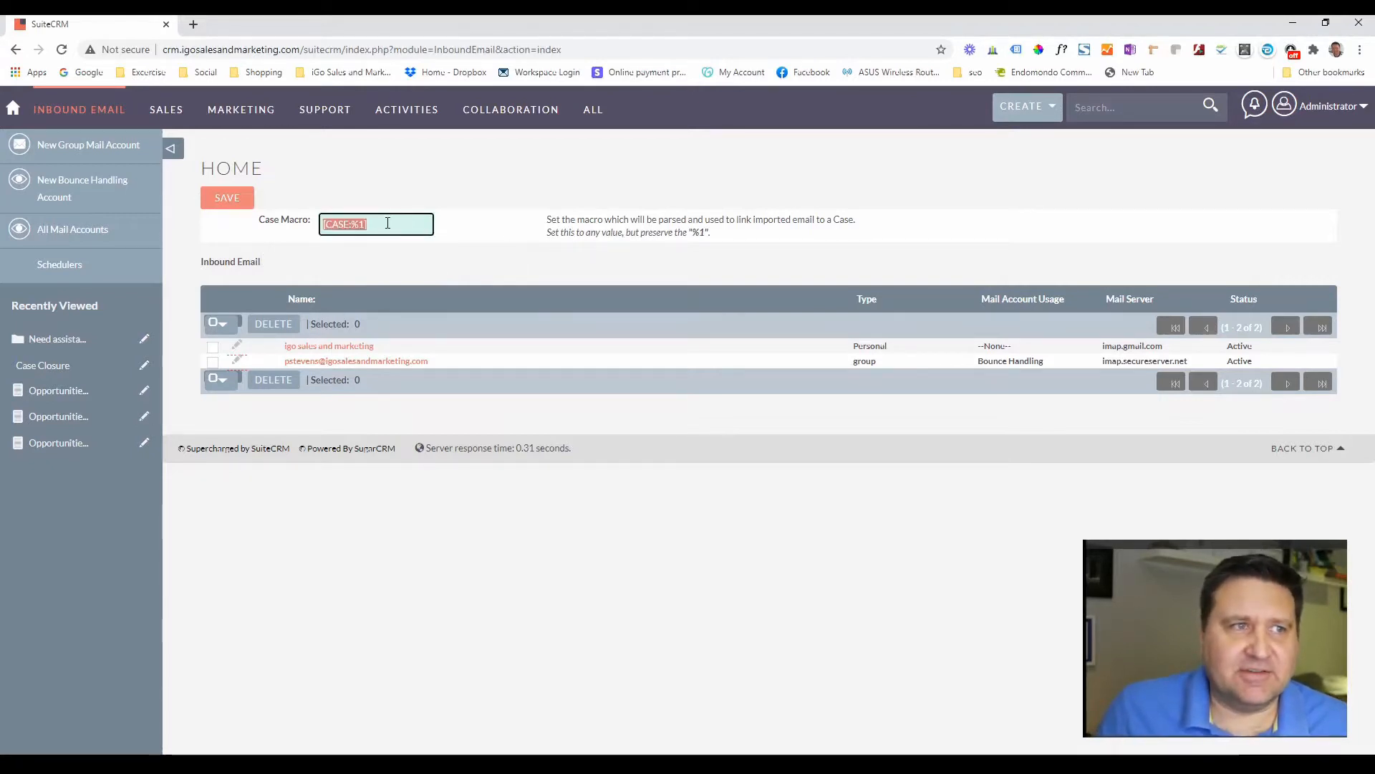
{"action": "left_click", "coordinate": [500, 232]}
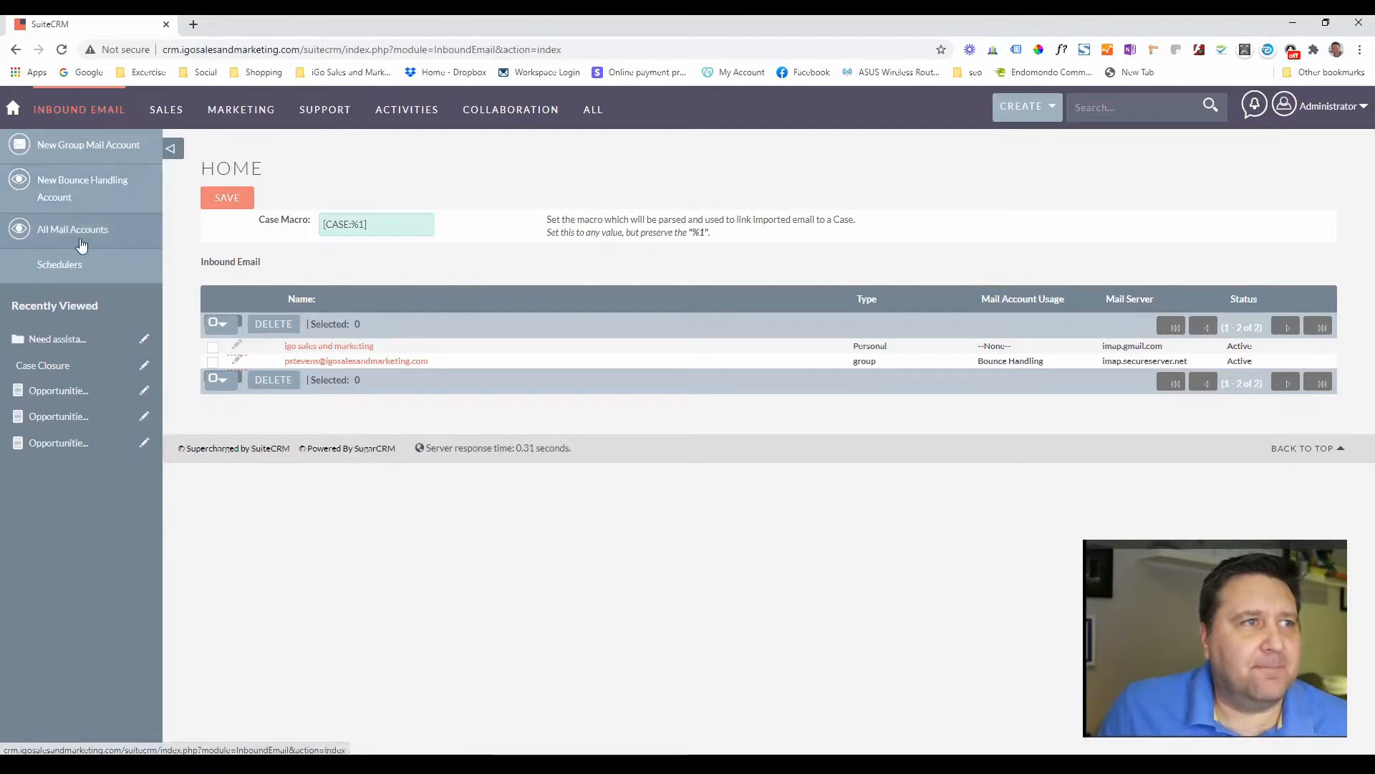
- Start a new group mail account named 'Support Desk'
{"action": "left_click", "coordinate": [84, 146]}
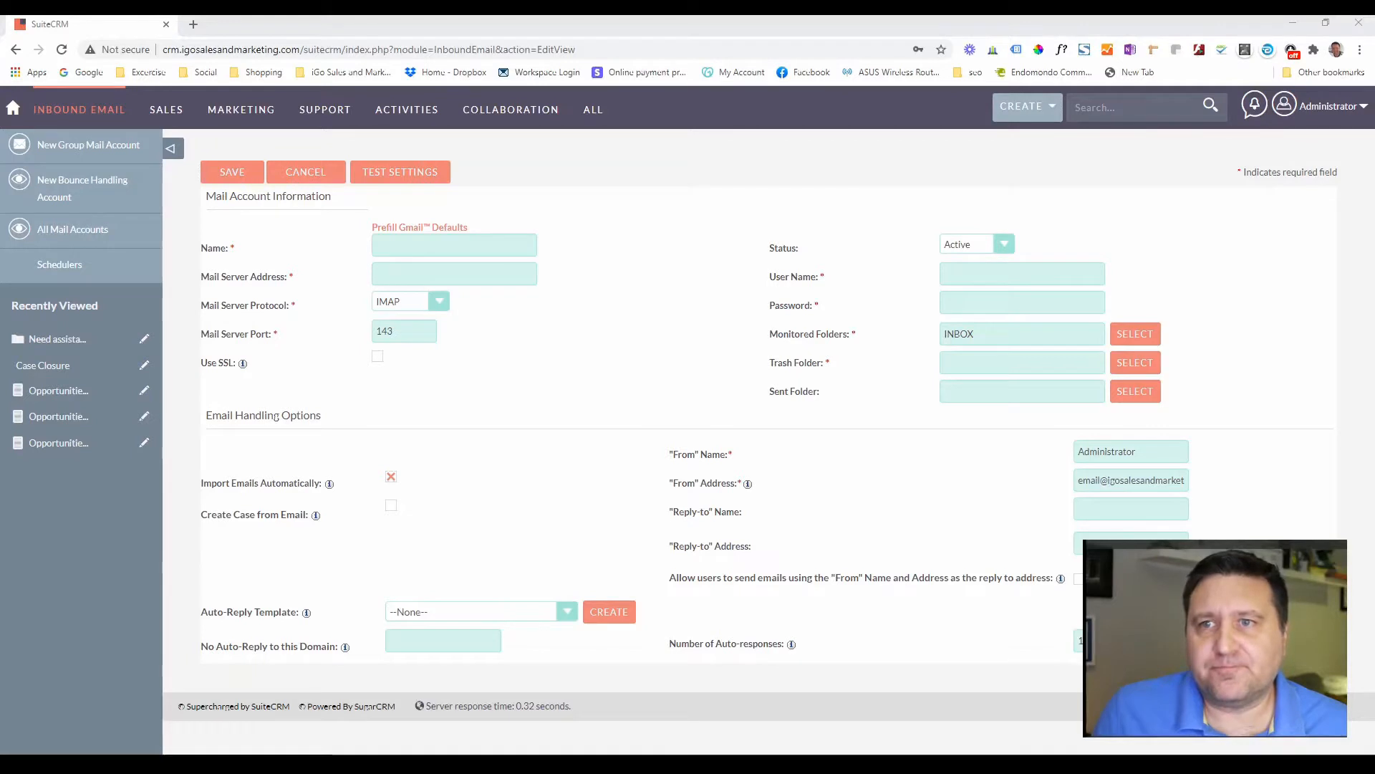
{"action": "left_click", "coordinate": [397, 238]}
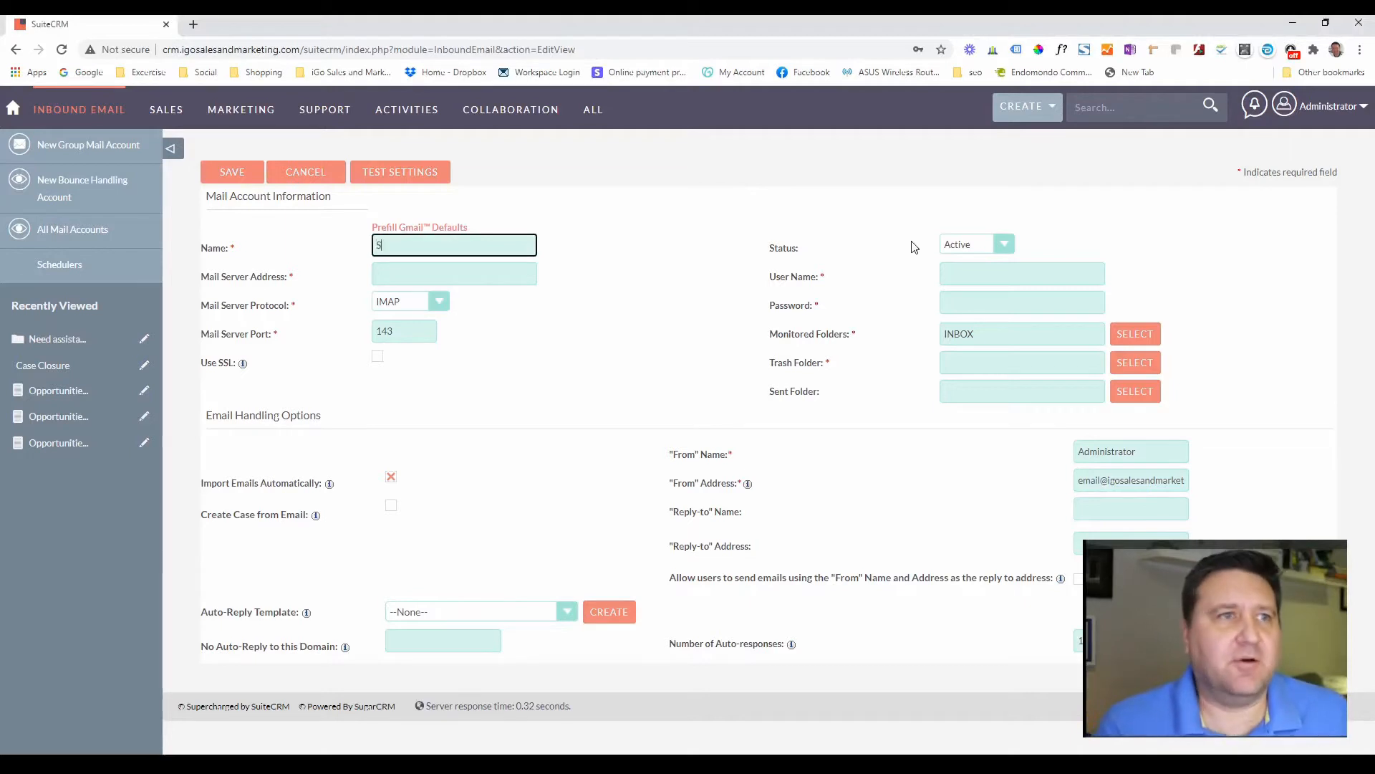
{"action": "type", "text": "Support Desk"}
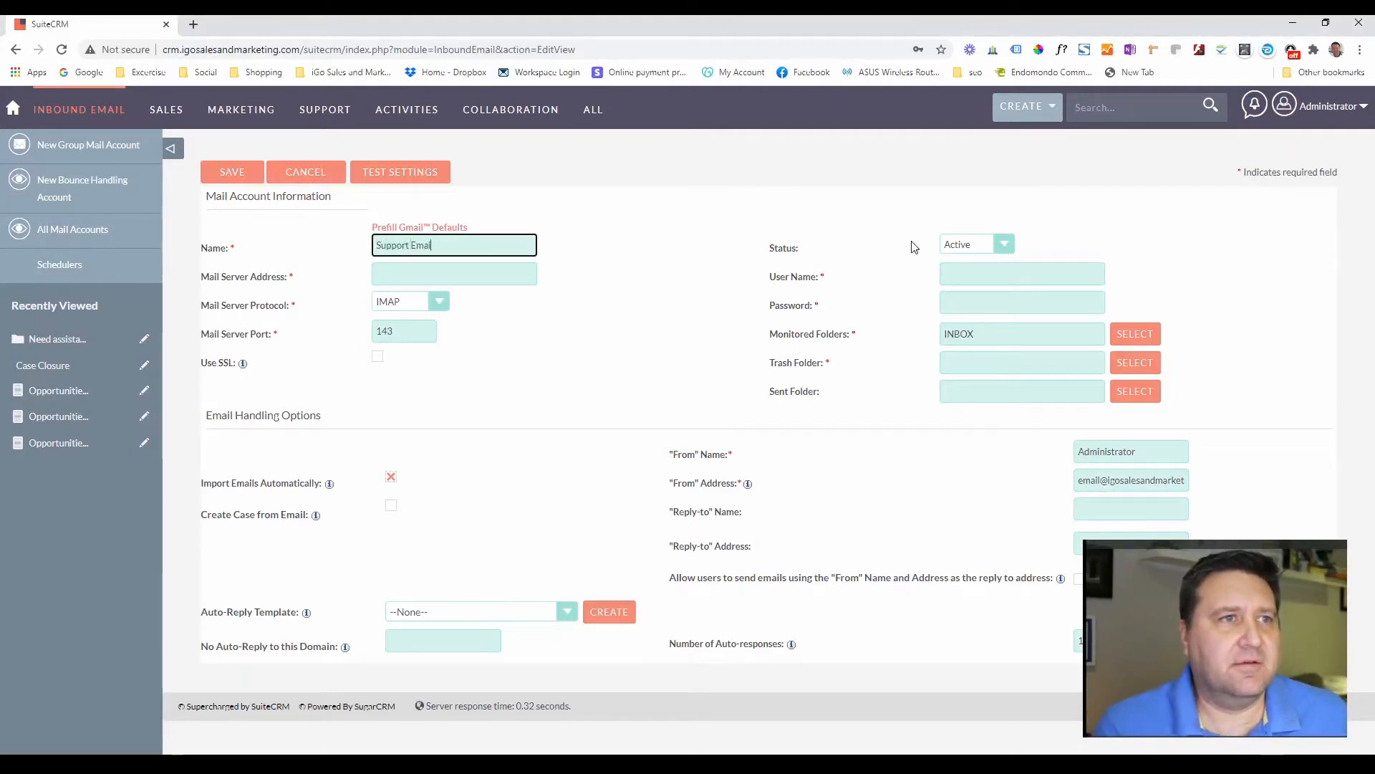
{"action": "key", "text": "Tab"}
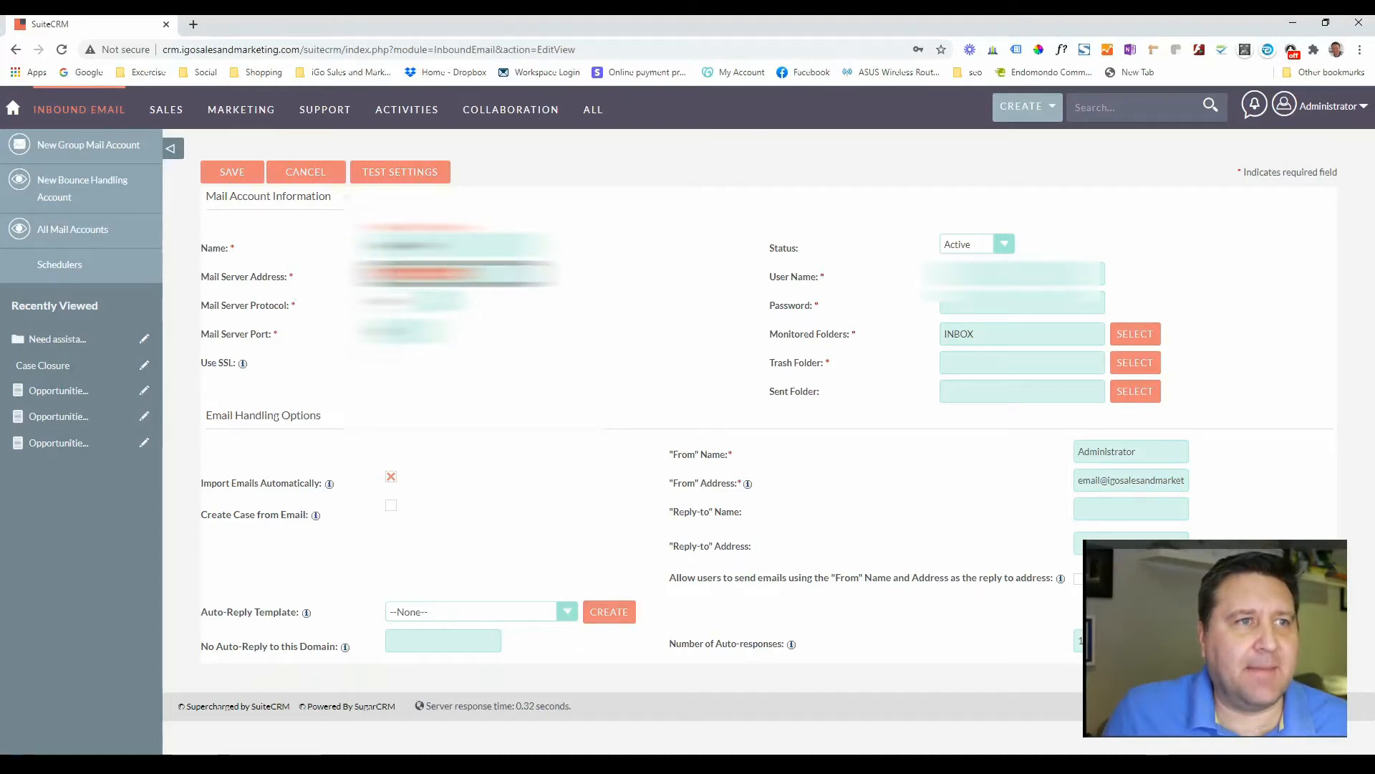
- Choose the mail server protocol and select the existing port value for replacement
{"action": "left_click", "coordinate": [444, 303]}
{"action": "left_click", "coordinate": [412, 330]}
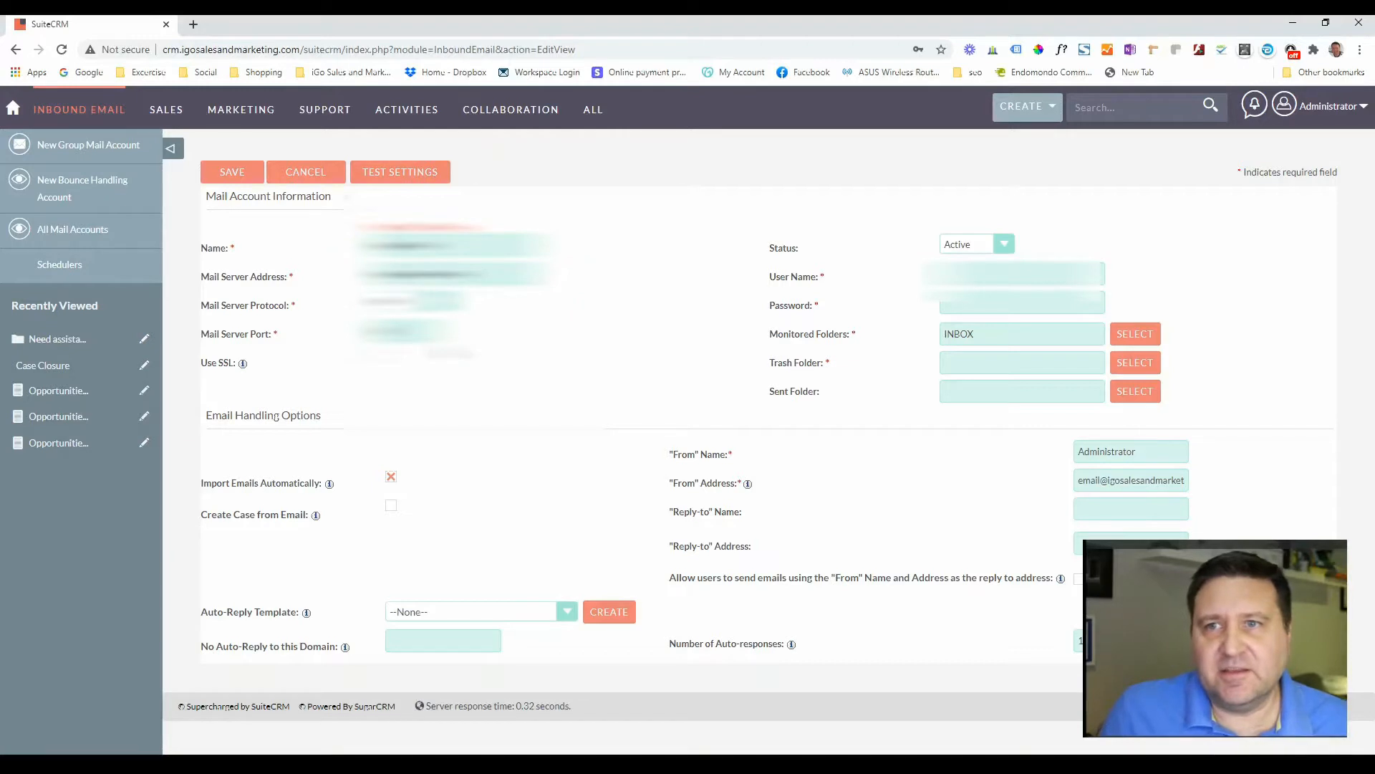
{"action": "left_click_drag", "start_coordinate": [403, 331], "coordinate": [334, 334]}
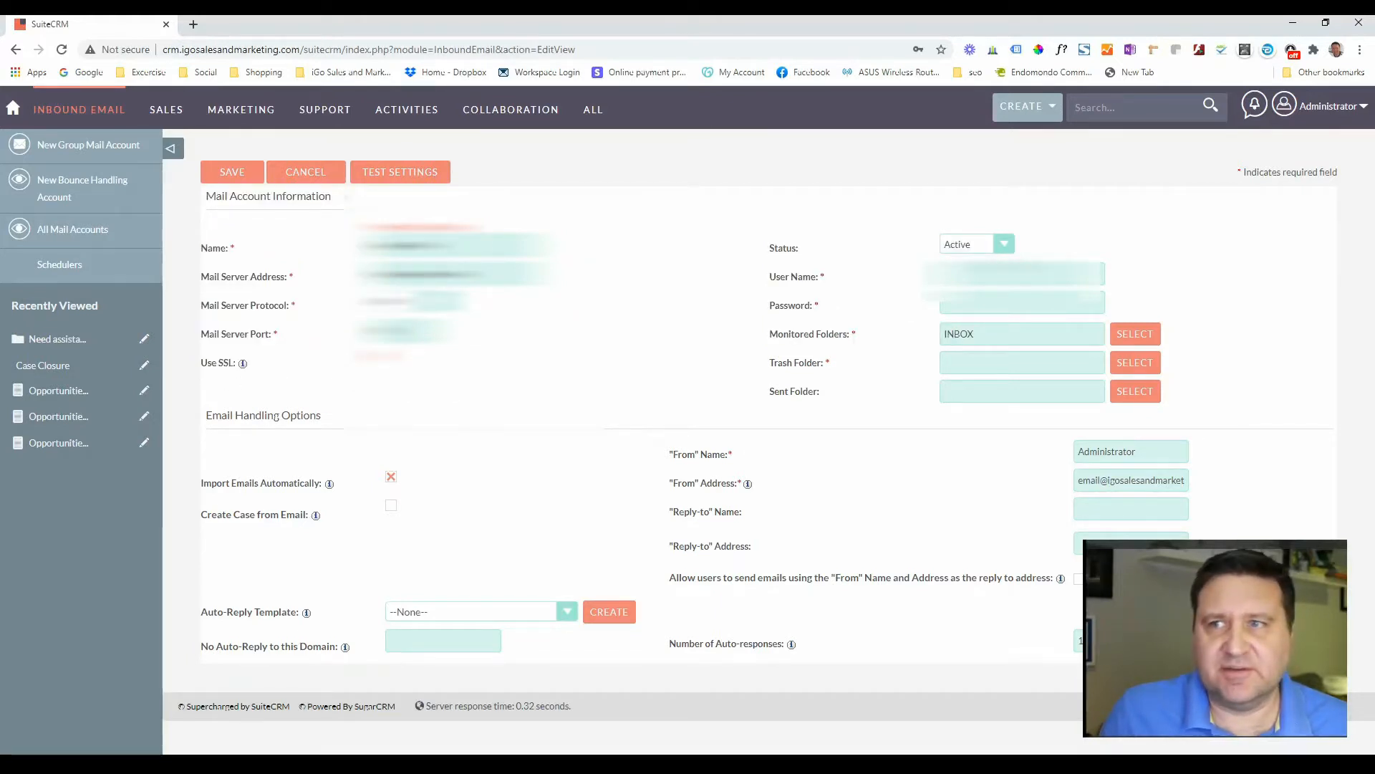
- Enter the mailbox user name and move past the password to the monitored folders
{"action": "left_click", "coordinate": [1017, 275]}
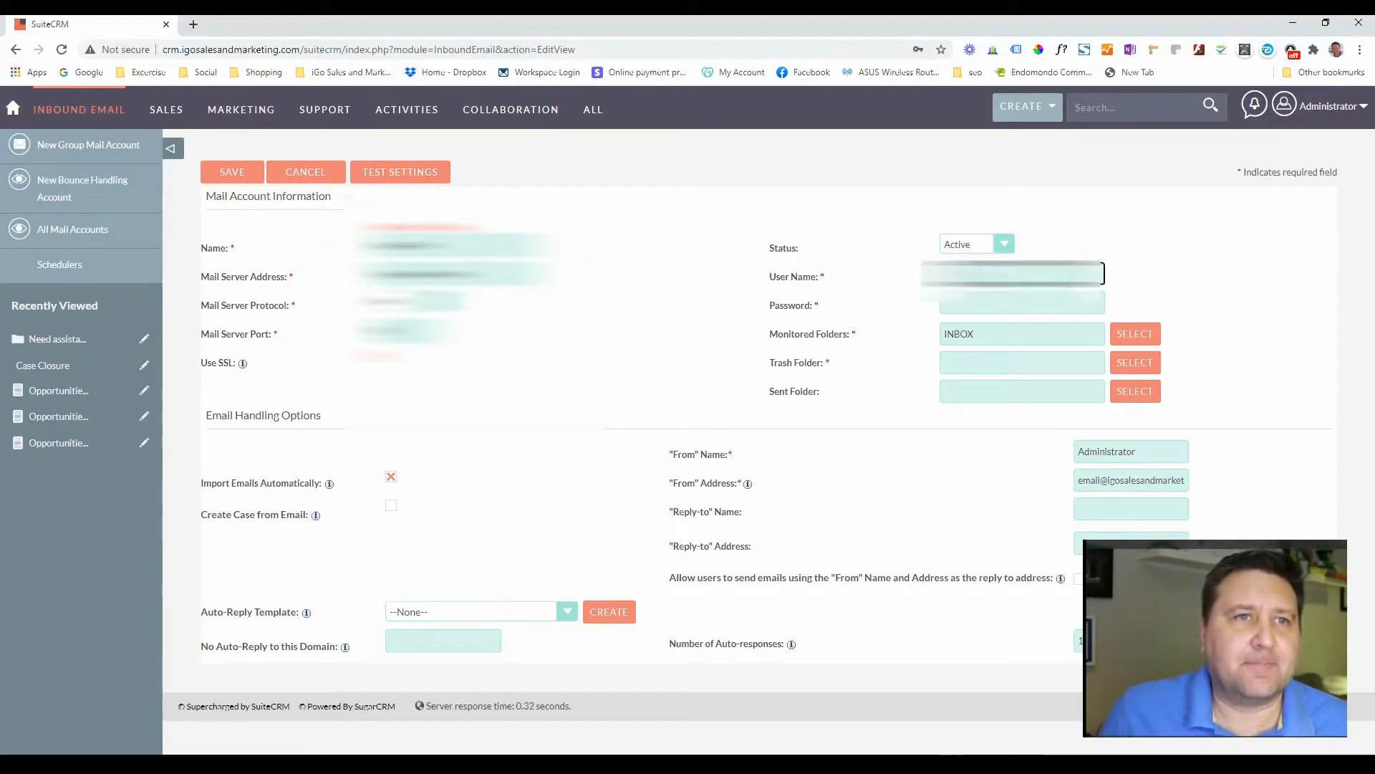
{"action": "left_click", "coordinate": [1109, 228]}
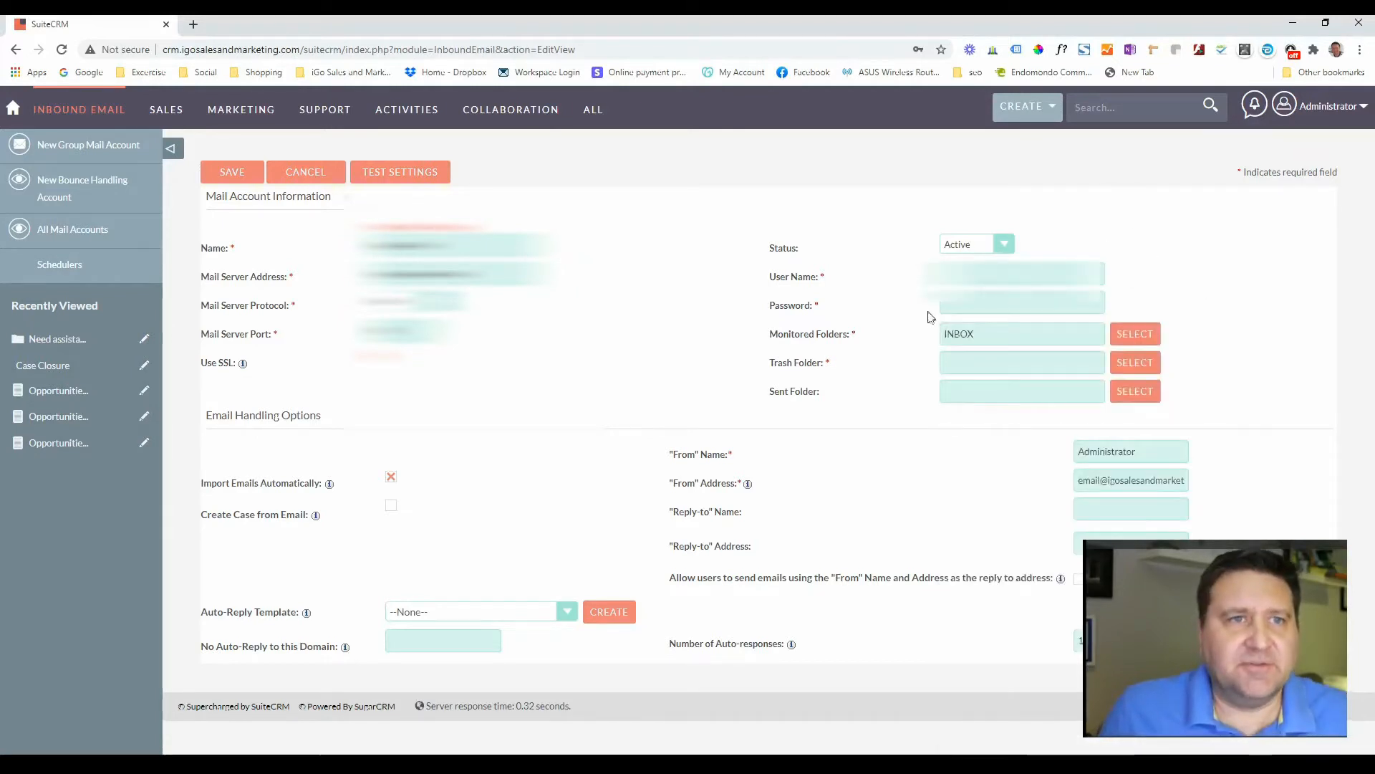
{"action": "left_click", "coordinate": [977, 269]}
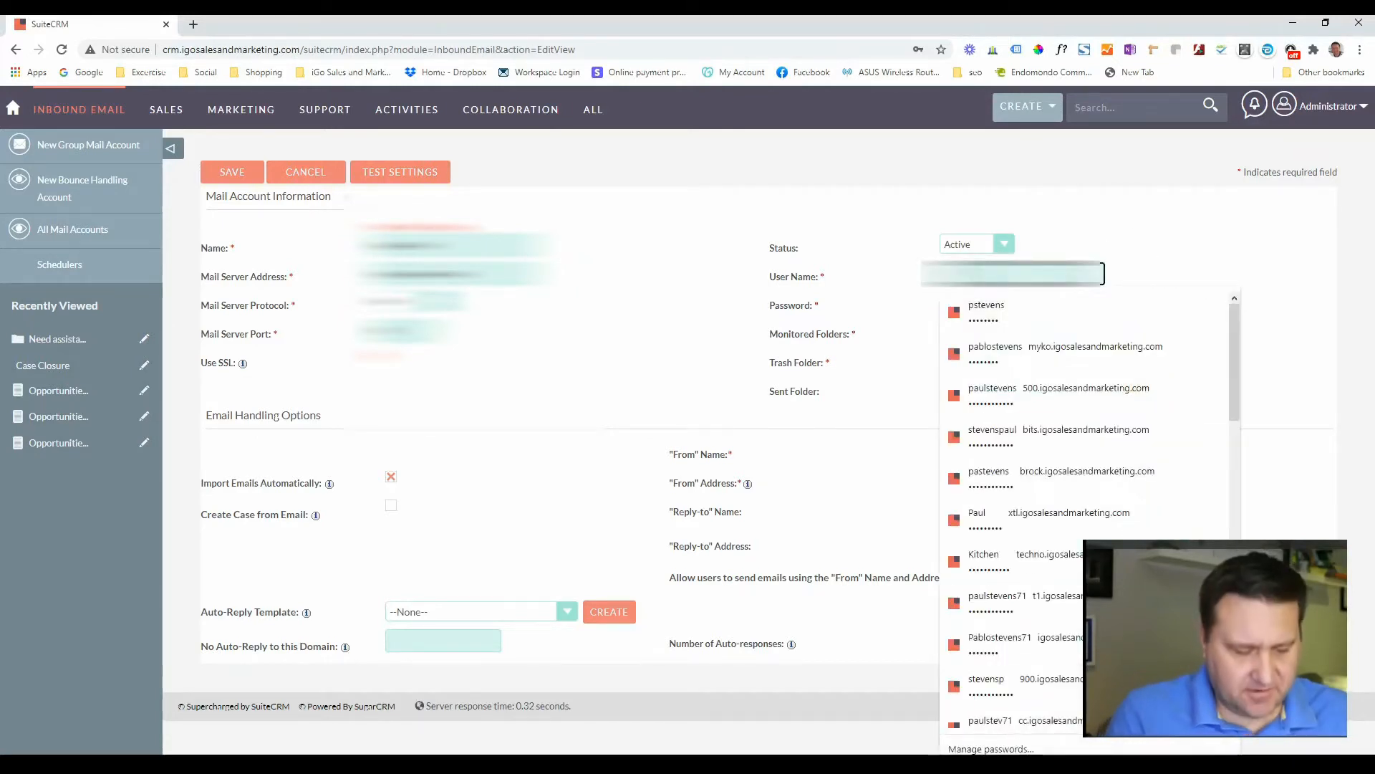
{"action": "type", "text": "e"}
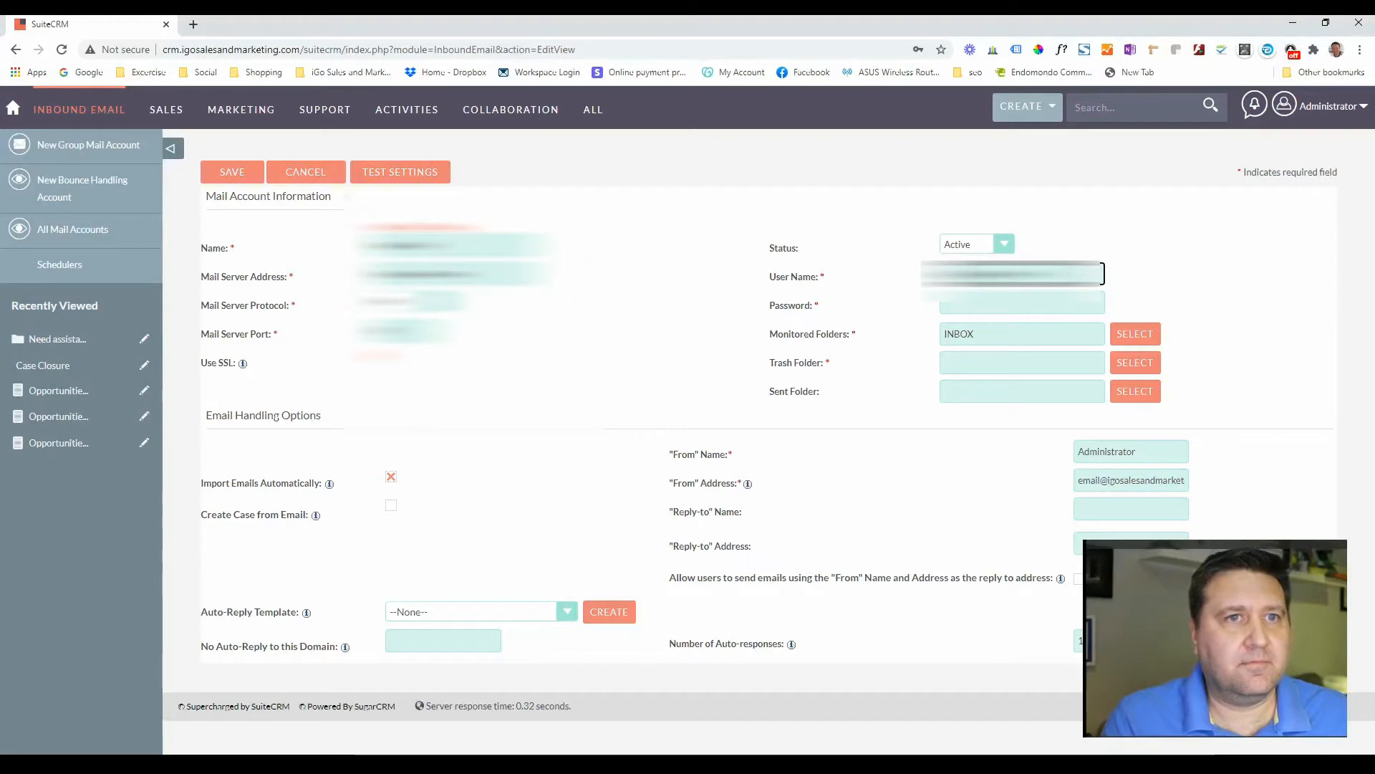
{"action": "key", "text": "Tab"}
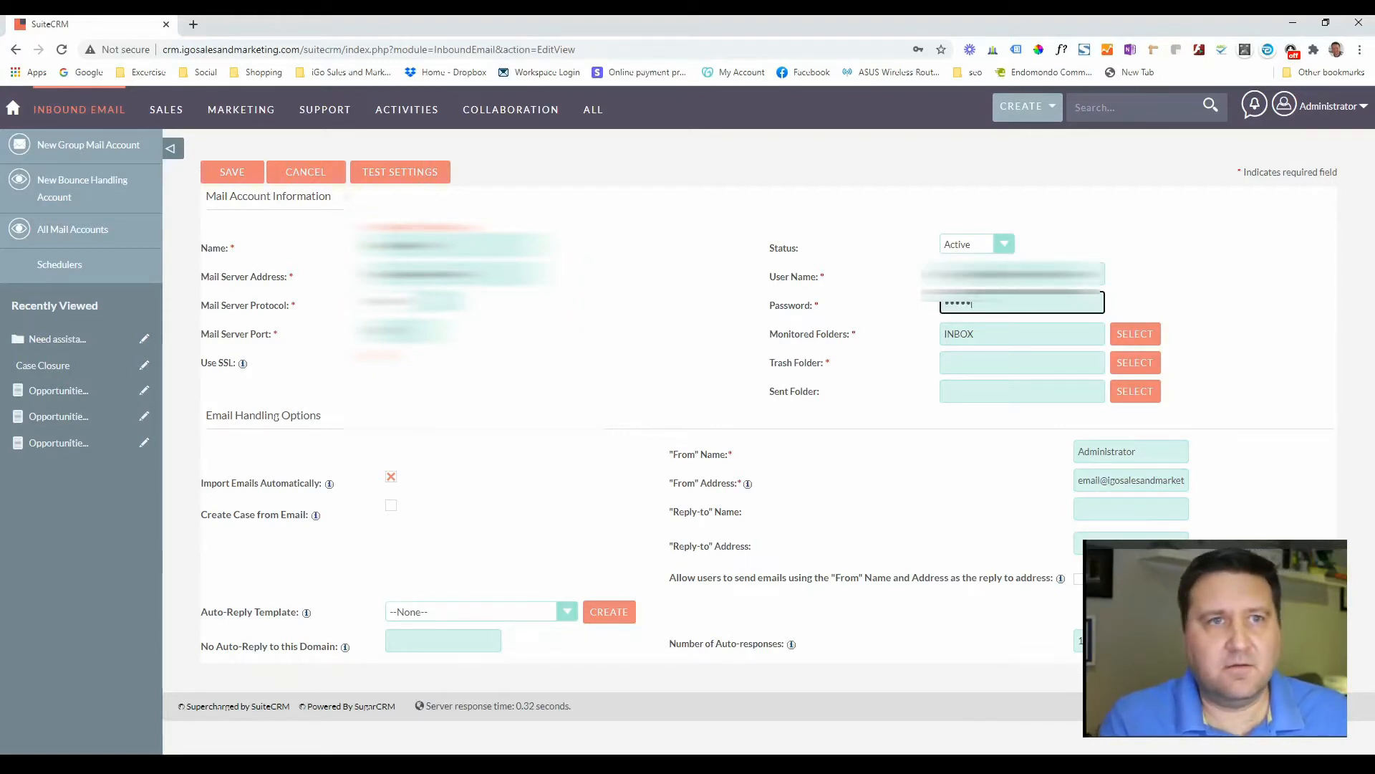
{"action": "key", "text": "Tab"}
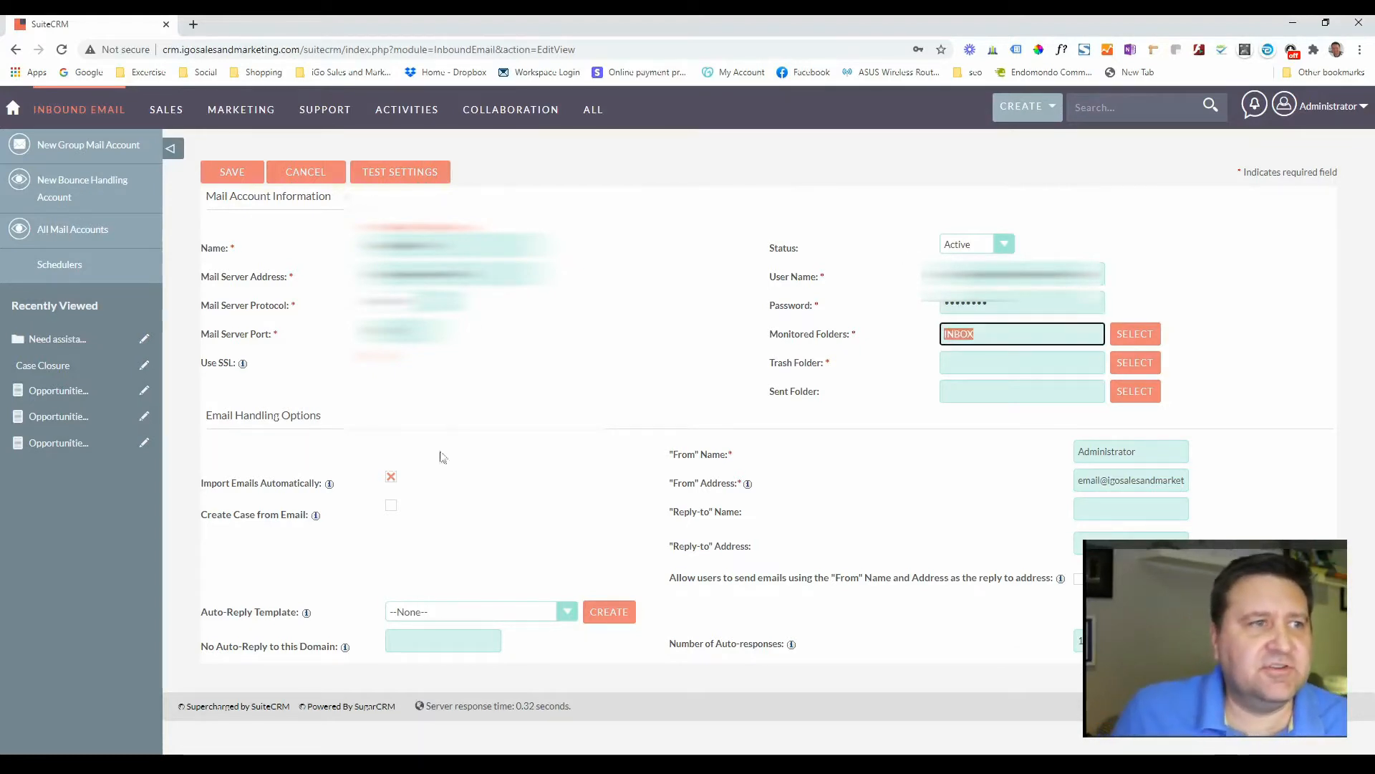
- Choose Trash as the account's trash folder
{"action": "left_click", "coordinate": [1132, 364]}
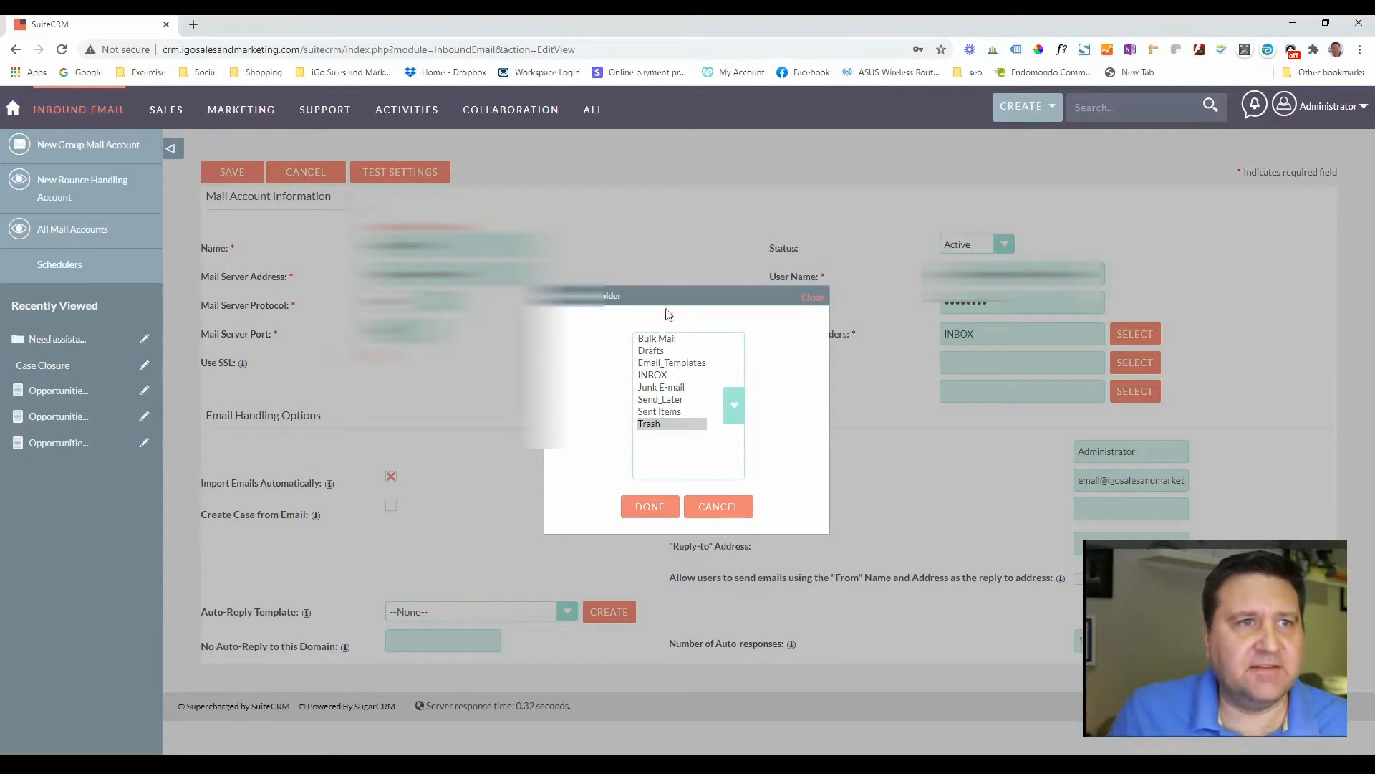
{"action": "left_click_drag", "start_coordinate": [669, 295], "coordinate": [543, 252]}
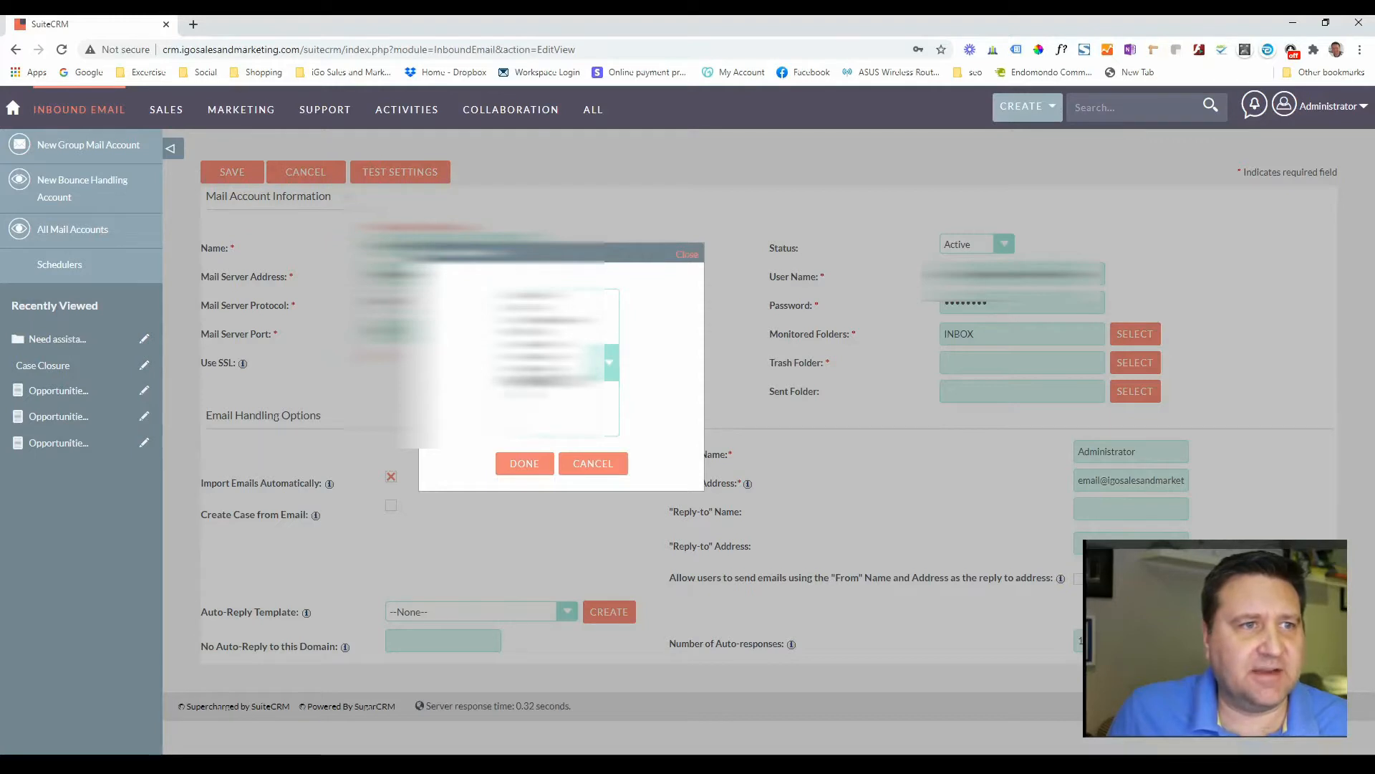
{"action": "left_click", "coordinate": [530, 462]}
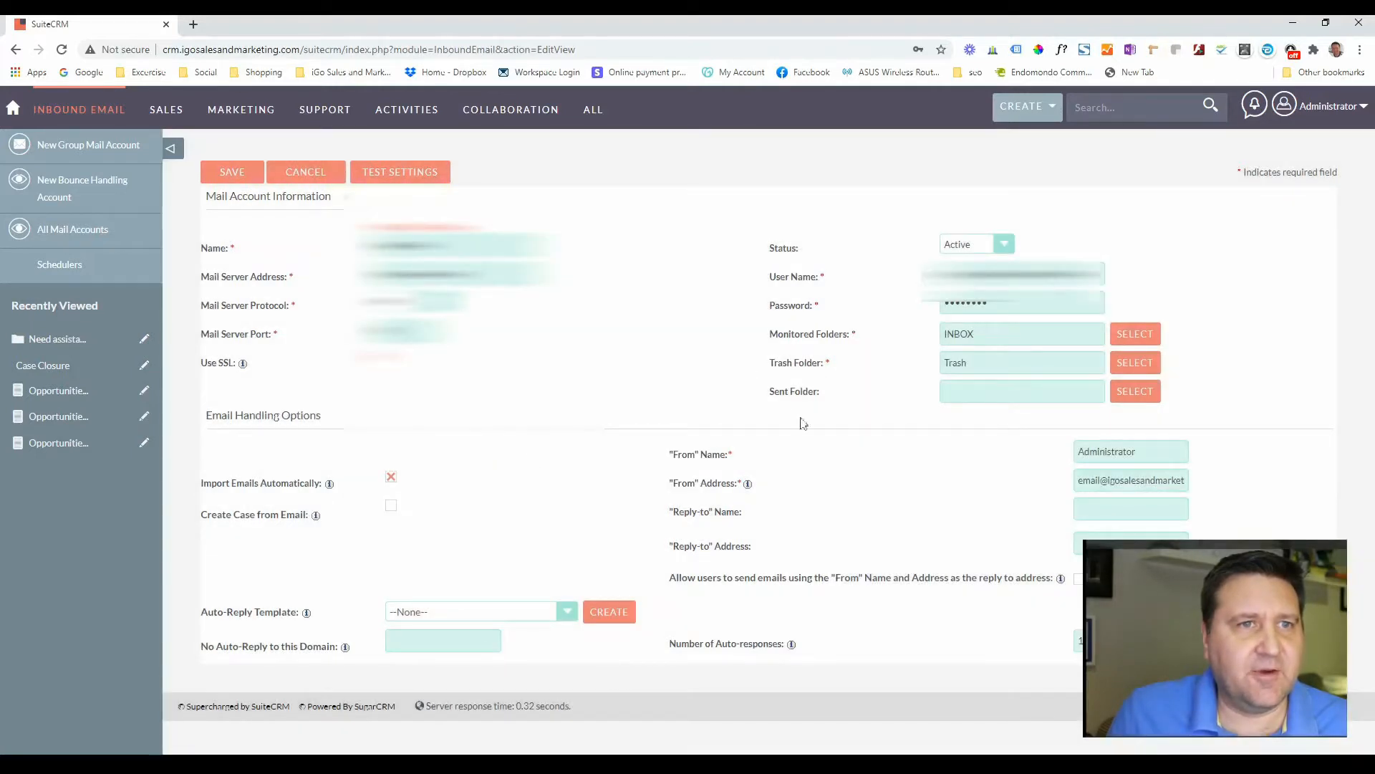
- Choose Sent Items as the sent folder and enable Create Case from Email
{"action": "left_click", "coordinate": [1132, 391]}
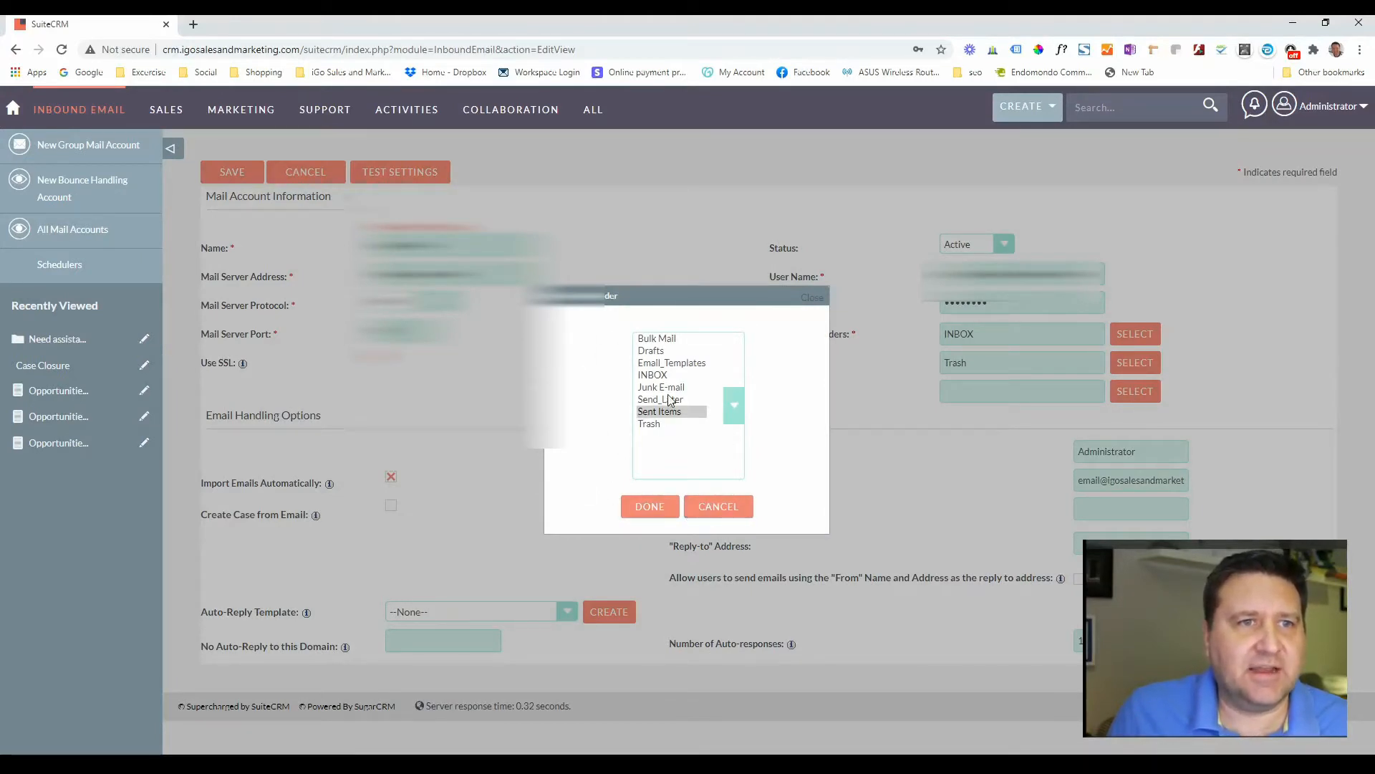
{"action": "left_click_drag", "start_coordinate": [661, 295], "coordinate": [582, 262]}
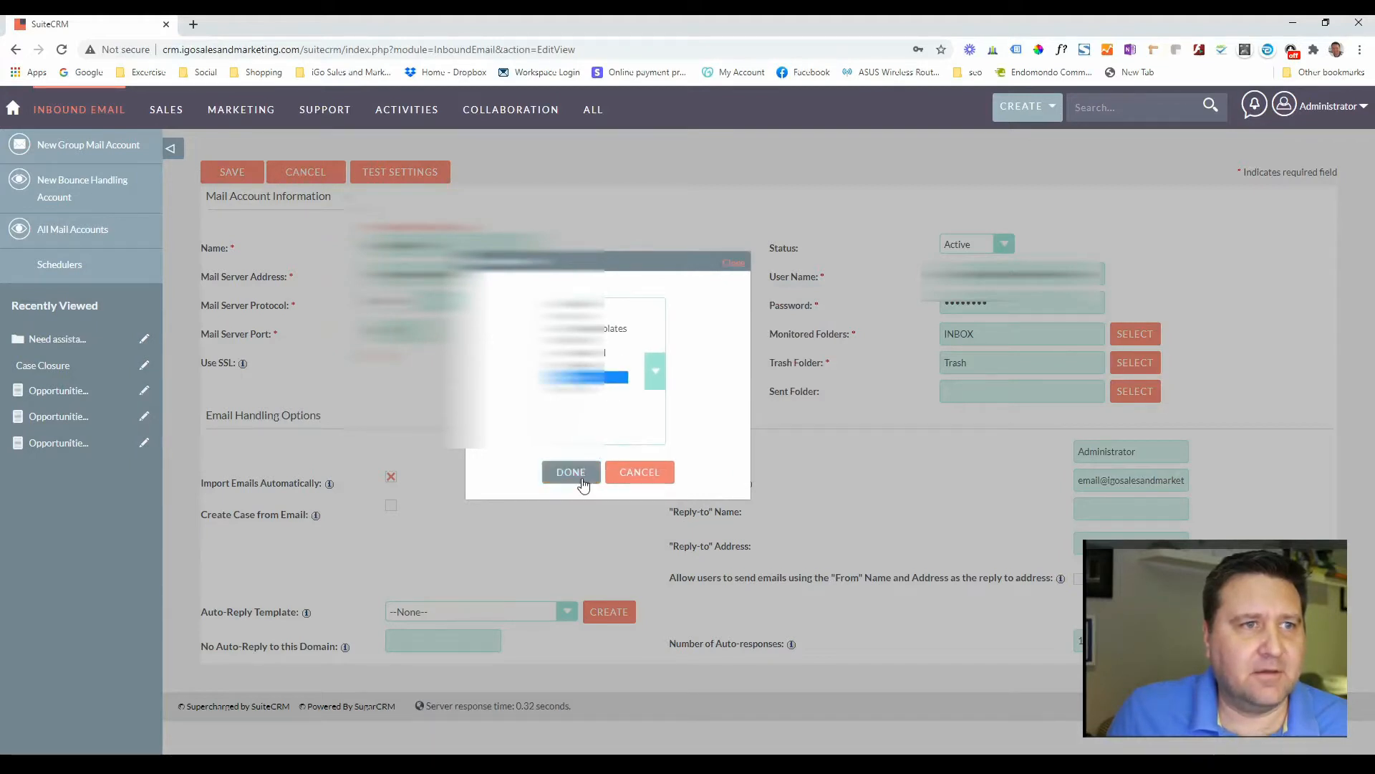
{"action": "left_click", "coordinate": [584, 477]}
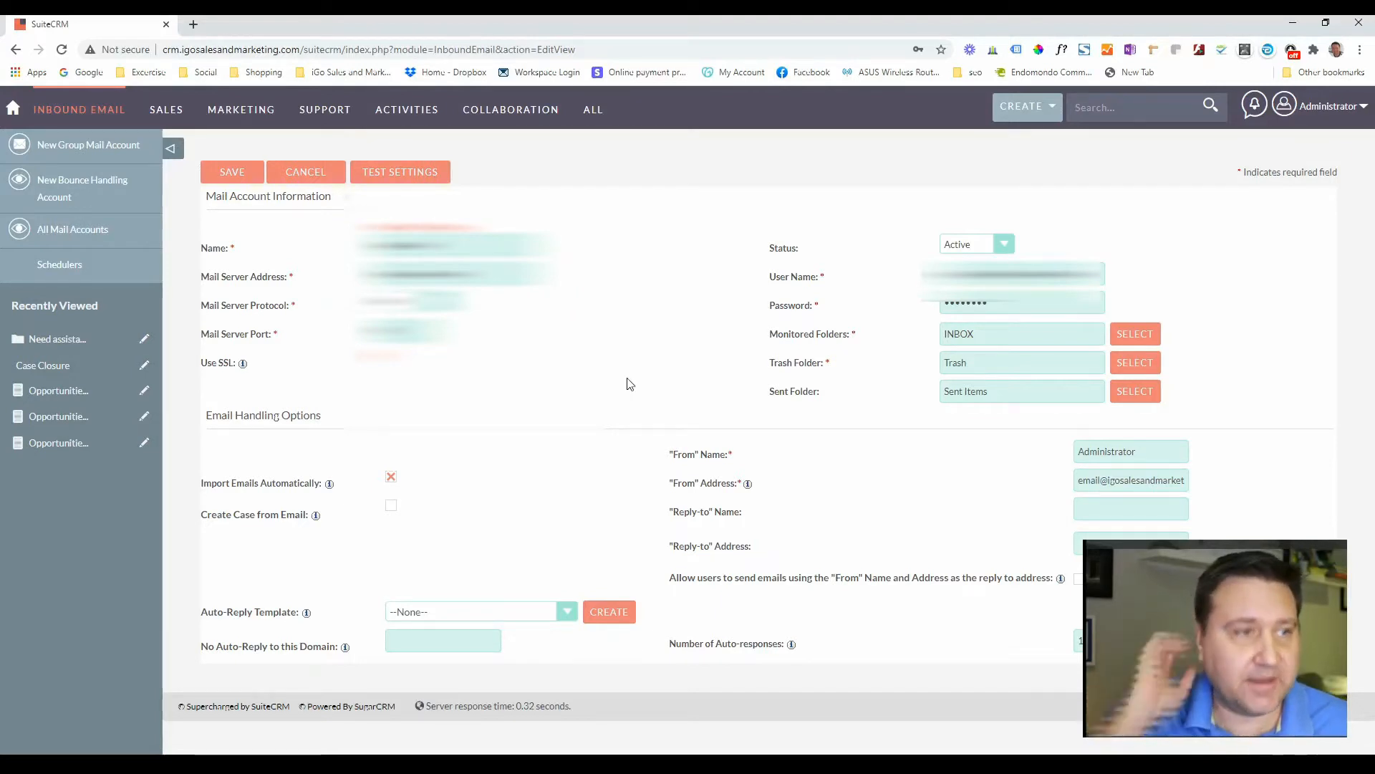
{"action": "left_click", "coordinate": [389, 506]}
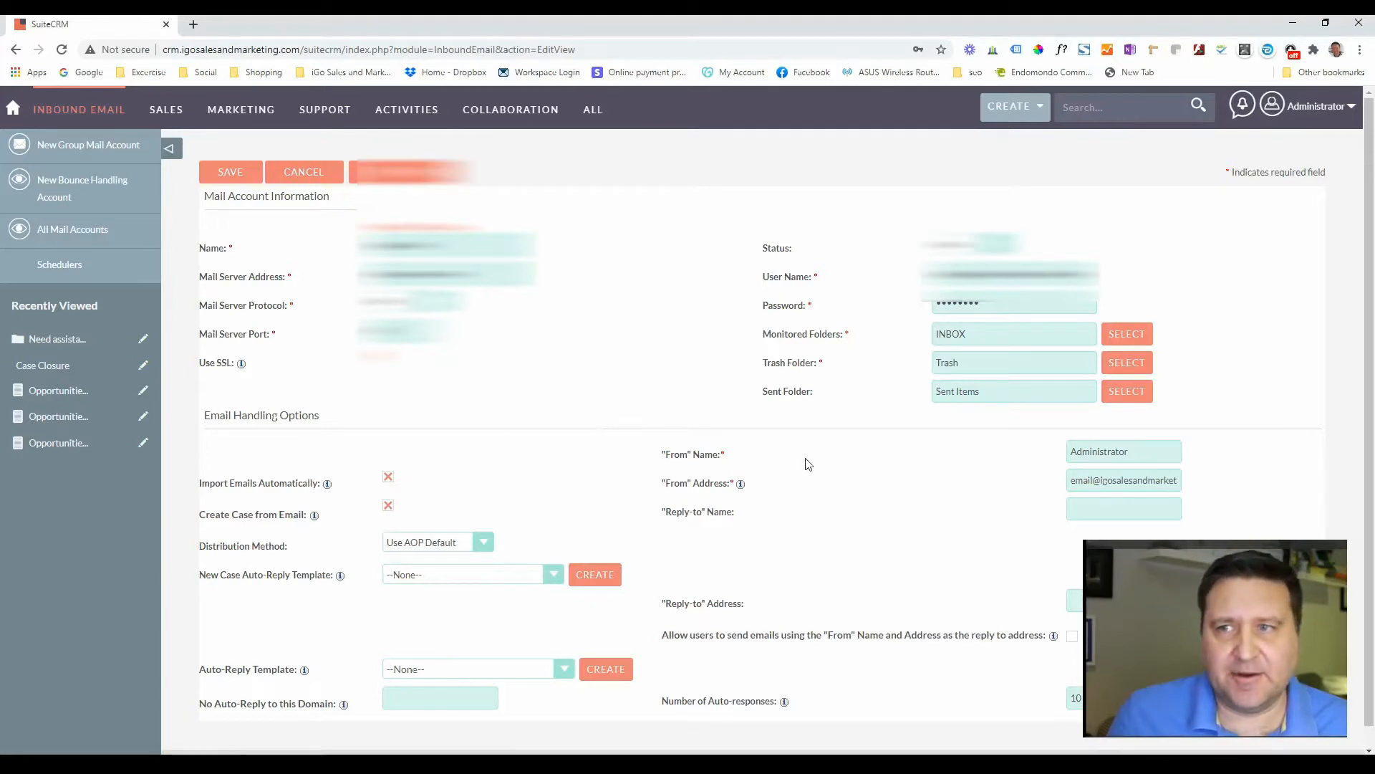
- Show the Distribution Method choices in the case creation settings
{"action": "scroll", "coordinate": [611, 476], "scroll_direction": "down", "scroll_amount": 1}
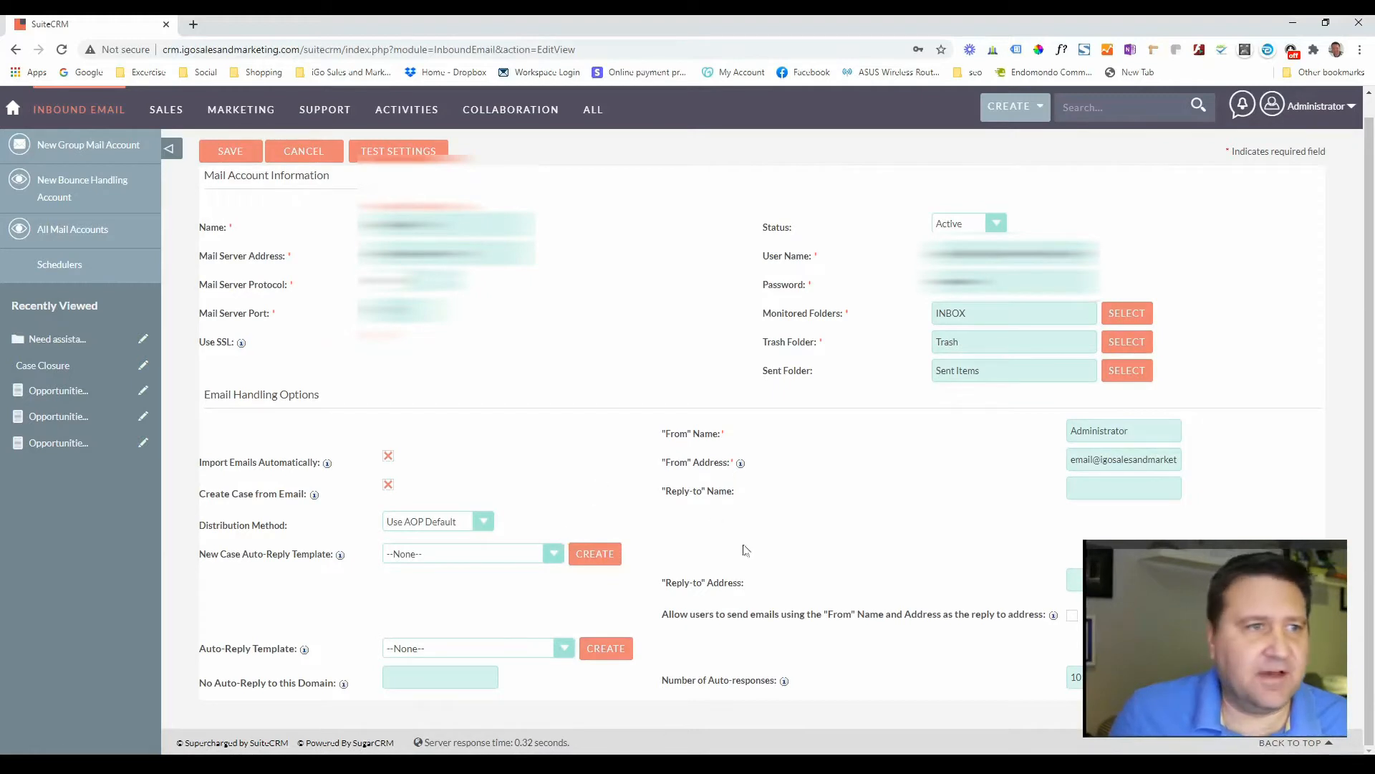
{"action": "left_click", "coordinate": [462, 523]}
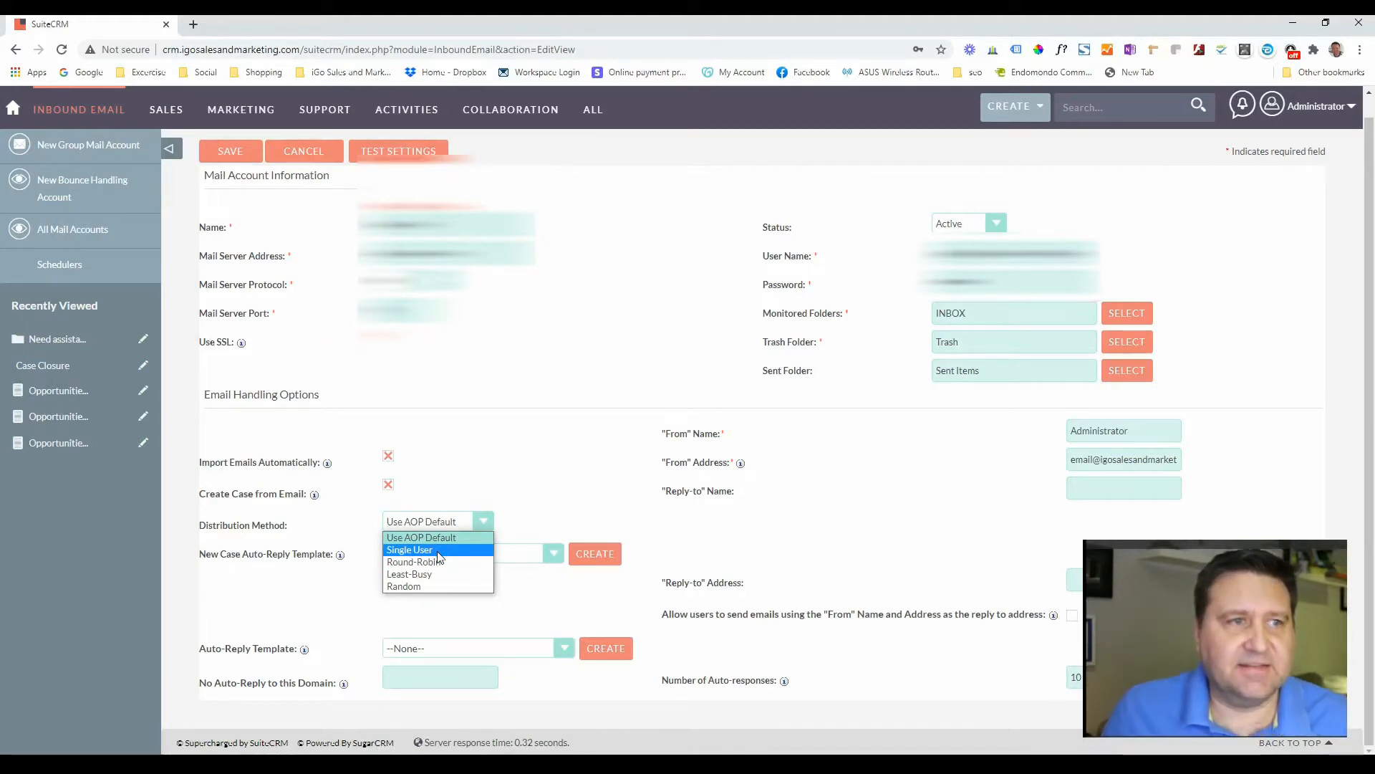
- Cycle Distribution Method through Single User, Round-Robin and Least-Busy, ending on Random
{"action": "left_click", "coordinate": [440, 551]}
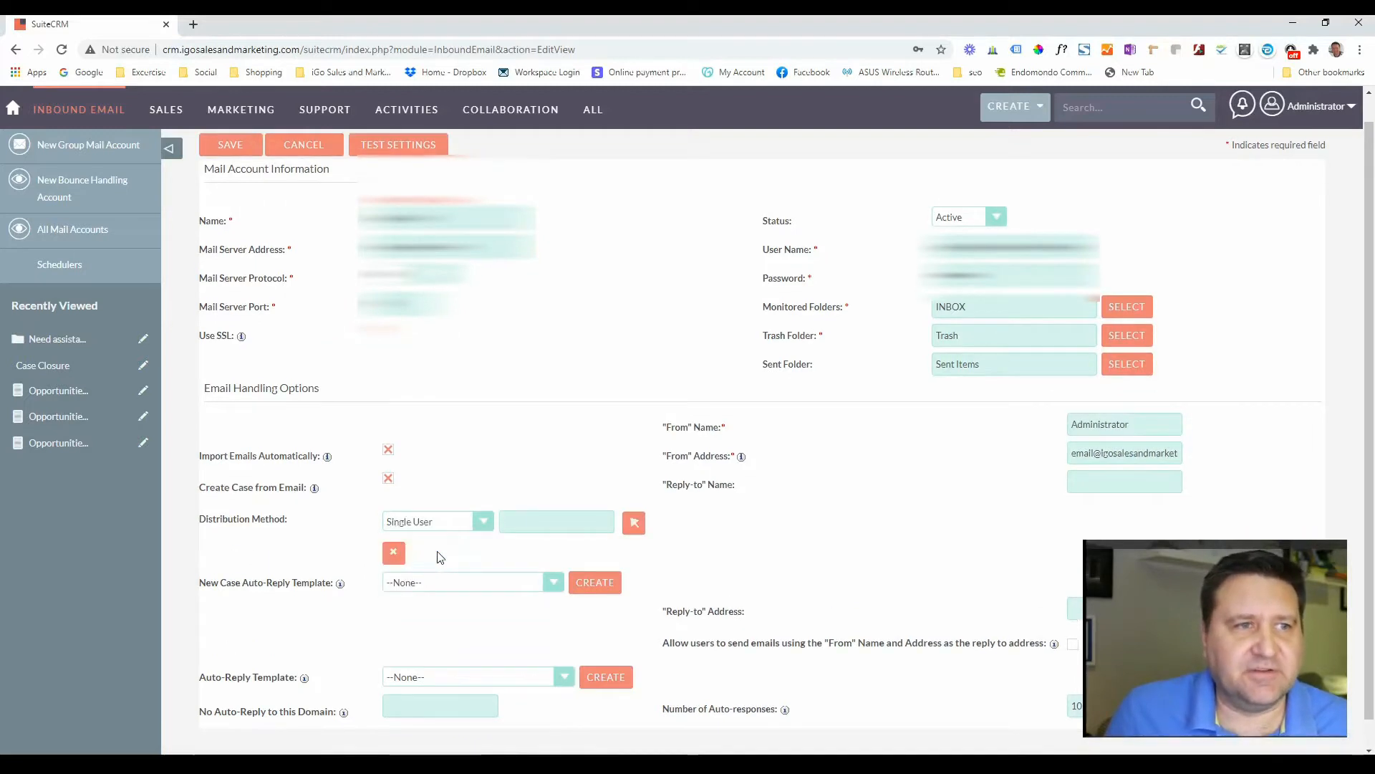
{"action": "left_click", "coordinate": [476, 527]}
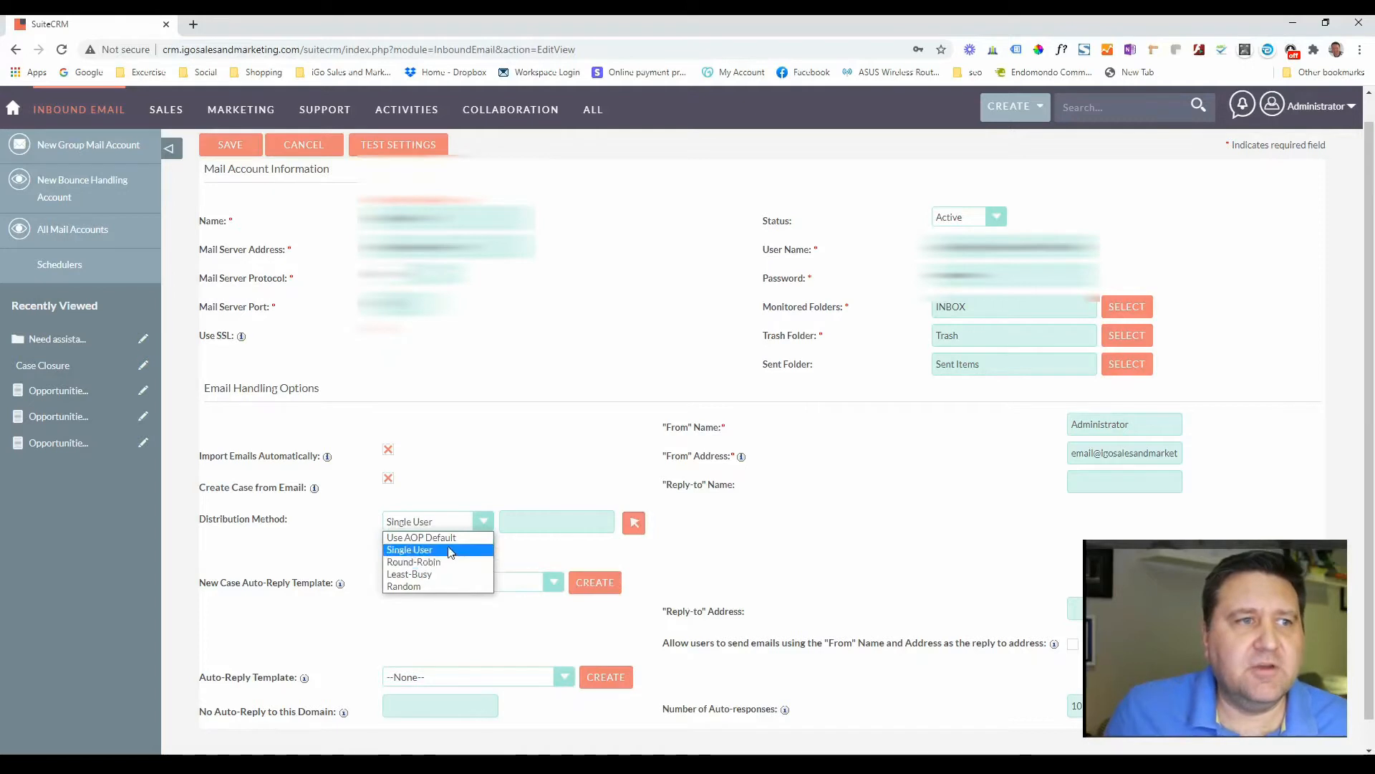
{"action": "left_click", "coordinate": [439, 563]}
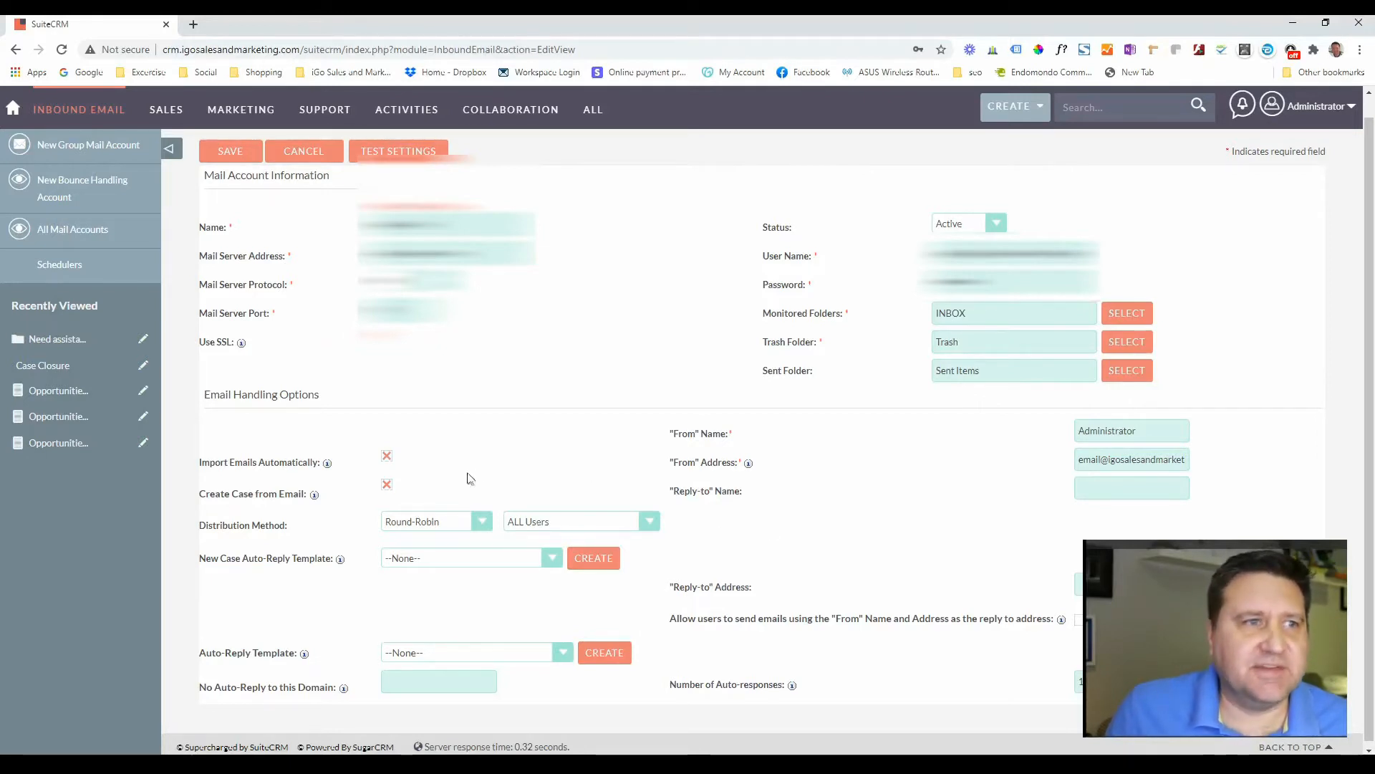
{"action": "left_click", "coordinate": [482, 522]}
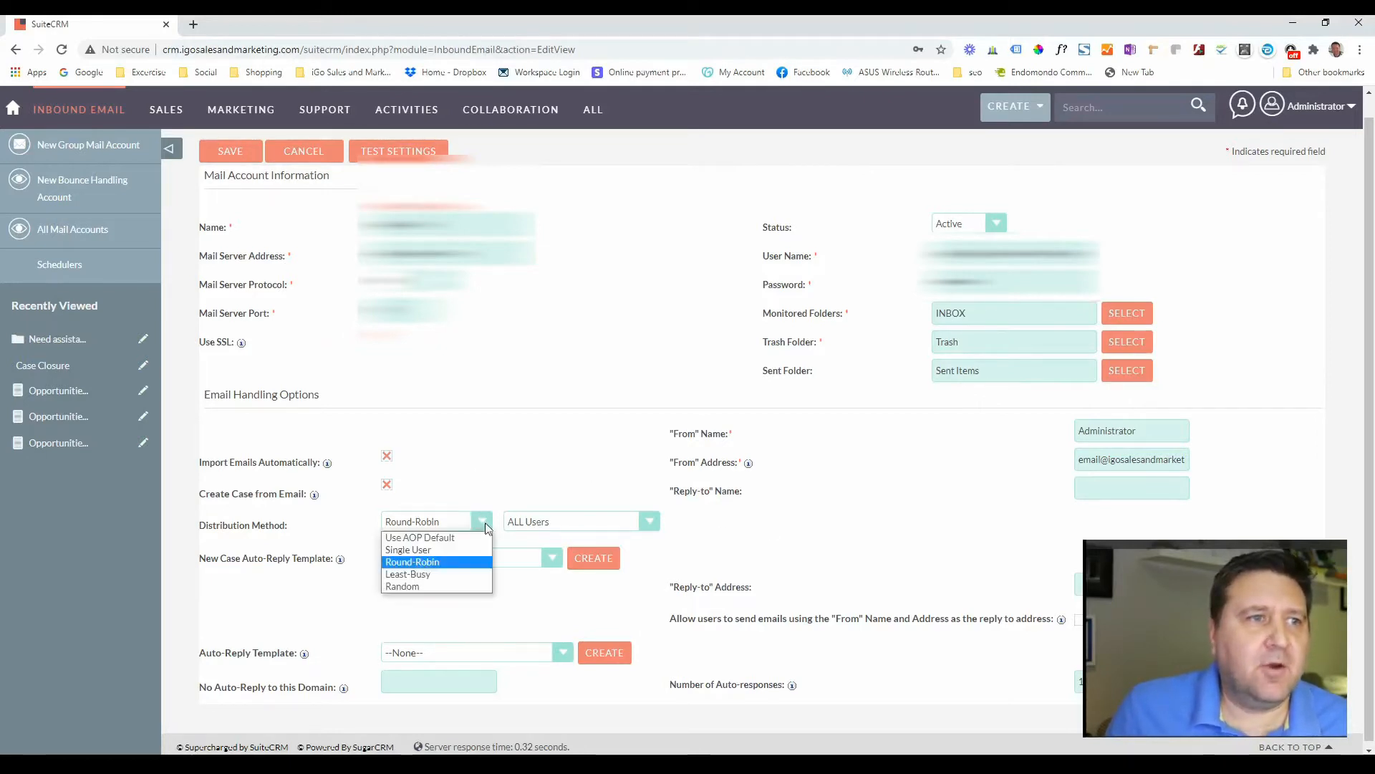
{"action": "left_click", "coordinate": [440, 575]}
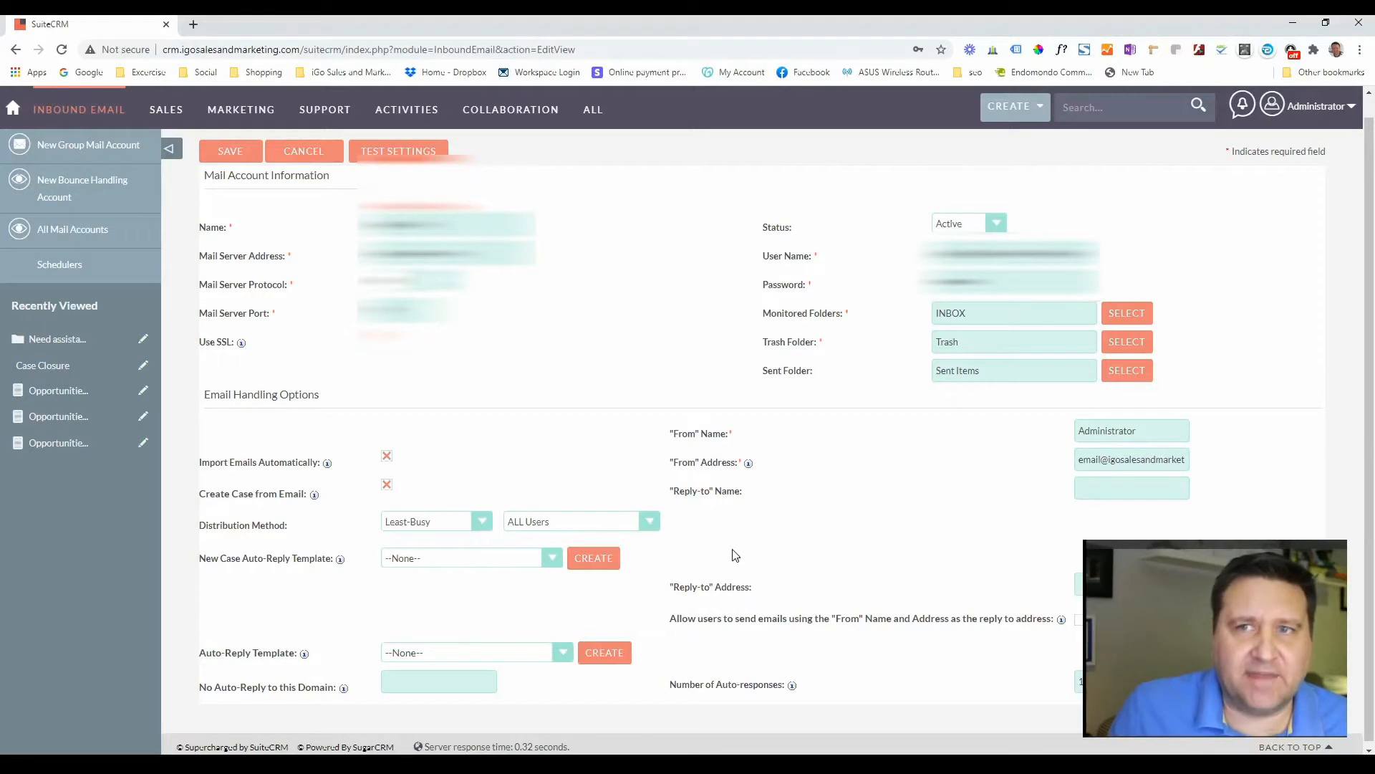
{"action": "left_click", "coordinate": [483, 525]}
{"action": "left_click", "coordinate": [440, 582]}
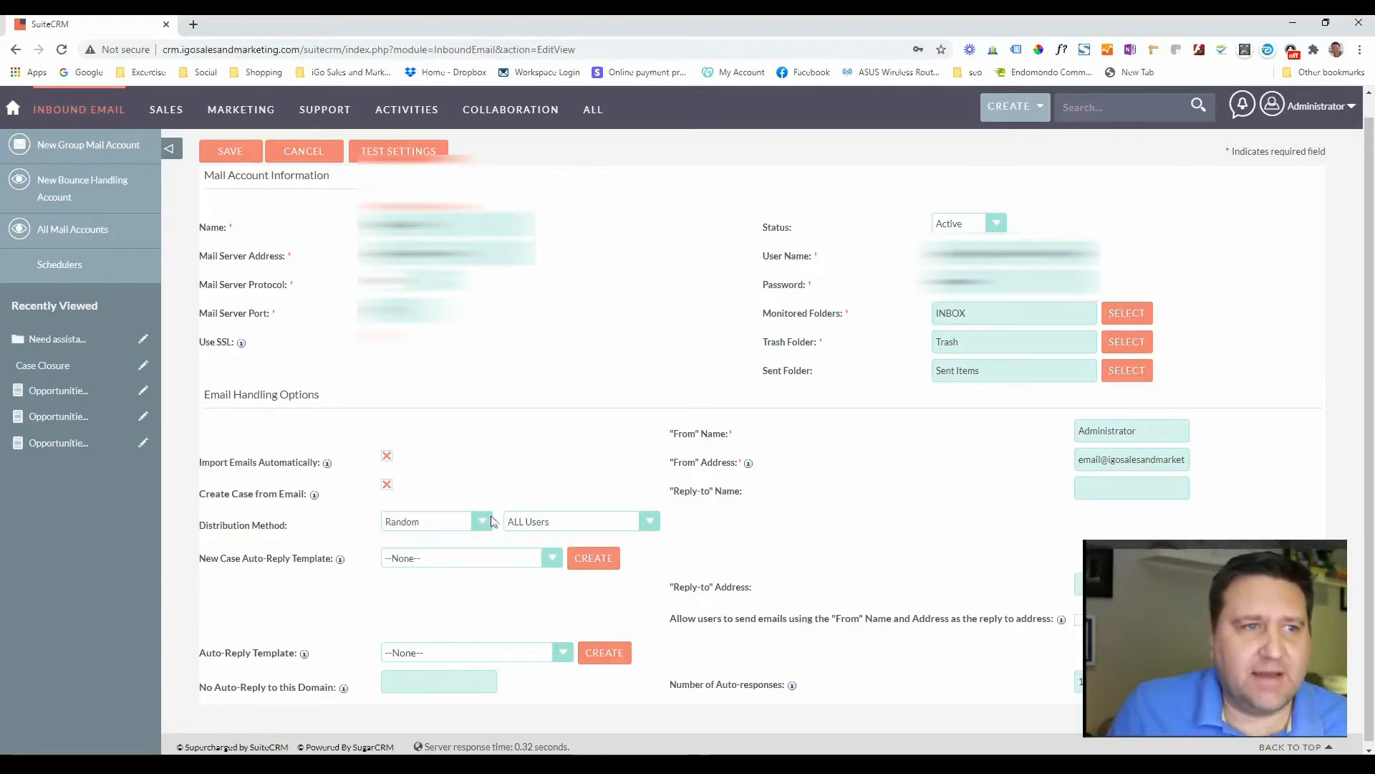
{"action": "left_click", "coordinate": [458, 522]}
- Switch distribution back to Single User and open the user picker
{"action": "left_click", "coordinate": [423, 560]}
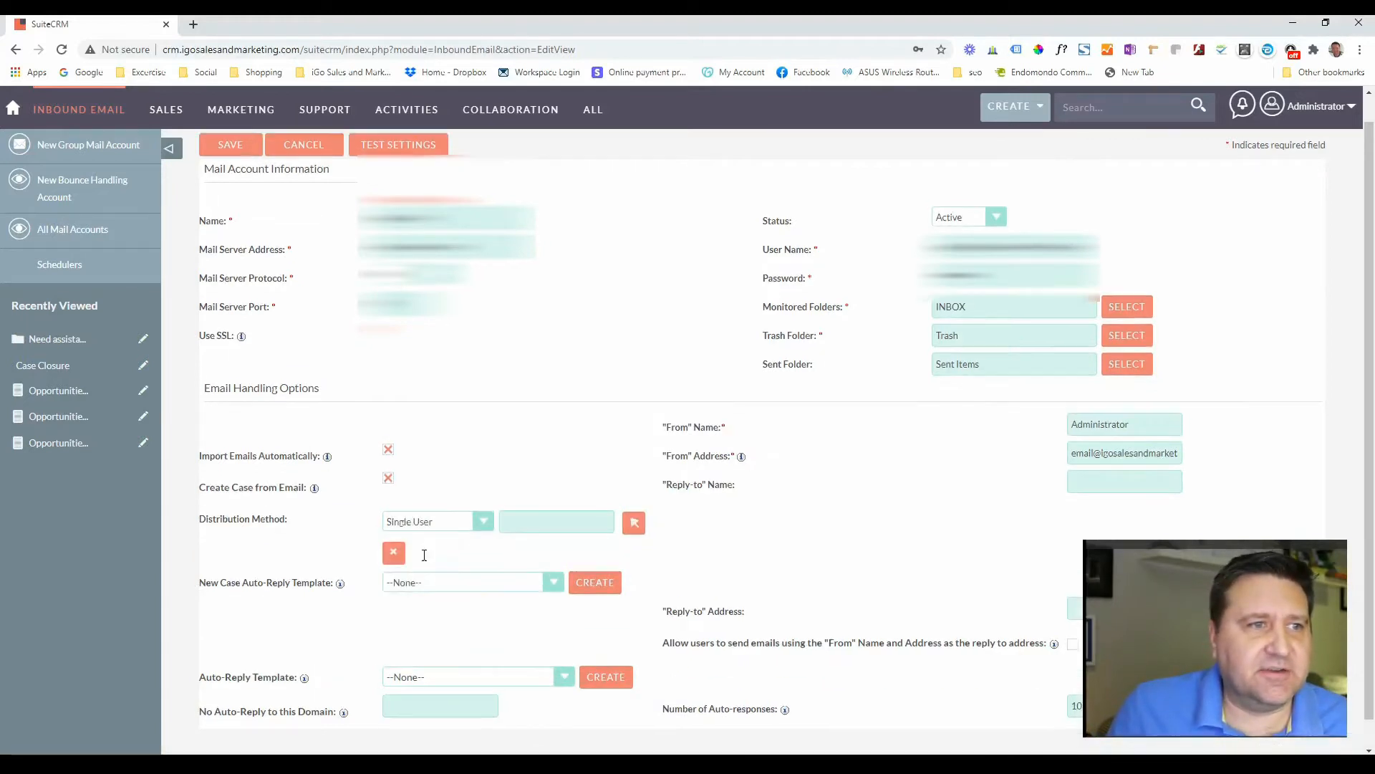
{"action": "left_click", "coordinate": [634, 523]}
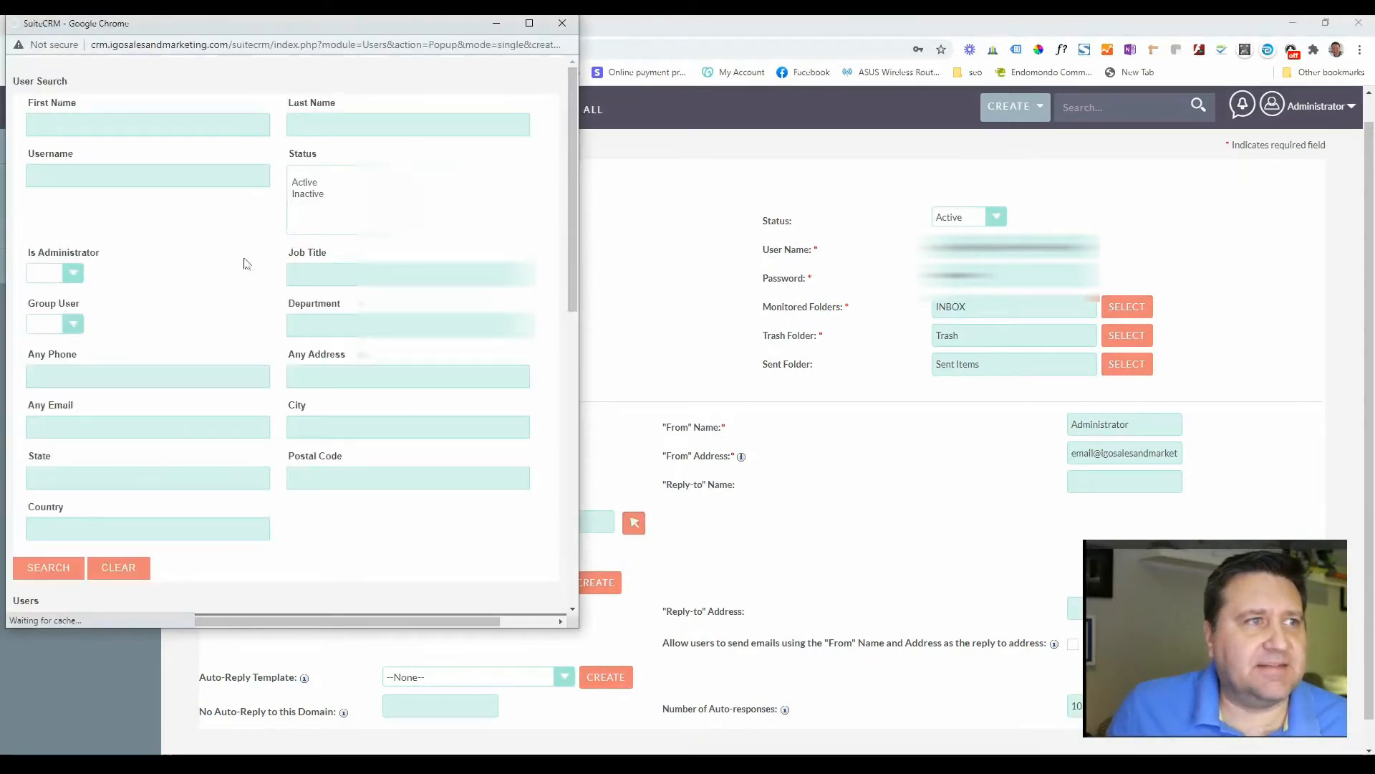
{"action": "scroll", "coordinate": [258, 264], "scroll_direction": "down", "scroll_amount": 10}
{"action": "scroll", "coordinate": [170, 353], "scroll_direction": "up", "scroll_amount": 10}
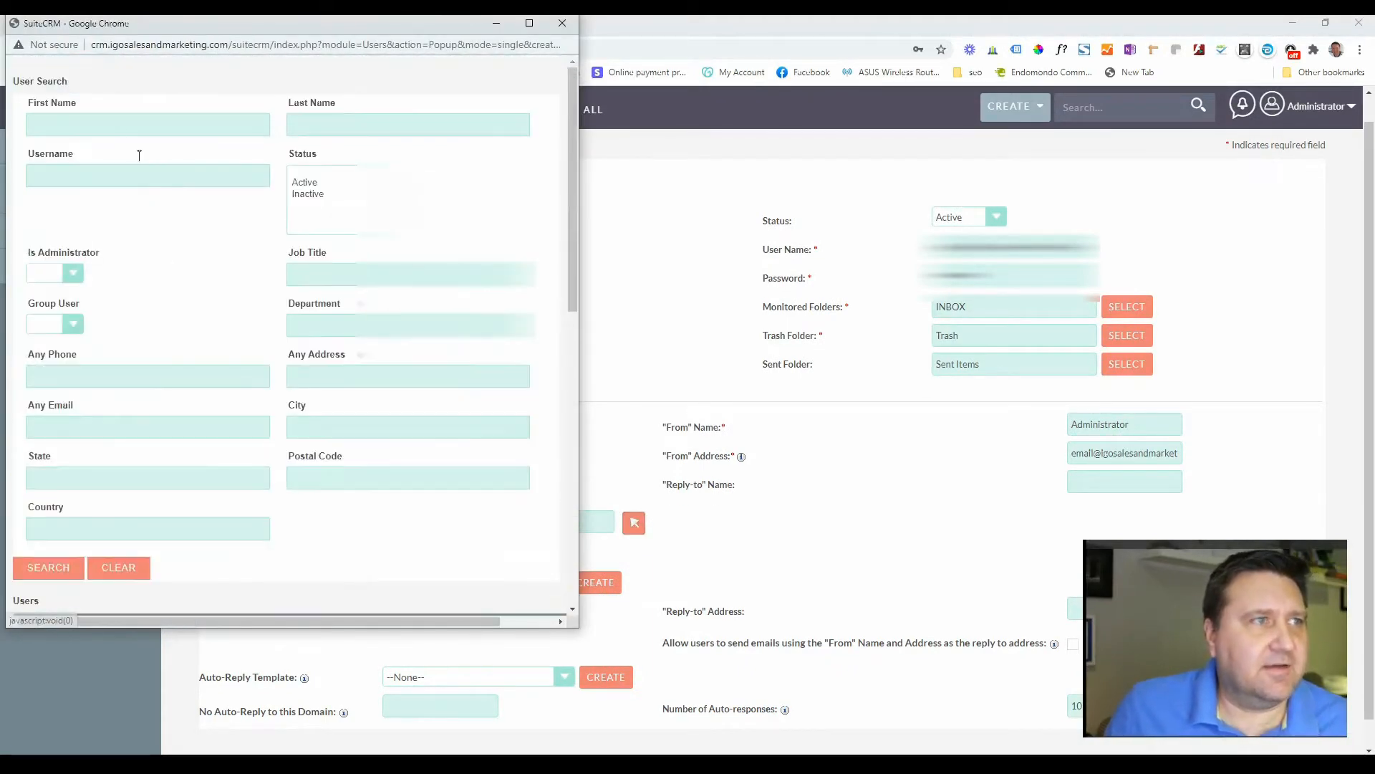
- Search the user popup by username and pick the assignee for new cases
{"action": "left_click", "coordinate": [105, 126]}
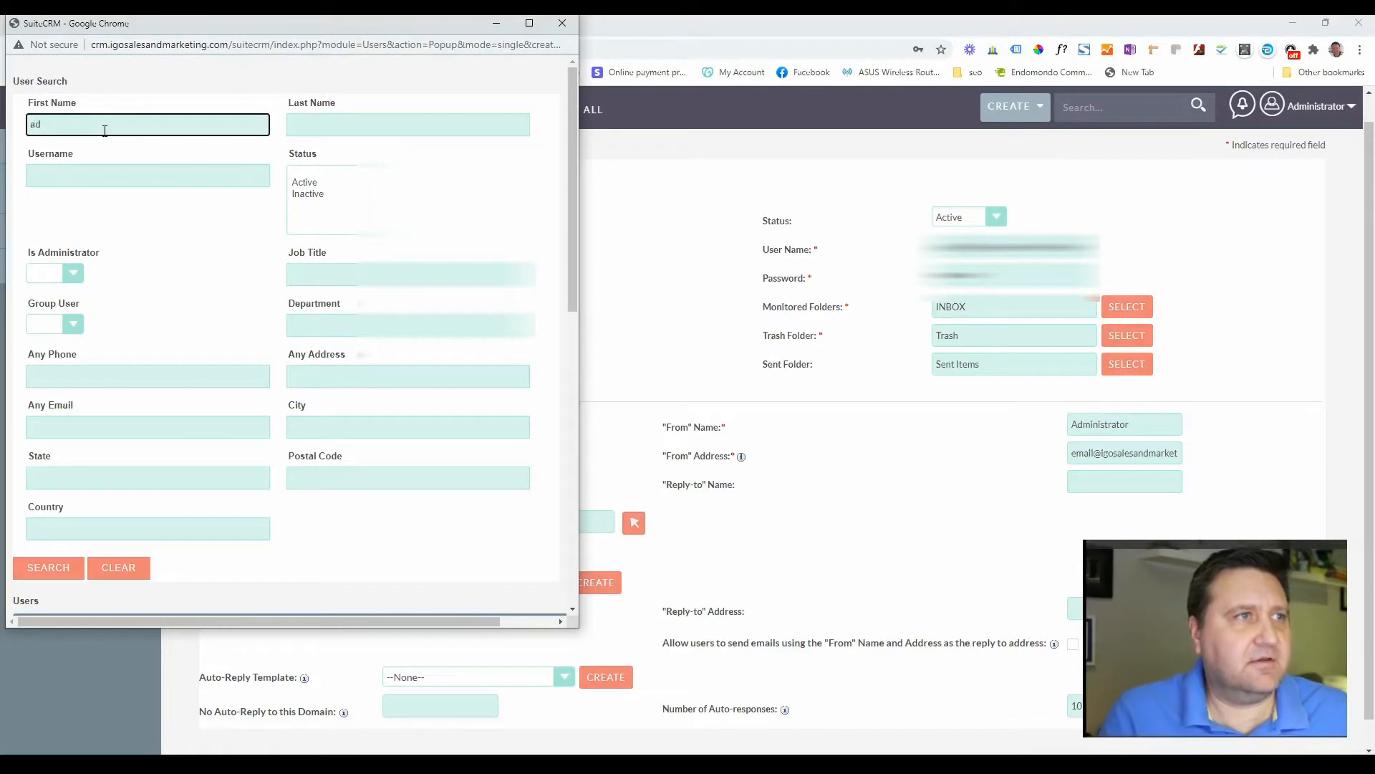
{"action": "left_click", "coordinate": [57, 567]}
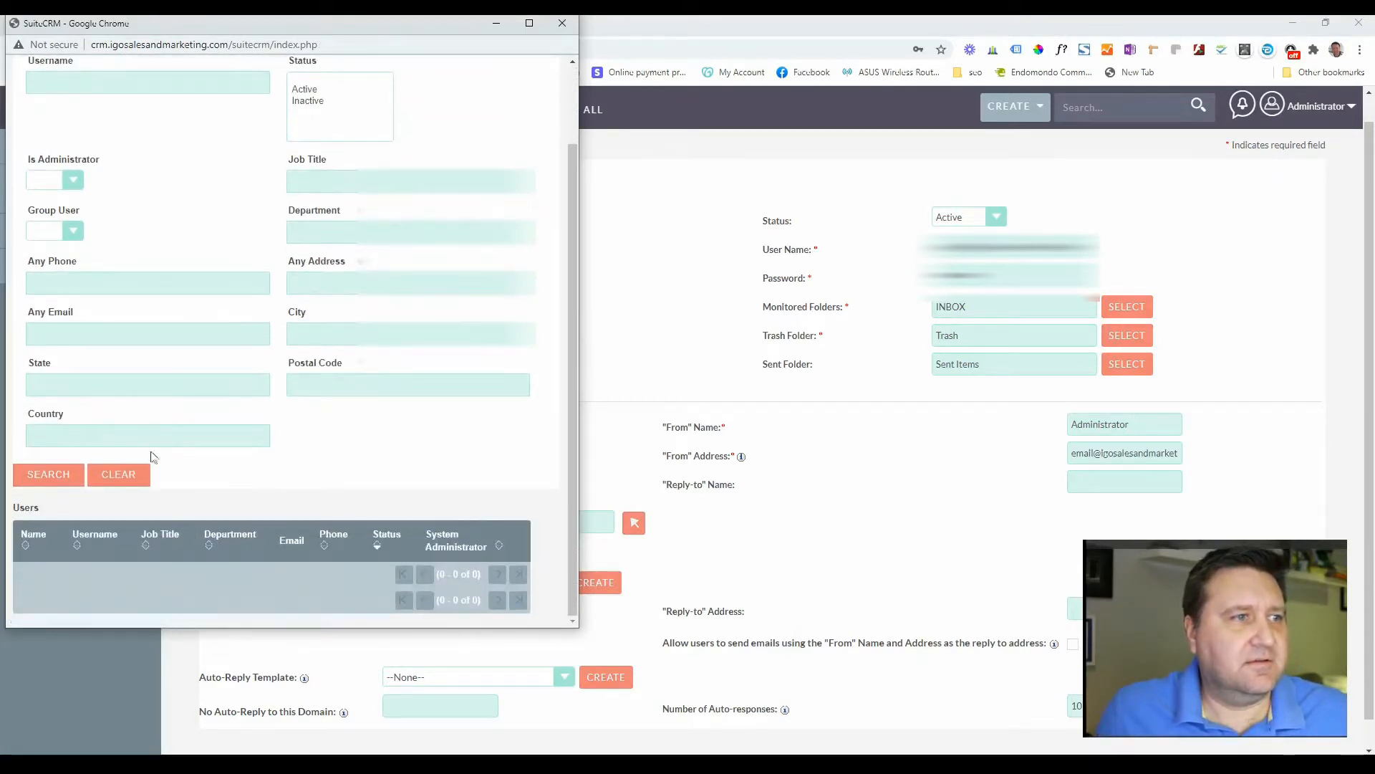
{"action": "left_click", "coordinate": [71, 119]}
{"action": "left_click_drag", "start_coordinate": [72, 119], "coordinate": [14, 114]}
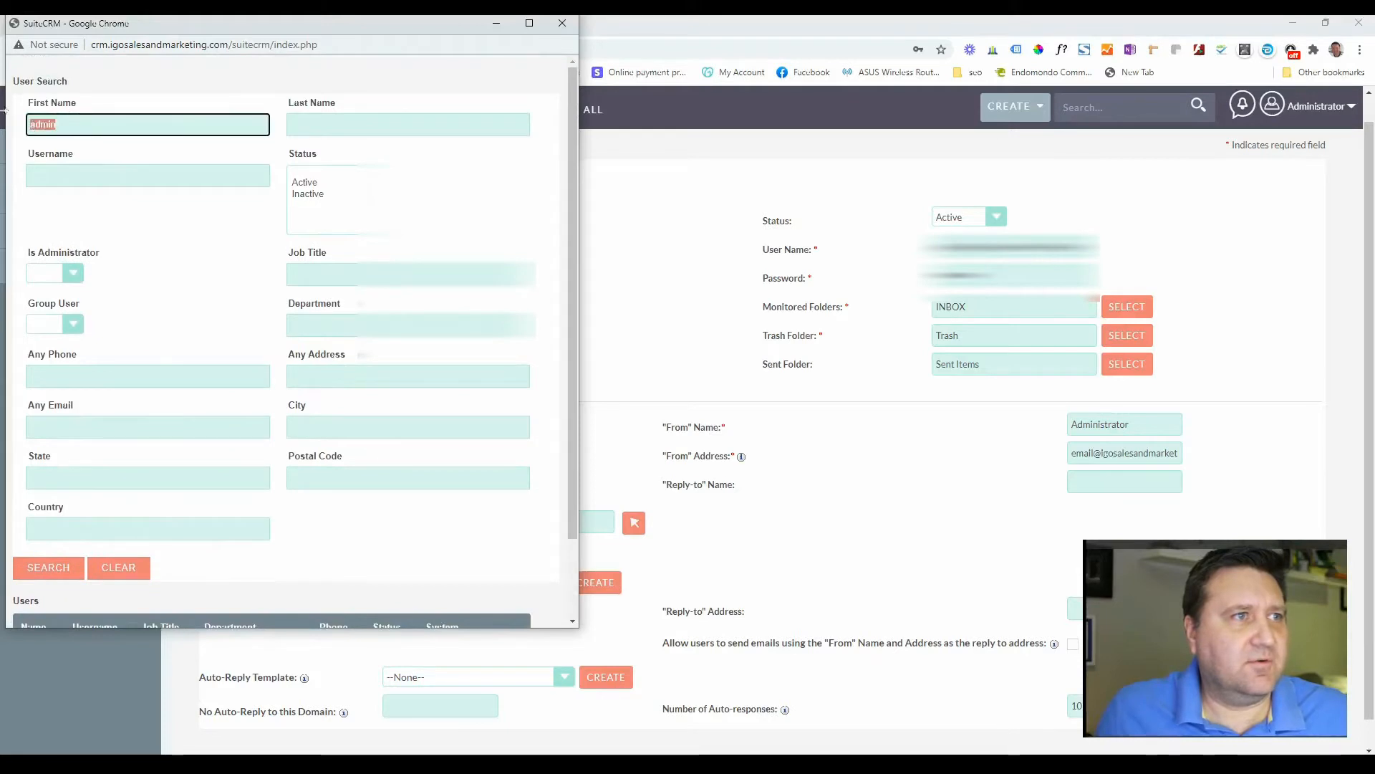
{"action": "key", "text": "BackSpace"}
{"action": "left_click", "coordinate": [68, 173]}
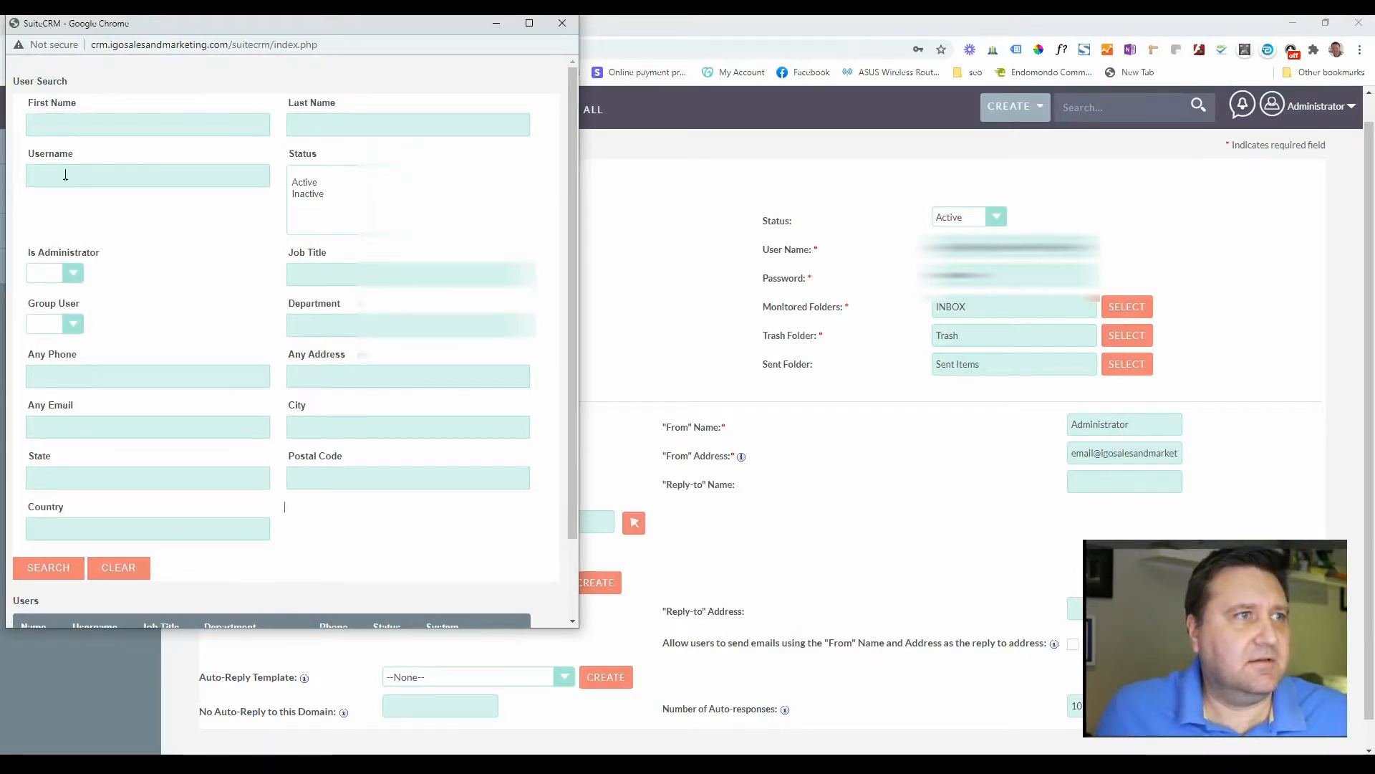
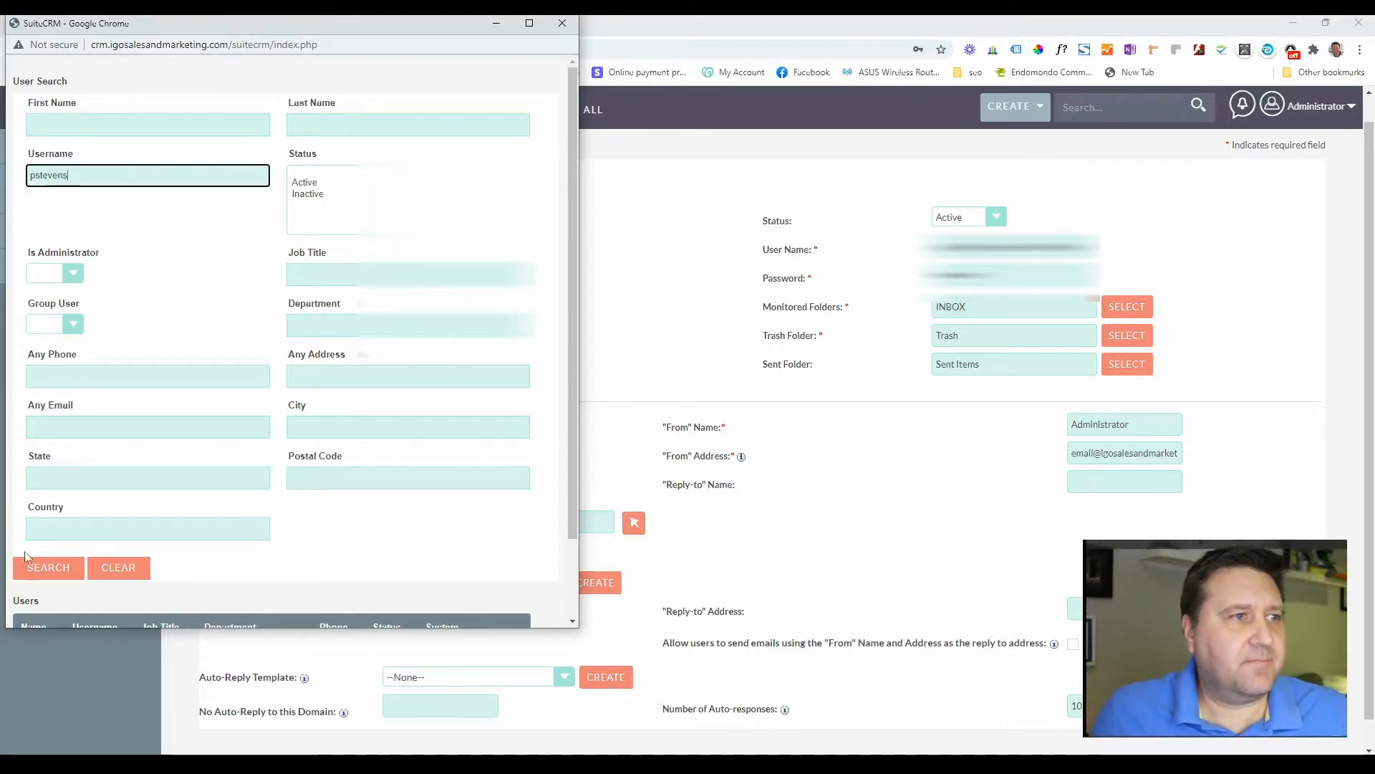
{"action": "left_click", "coordinate": [45, 570]}
{"action": "scroll", "coordinate": [215, 340], "scroll_direction": "down", "scroll_amount": 2}
{"action": "scroll", "coordinate": [207, 487], "scroll_direction": "down", "scroll_amount": 2}
{"action": "left_click", "coordinate": [45, 559]}
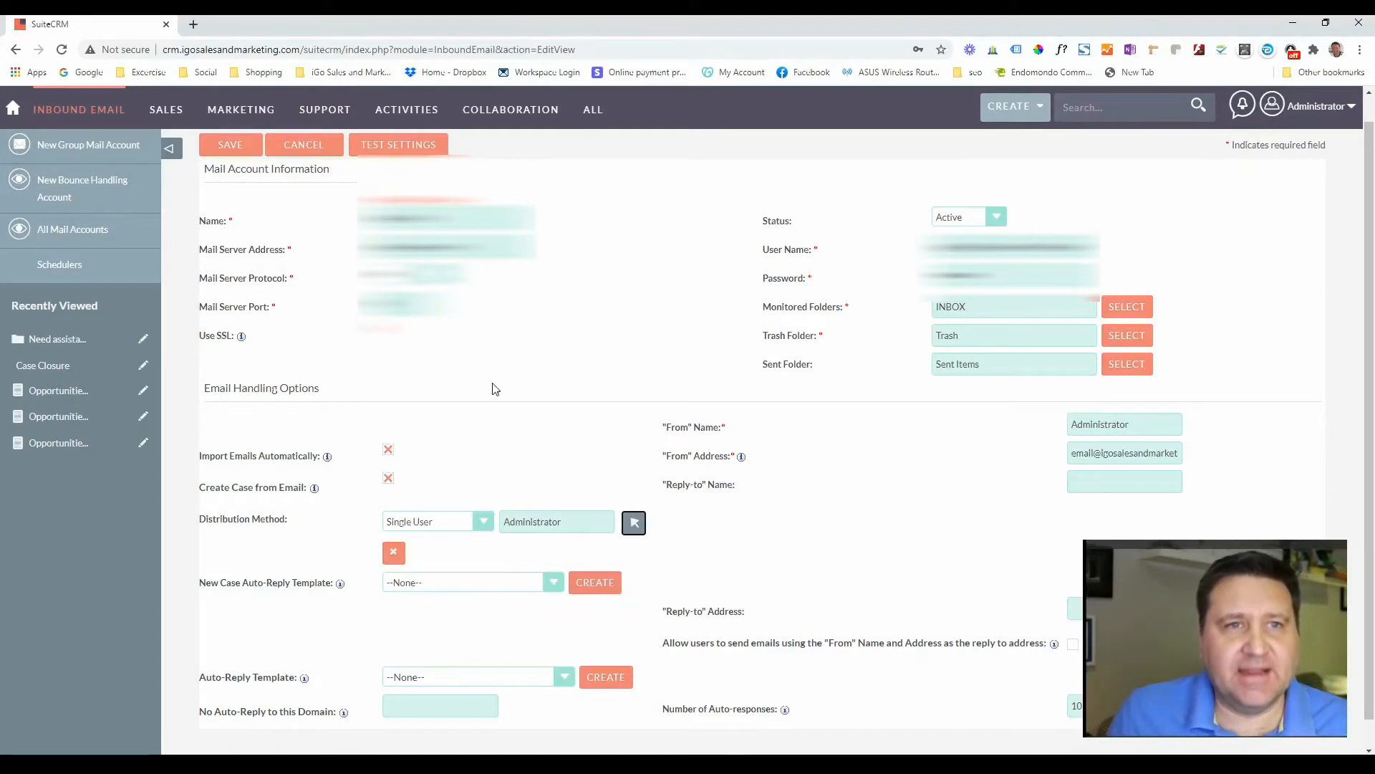
- Set From name 'Support Team', a support sender address, and Reply-to name 'Support Team'
{"action": "double_click", "coordinate": [1070, 428]}
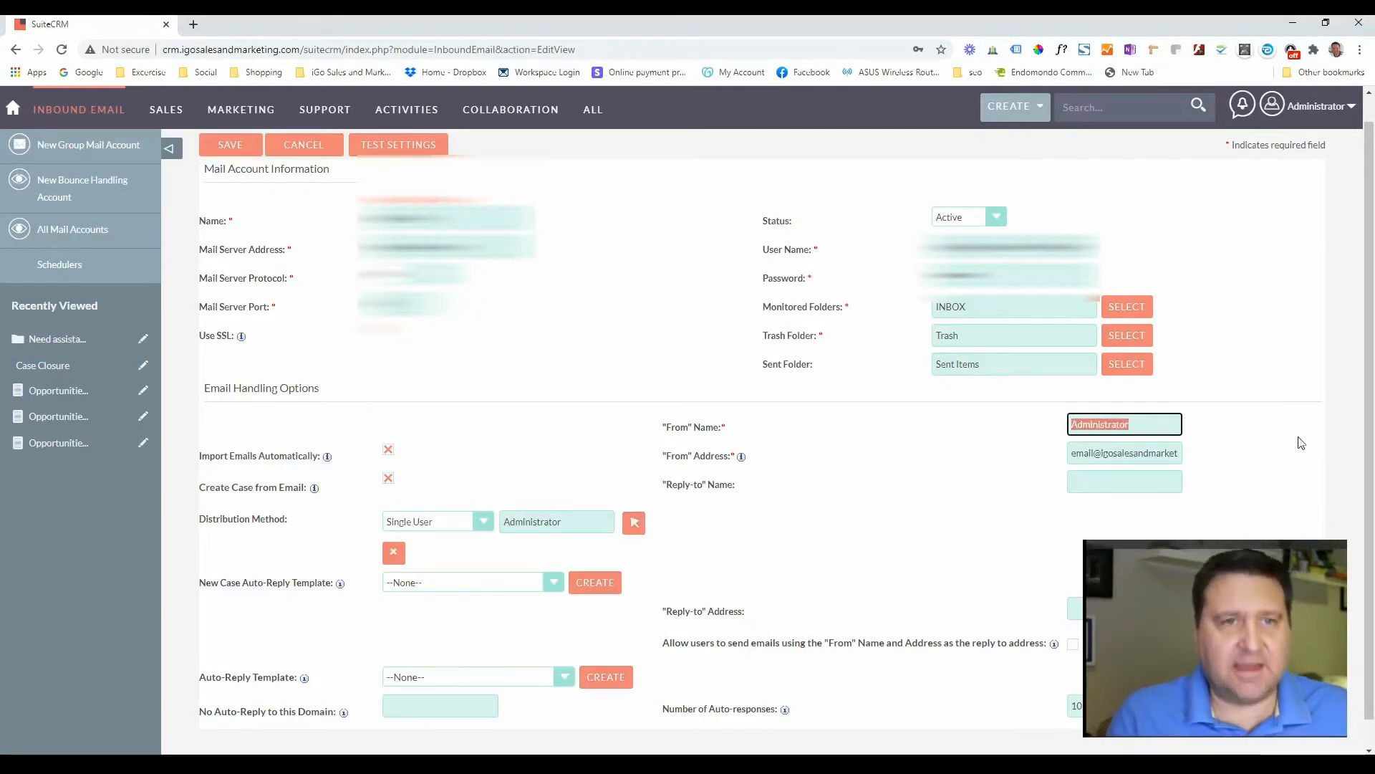
{"action": "type", "text": "Supp"}
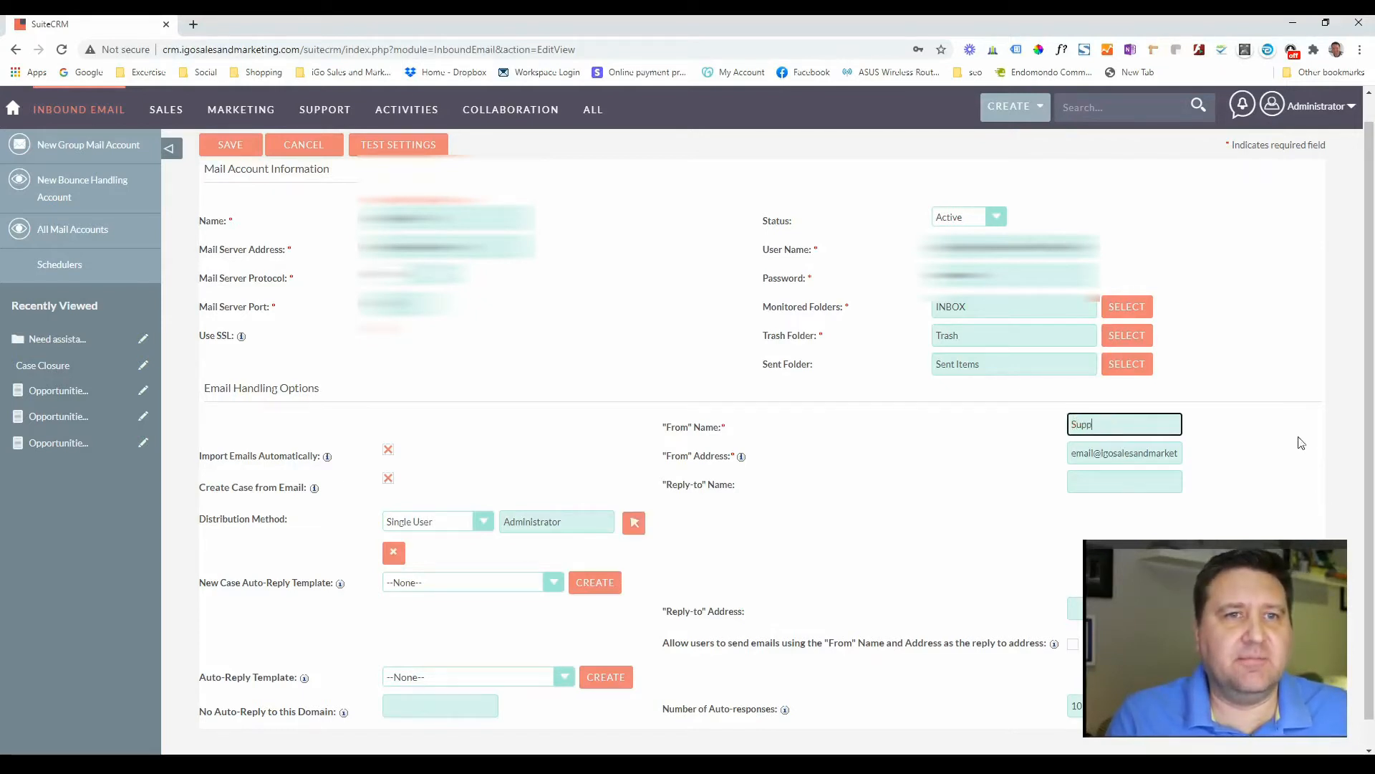
{"action": "type", "text": "ort Team"}
{"action": "key", "text": "Tab"}
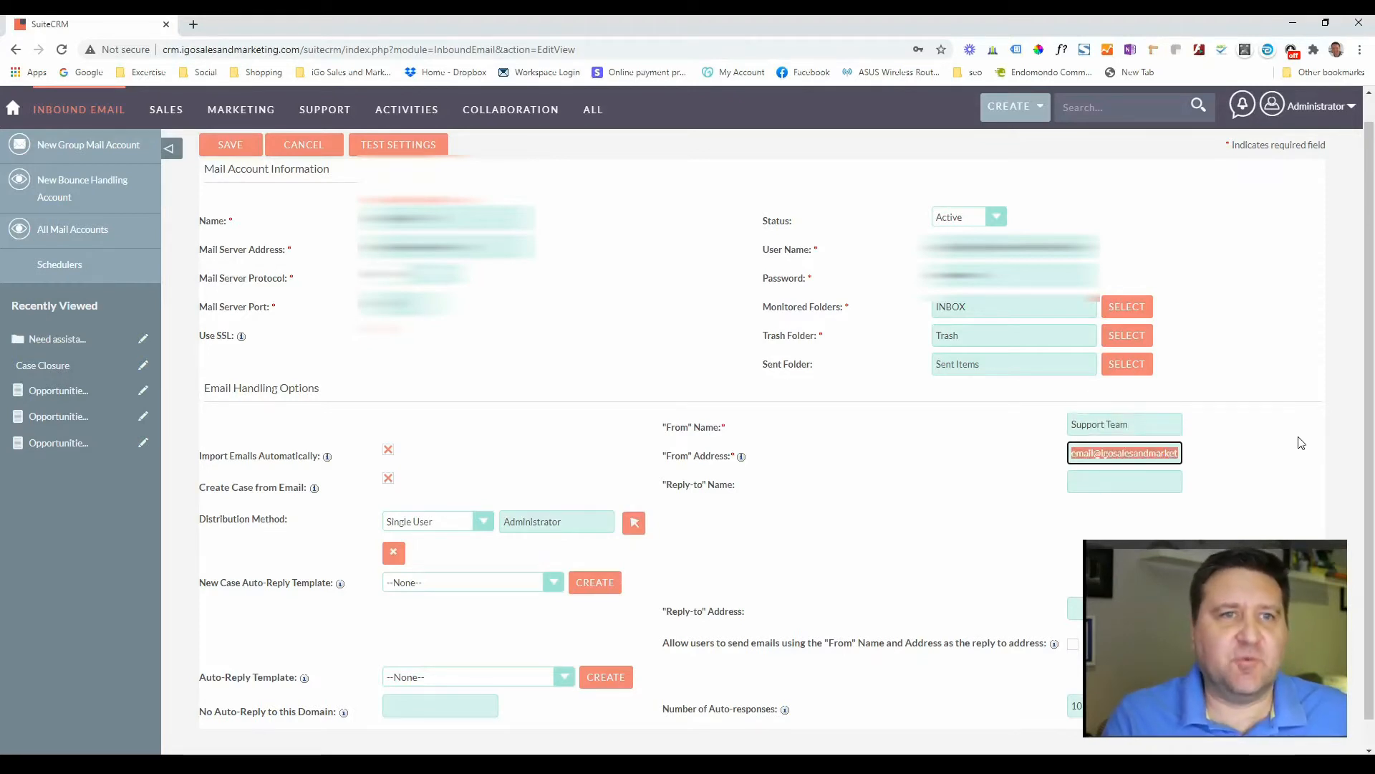
{"action": "type", "text": "suppo"}
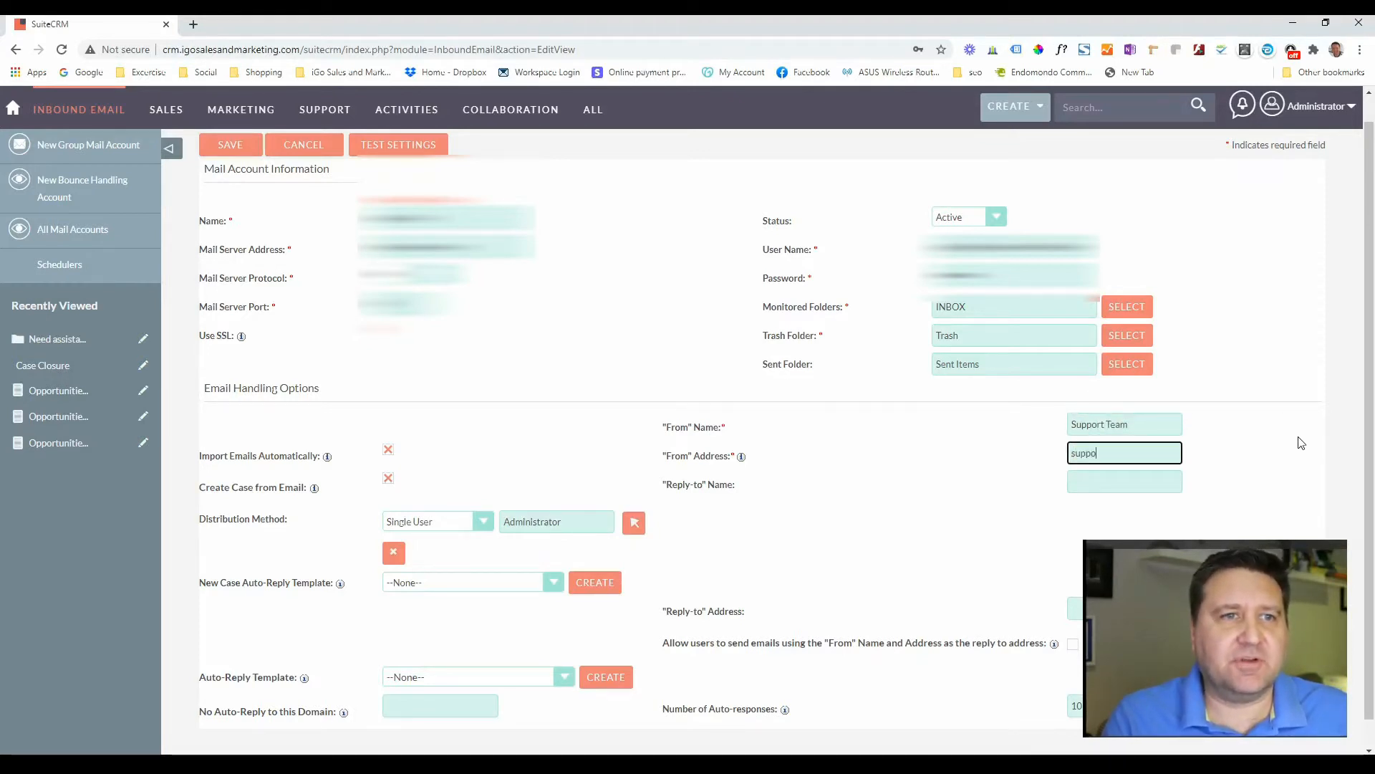
{"action": "type", "text": "rt"}
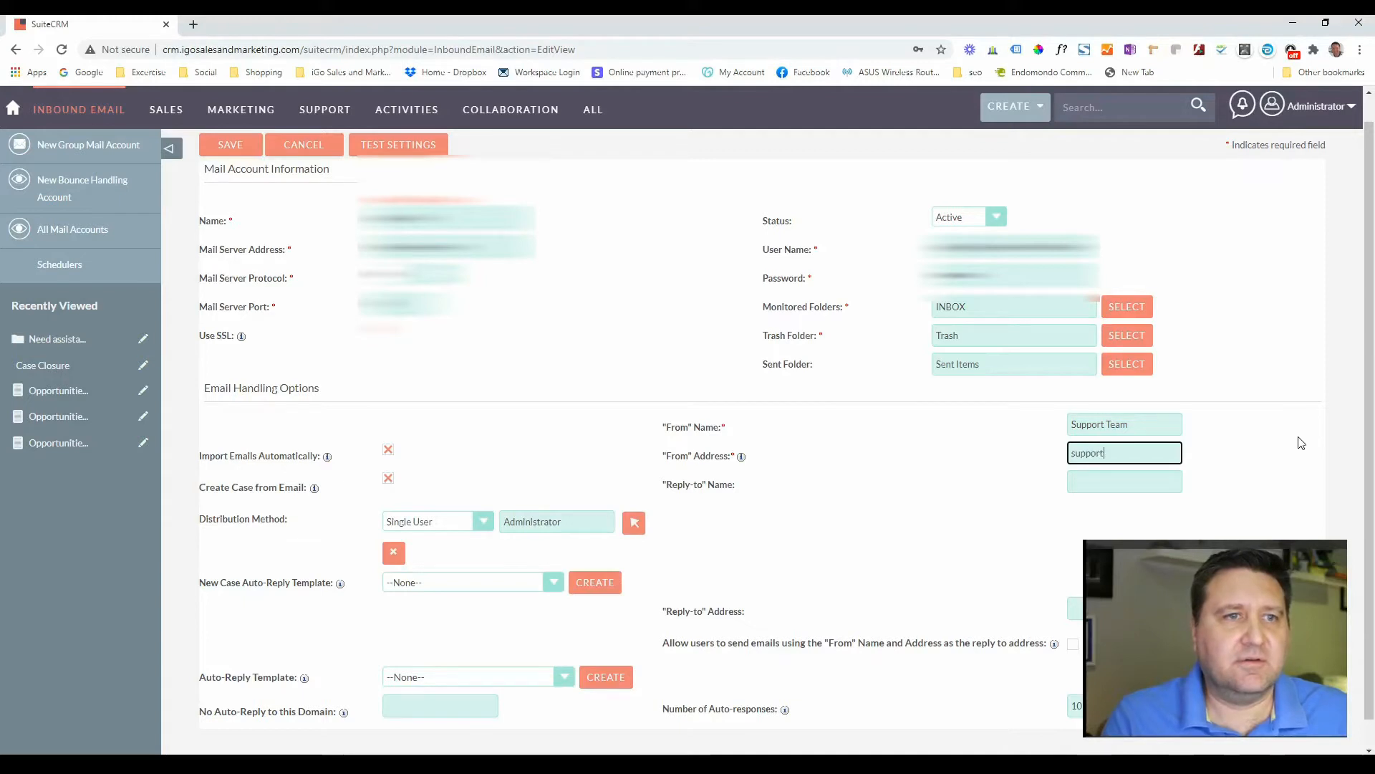
{"action": "type", "text": "@"}
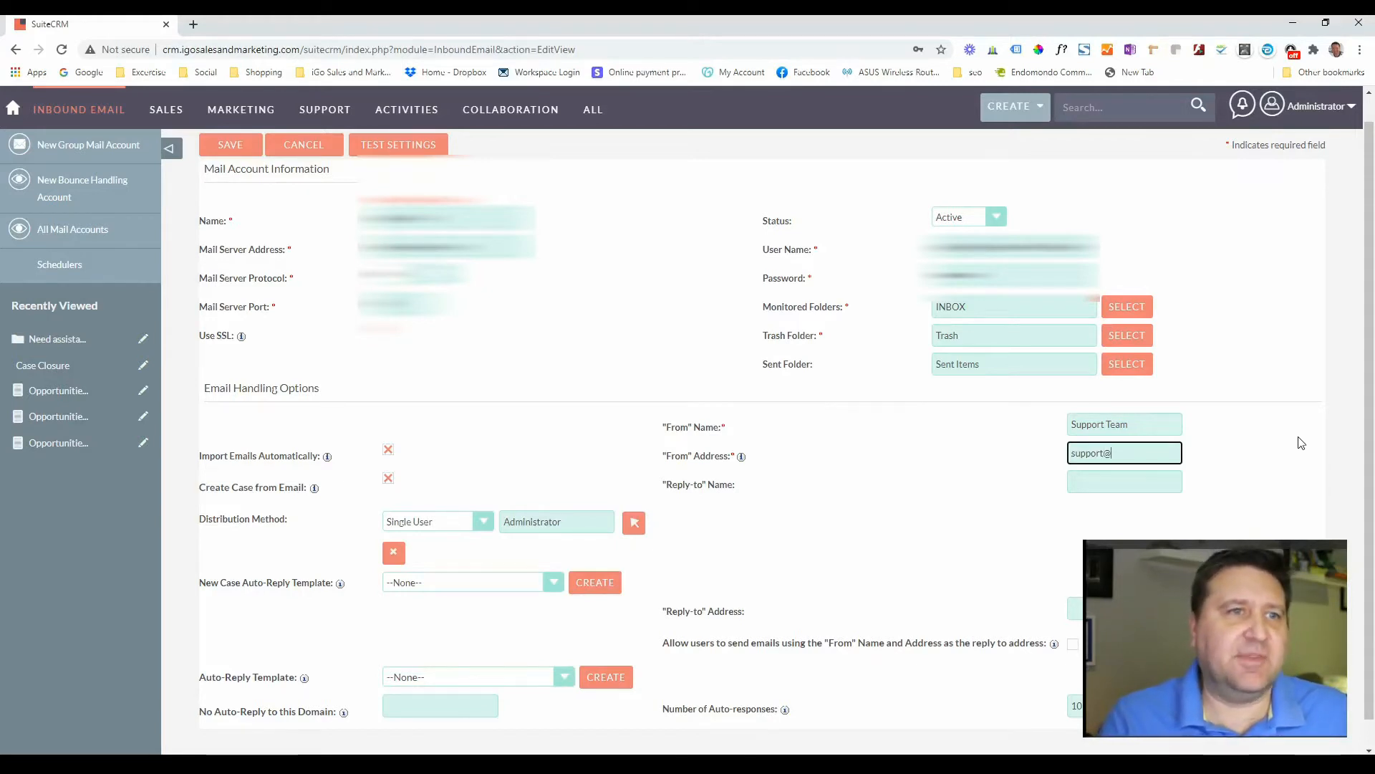
{"action": "key", "text": "Tab"}
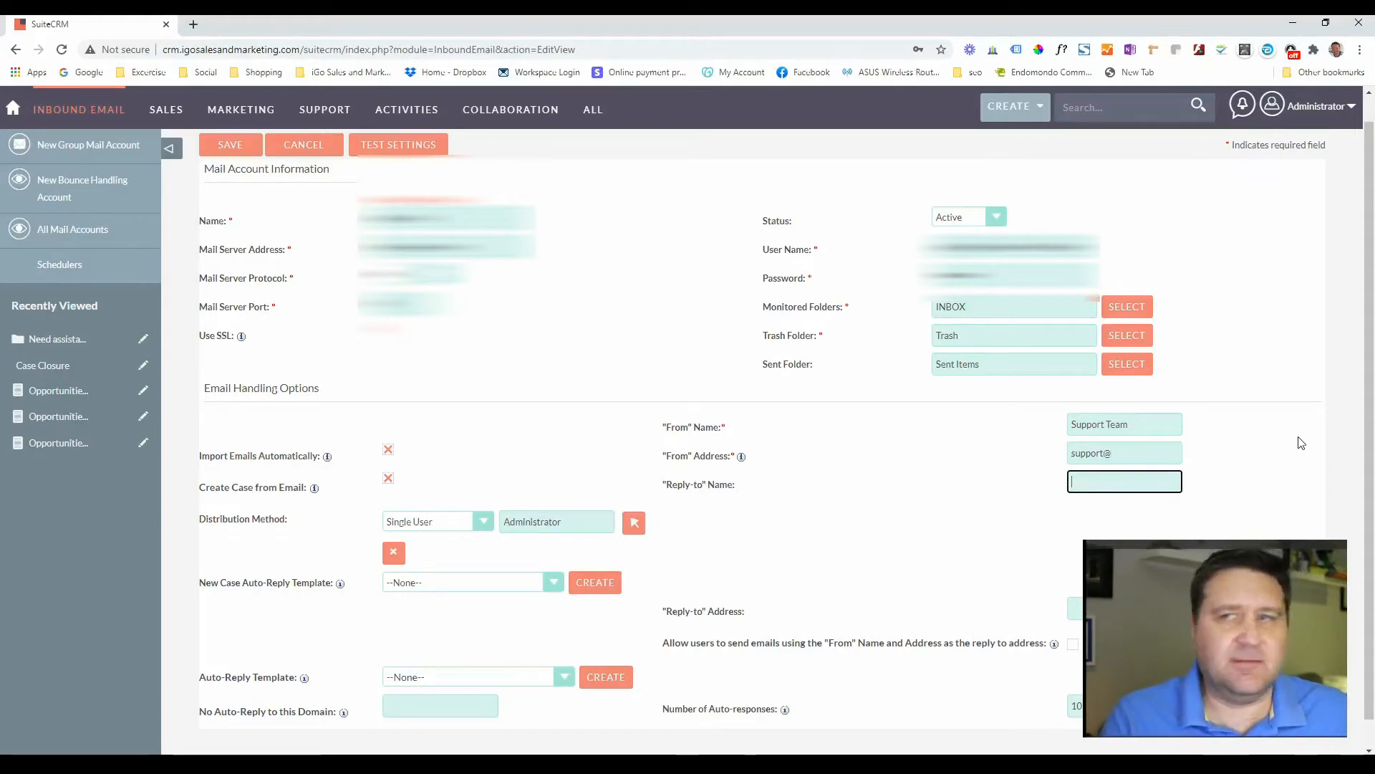
{"action": "type", "text": "Support Team"}
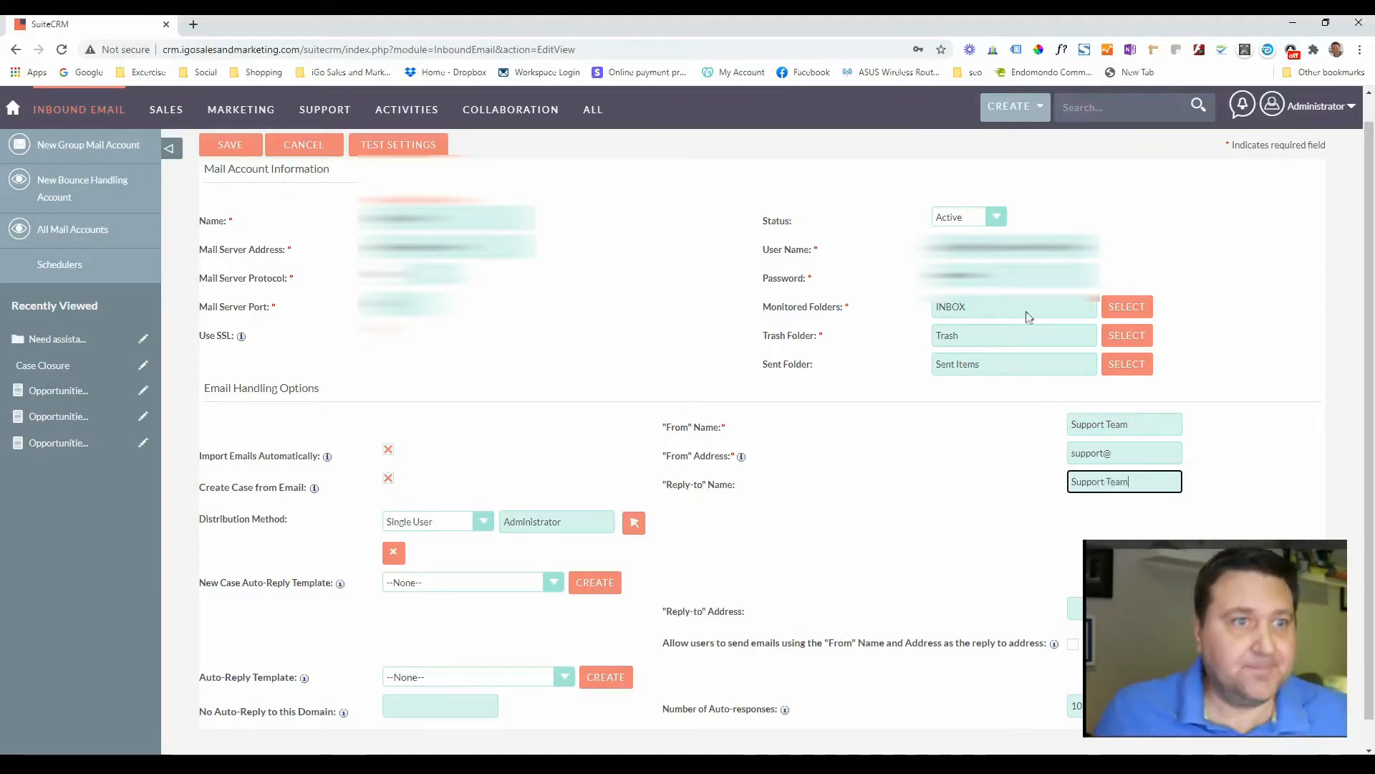
{"action": "left_click", "coordinate": [814, 533]}
- Allow users to send with the From name and address, and view the auto-responses help
{"action": "scroll", "coordinate": [903, 494], "scroll_direction": "down", "scroll_amount": 1}
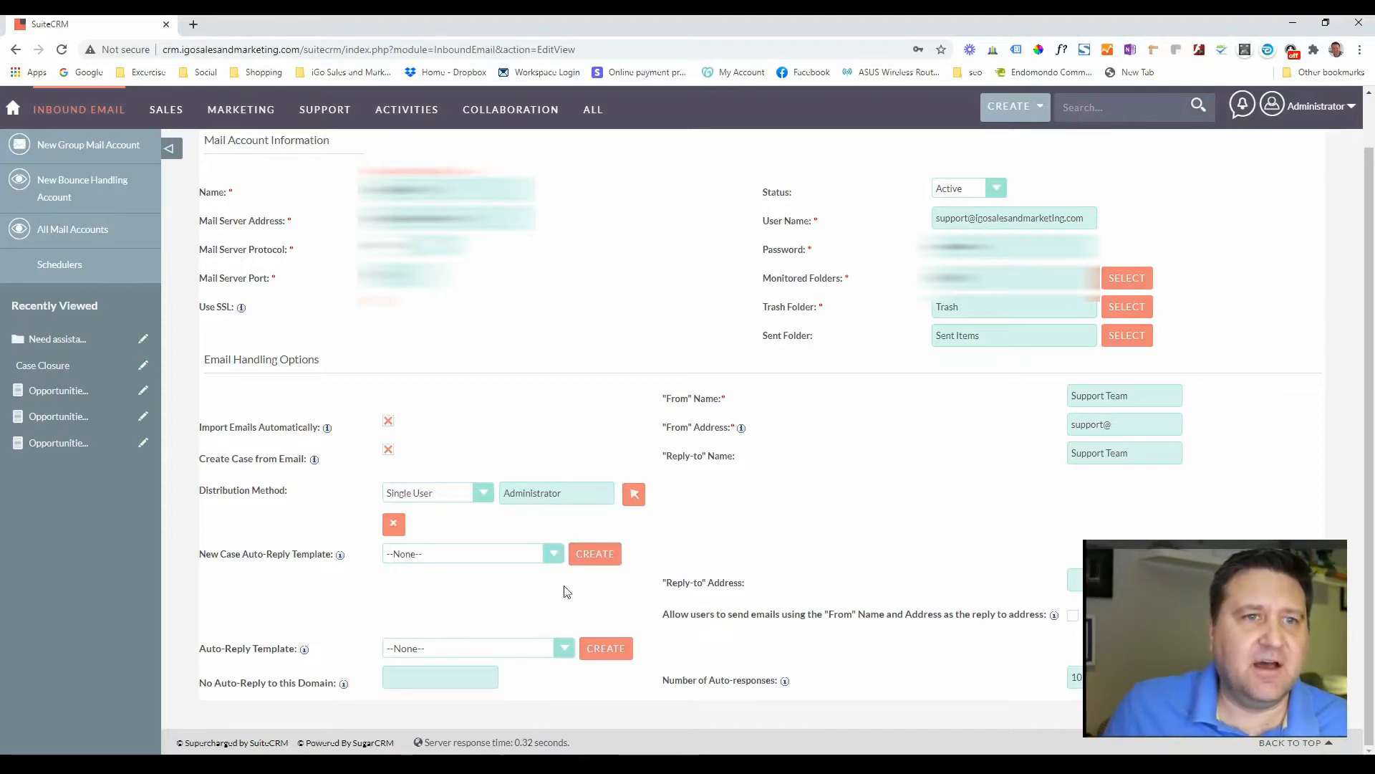
{"action": "left_click", "coordinate": [1073, 615]}
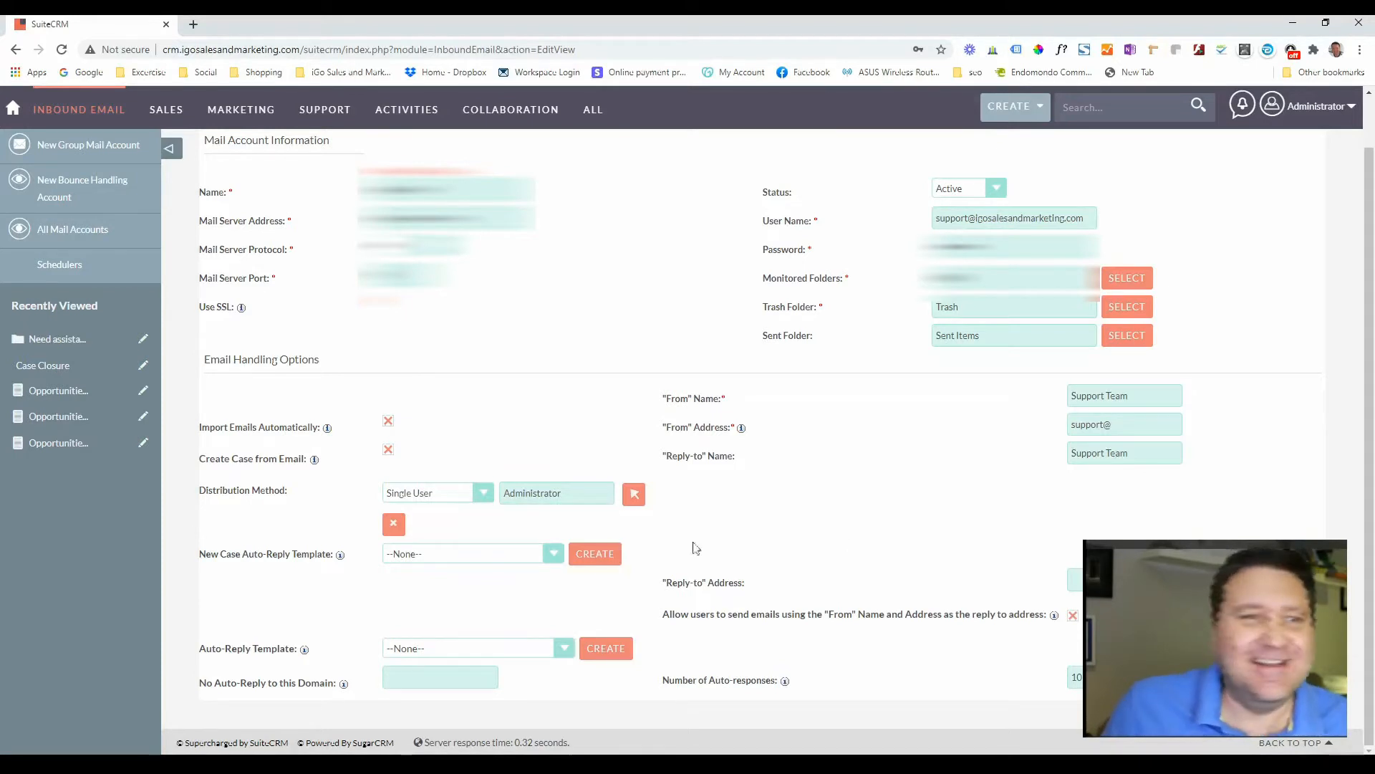
{"action": "left_click", "coordinate": [785, 680]}
- Save the new Support group mail account settings
{"action": "scroll", "coordinate": [905, 685], "scroll_direction": "down", "scroll_amount": 2}
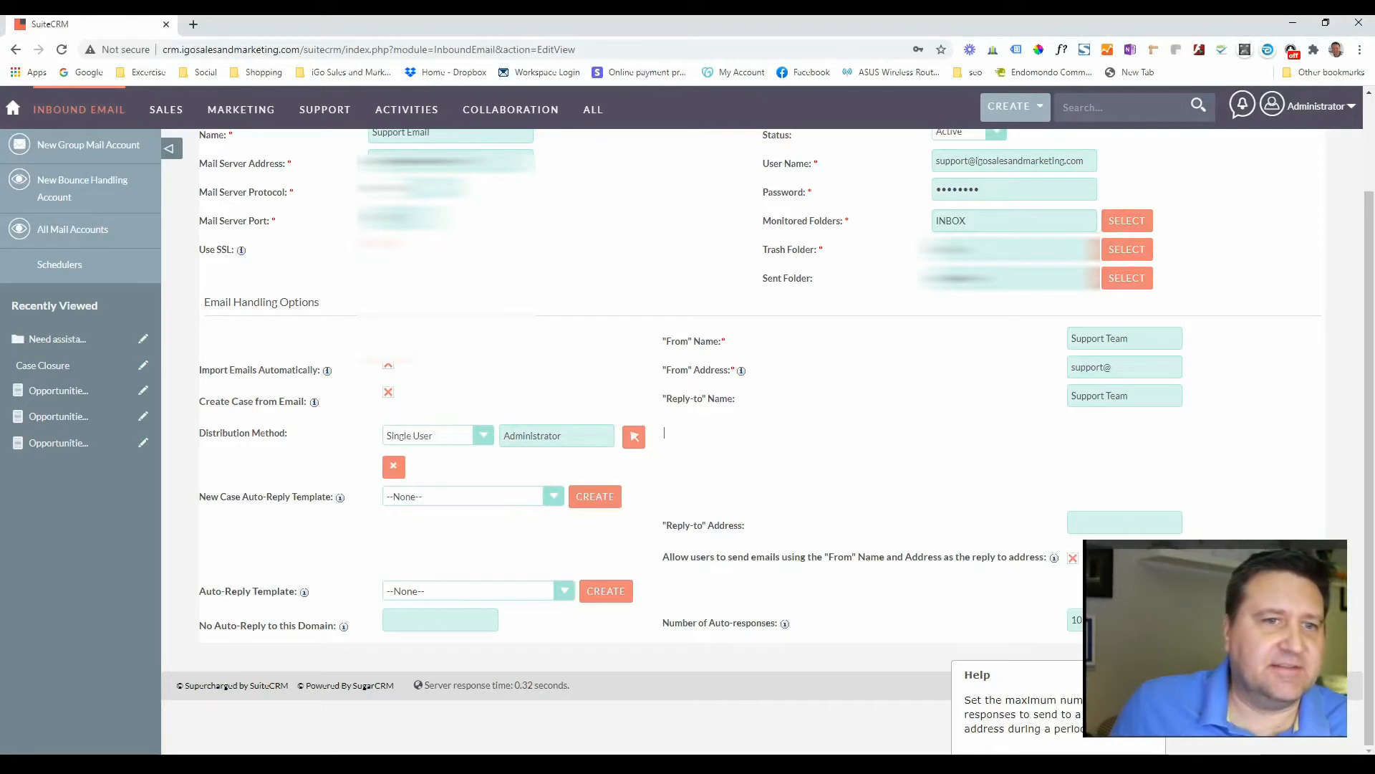
{"action": "scroll", "coordinate": [664, 490], "scroll_direction": "up", "scroll_amount": 2}
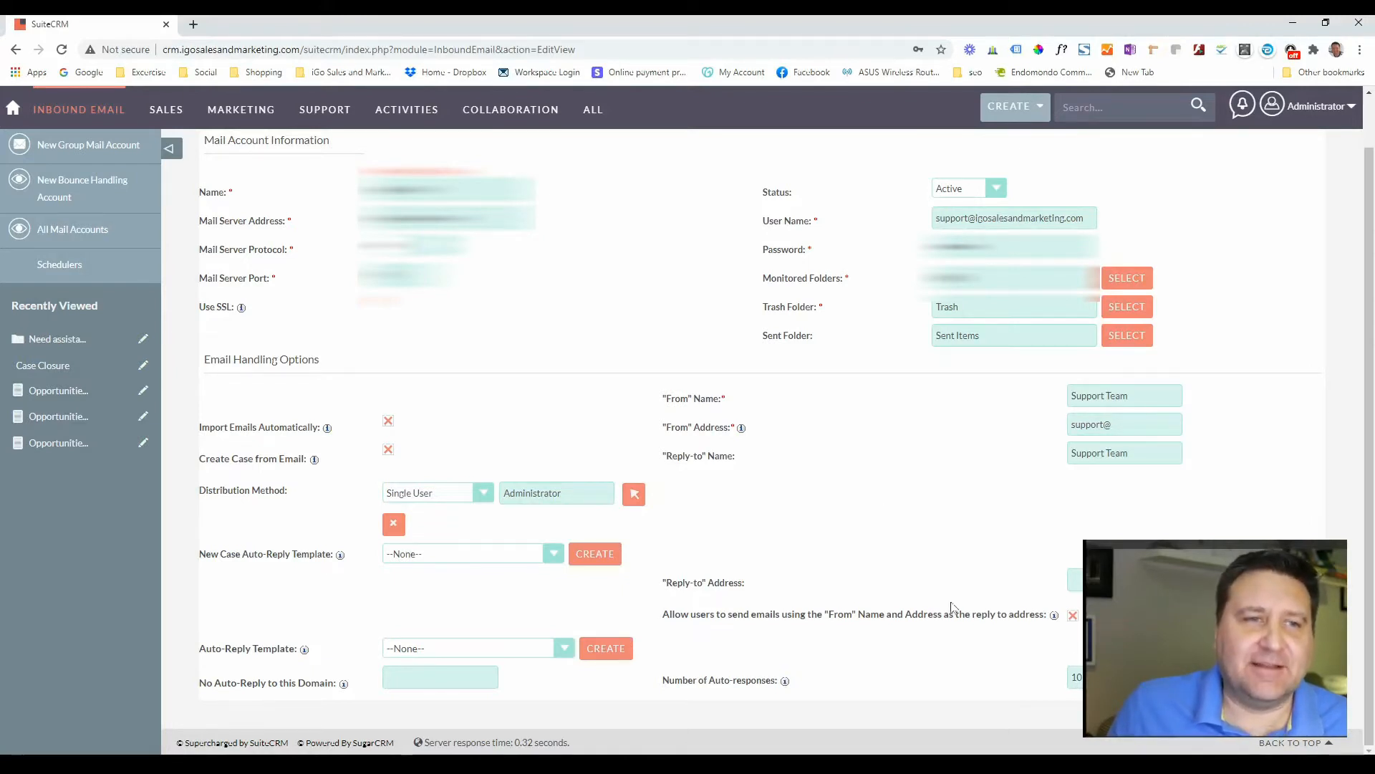
{"action": "scroll", "coordinate": [869, 454], "scroll_direction": "up", "scroll_amount": 1}
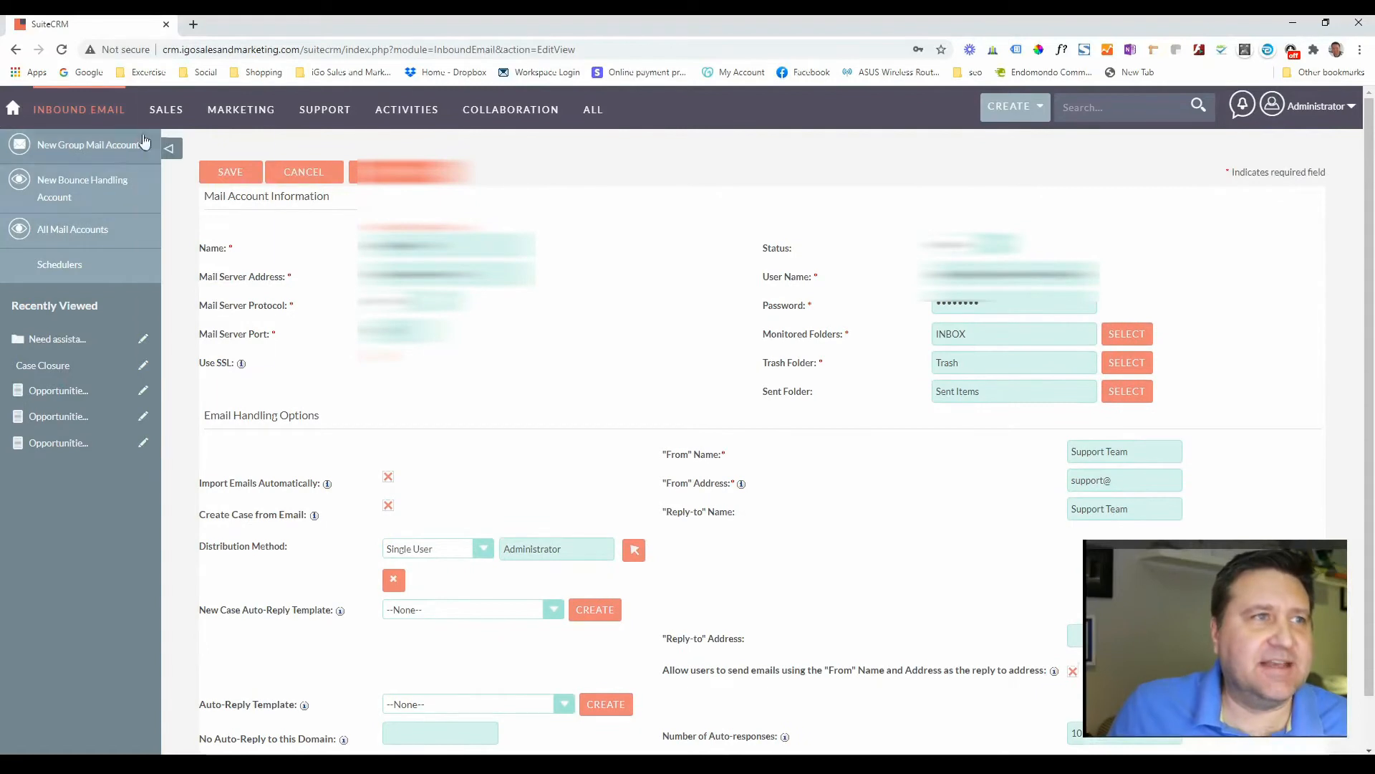
{"action": "left_click", "coordinate": [231, 172]}
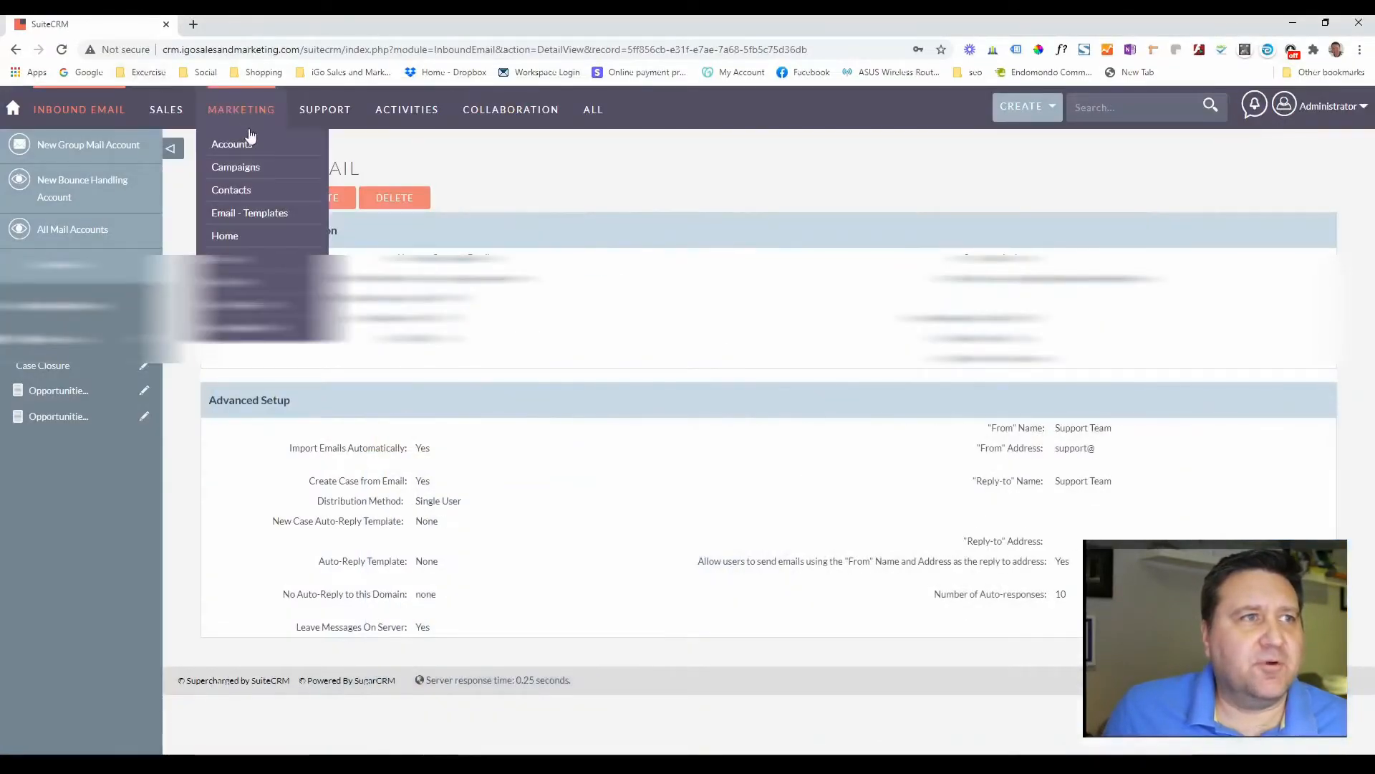
- Open the Email - Templates list from the Marketing menu
{"action": "mouse_move", "coordinate": [254, 122]}
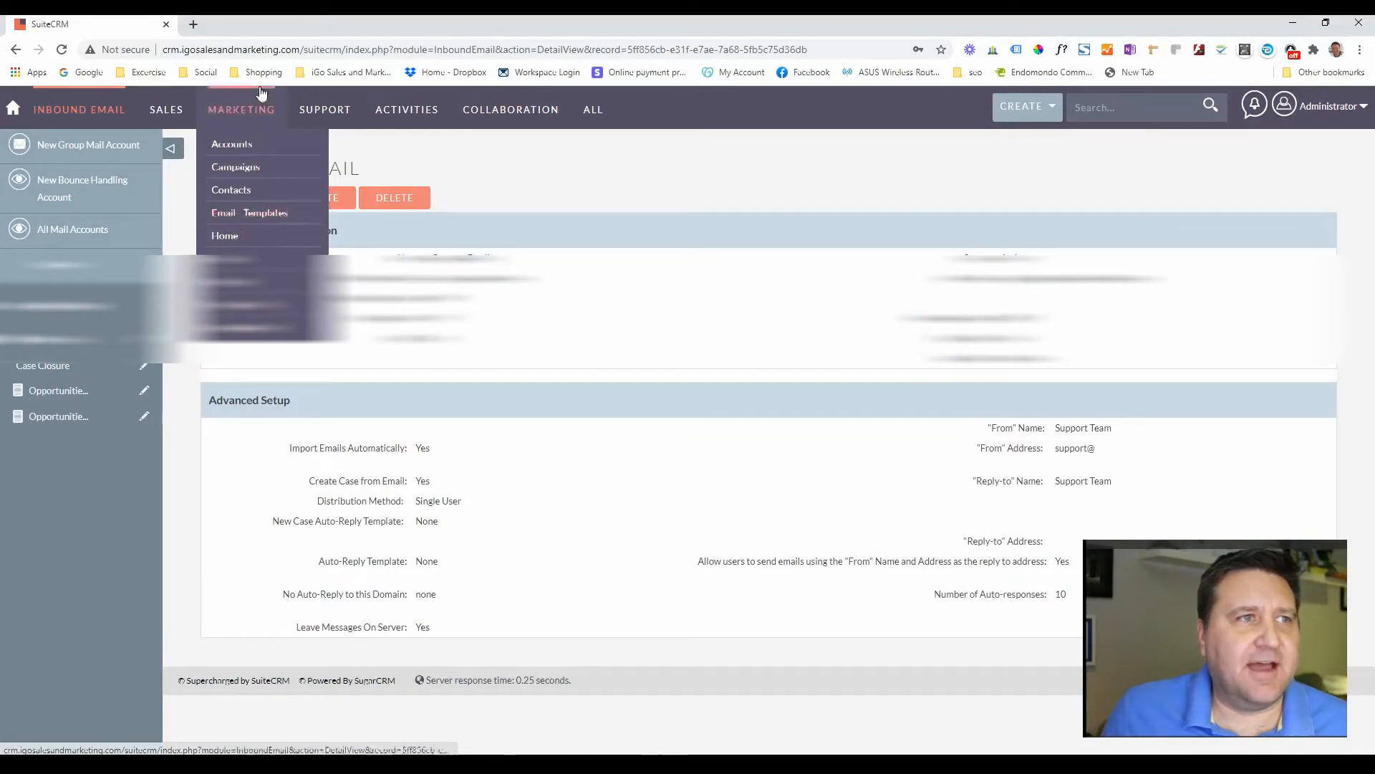
{"action": "left_click", "coordinate": [264, 214]}
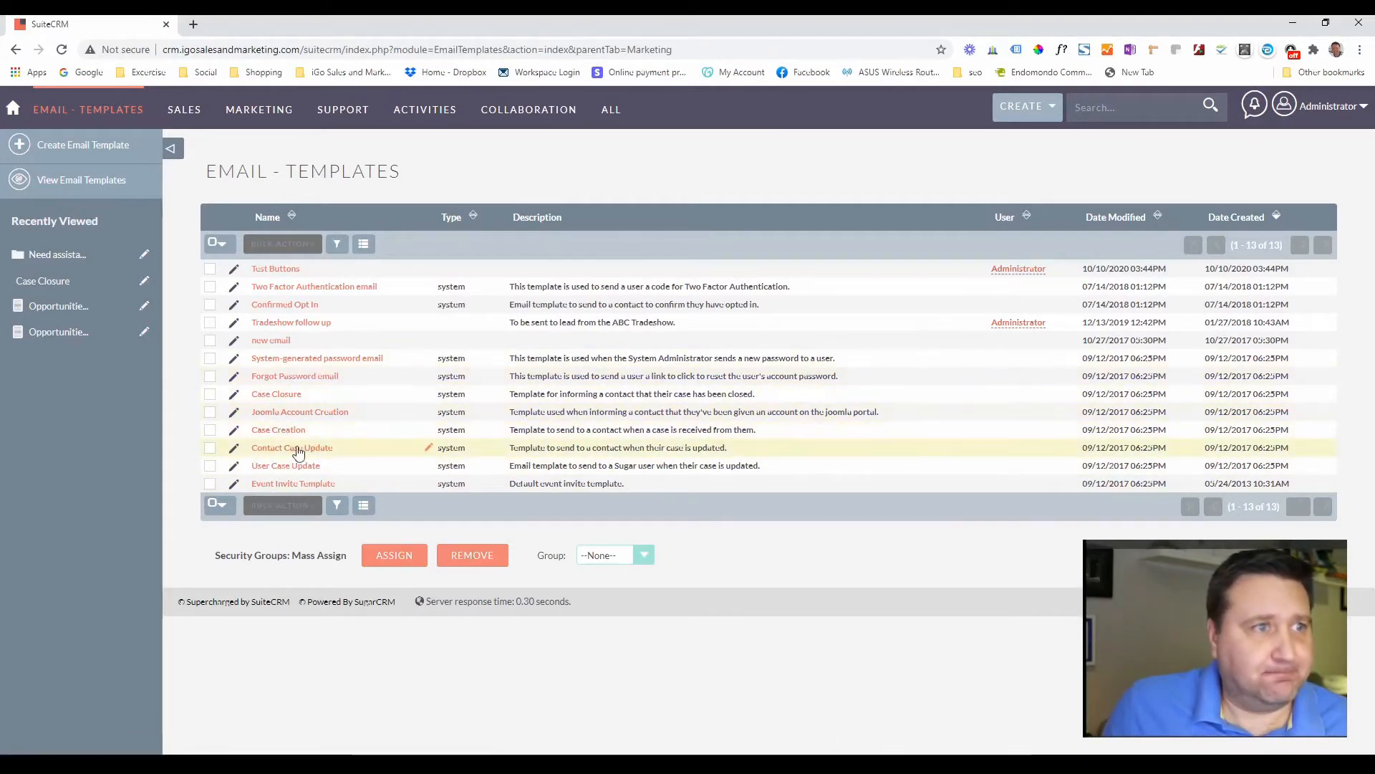
- Open the Case Creation email template to view its details
{"action": "left_click", "coordinate": [270, 432]}
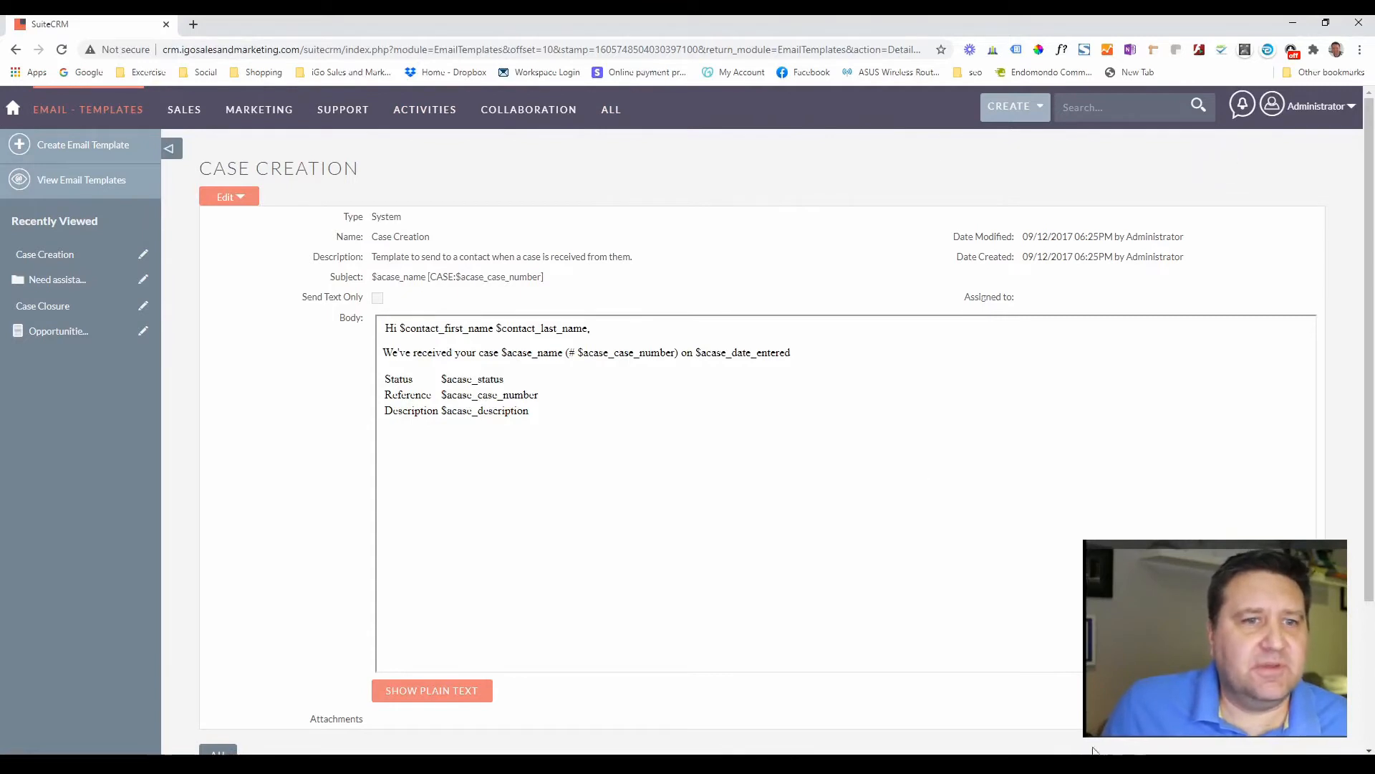
{"action": "left_click", "coordinate": [645, 765]}
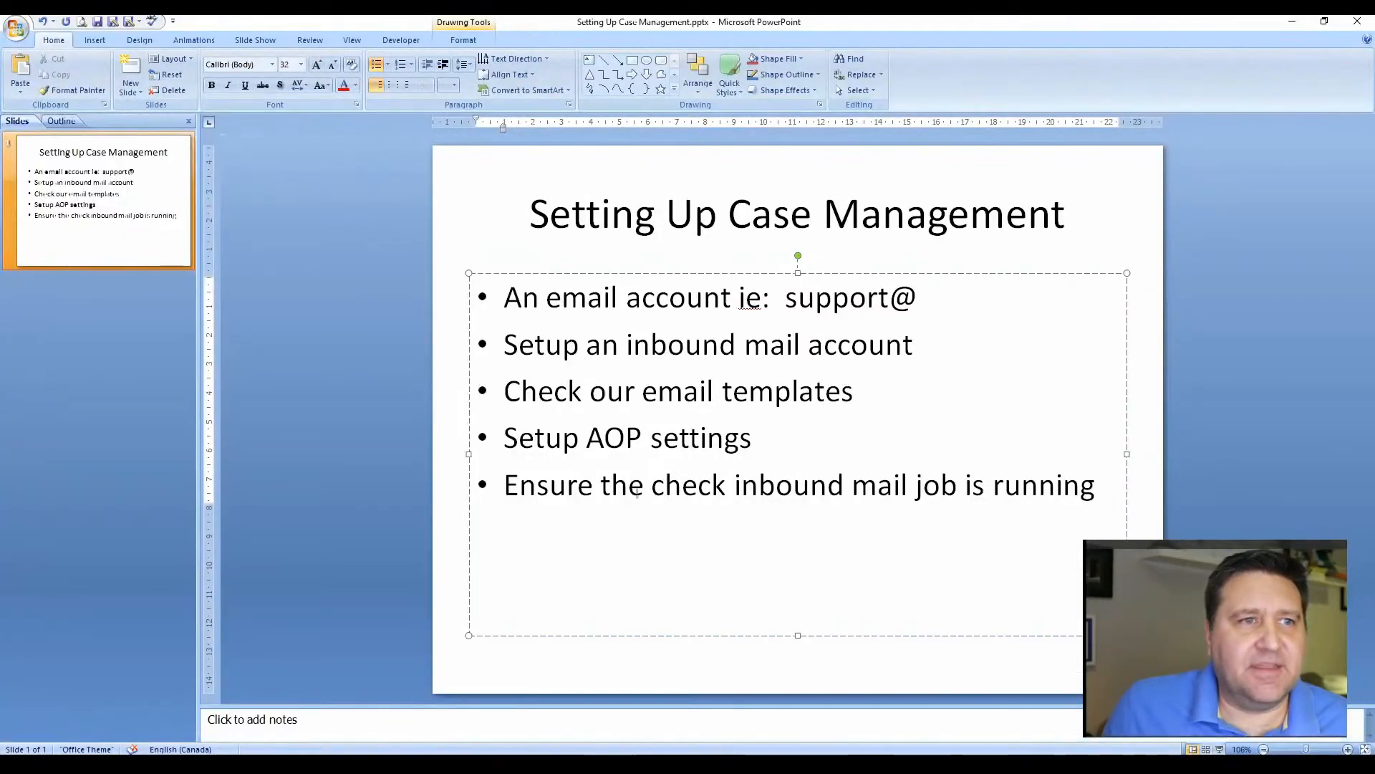
{"action": "left_click_drag", "start_coordinate": [503, 437], "coordinate": [814, 432]}
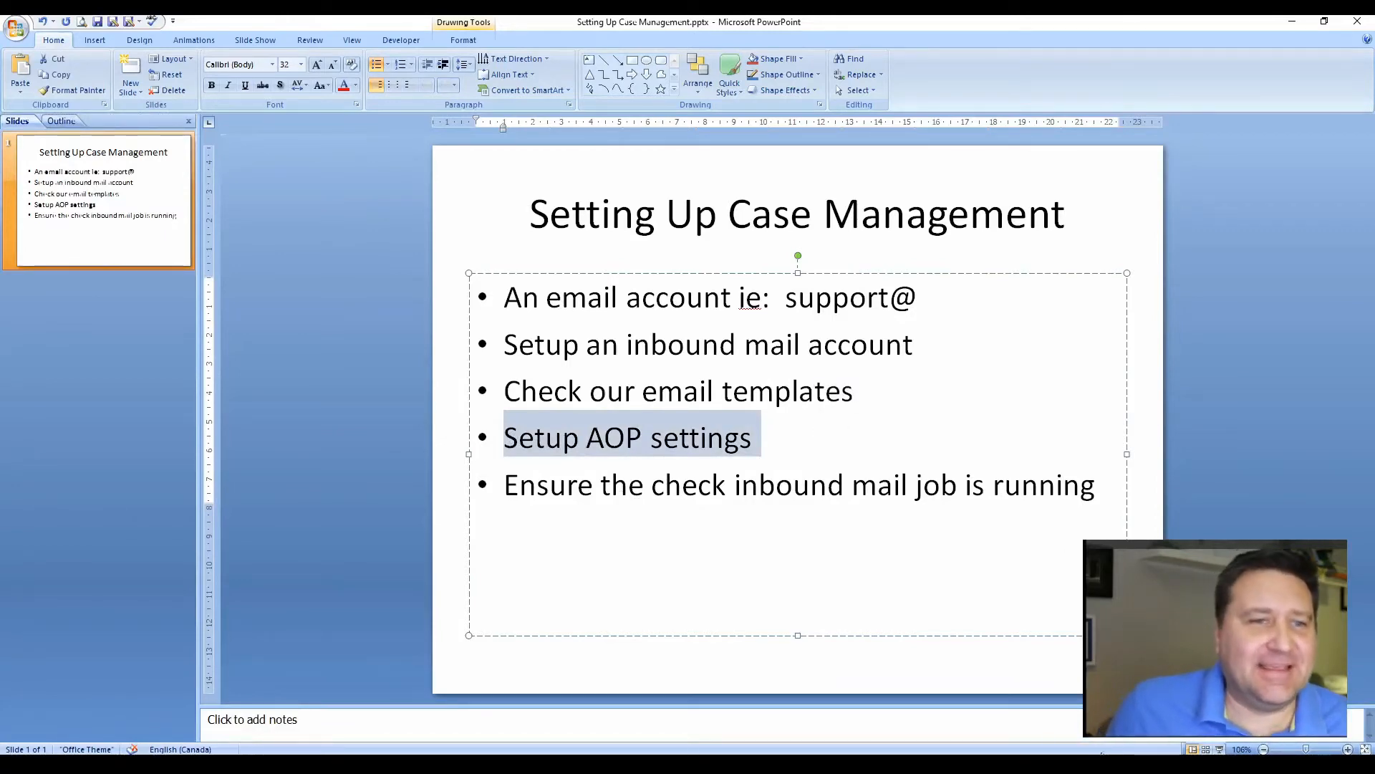
{"action": "left_click", "coordinate": [645, 765]}
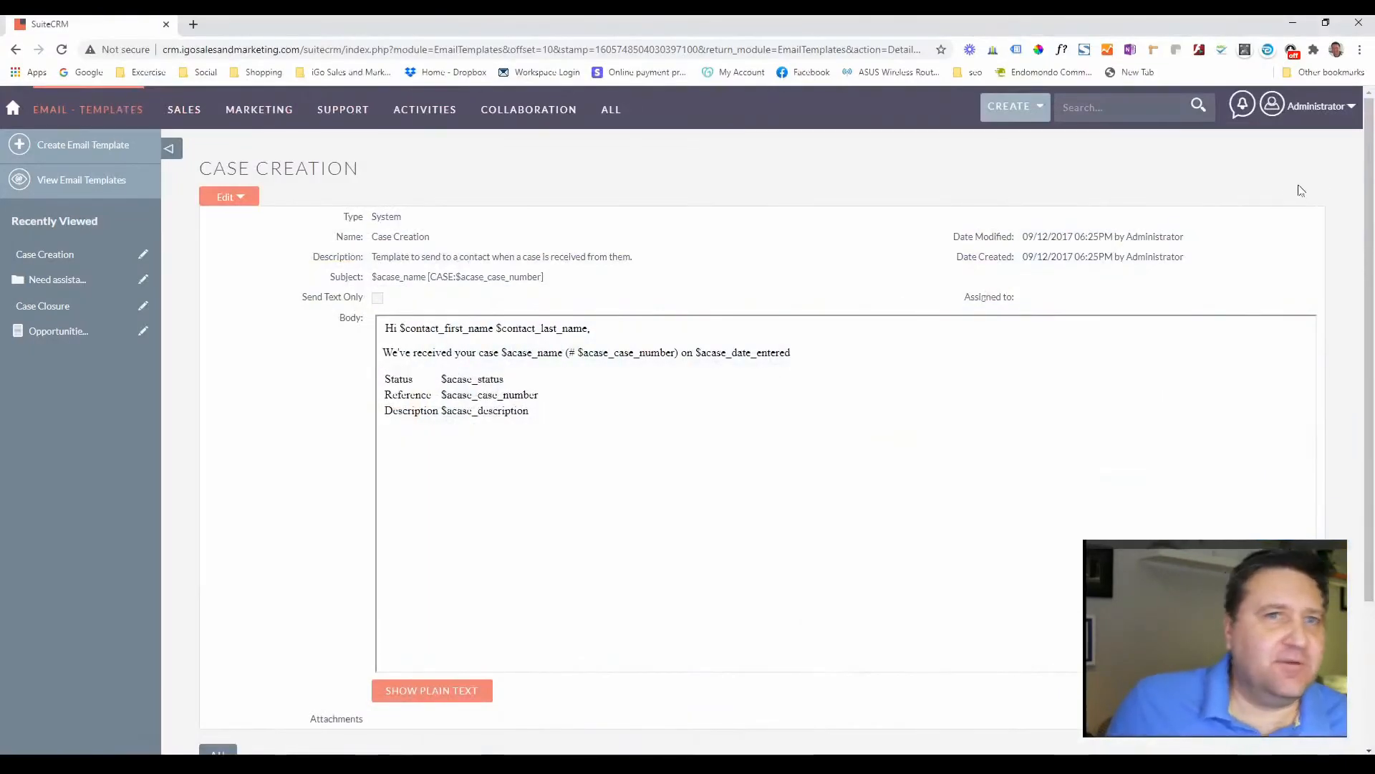
- Go to Admin and open AOP Settings under the Advanced OpenAdmin section
{"action": "mouse_move", "coordinate": [1270, 116]}
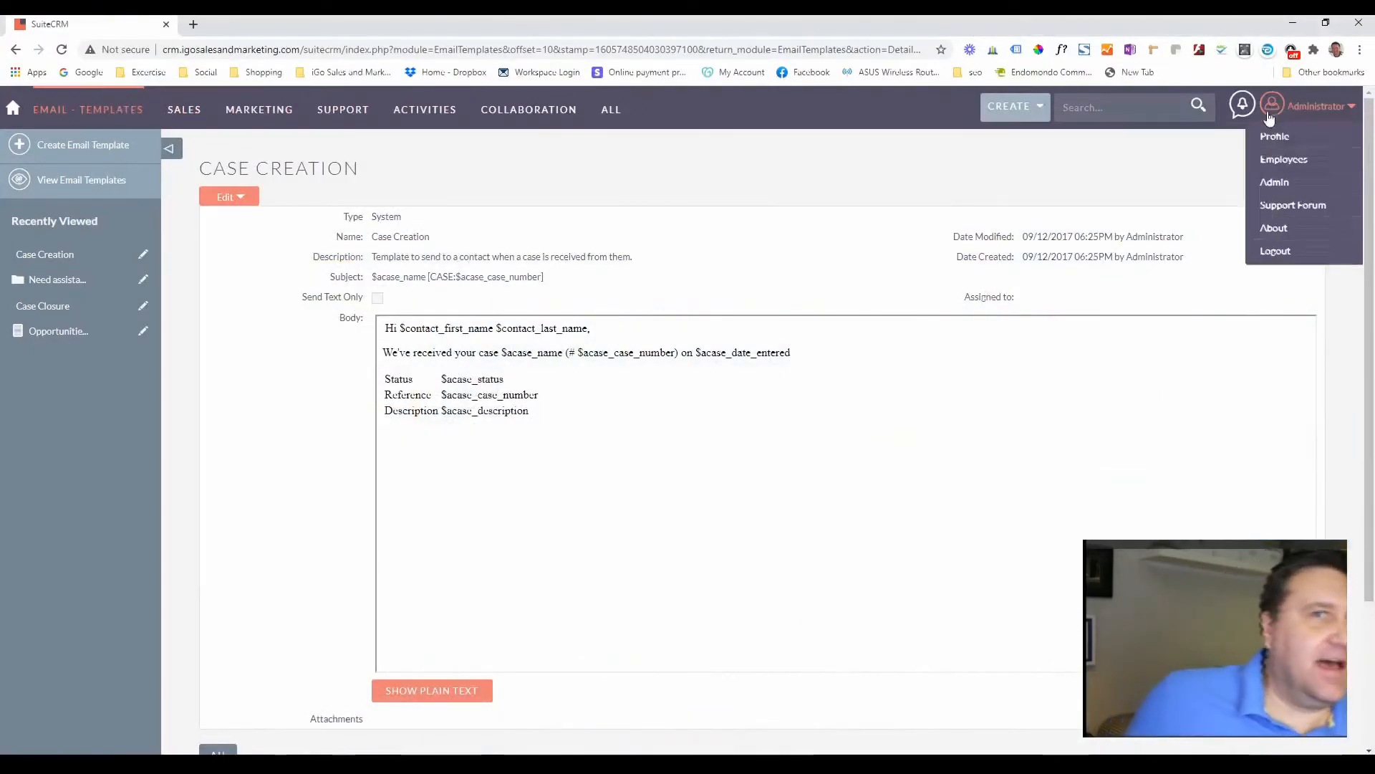
{"action": "left_click", "coordinate": [1276, 187]}
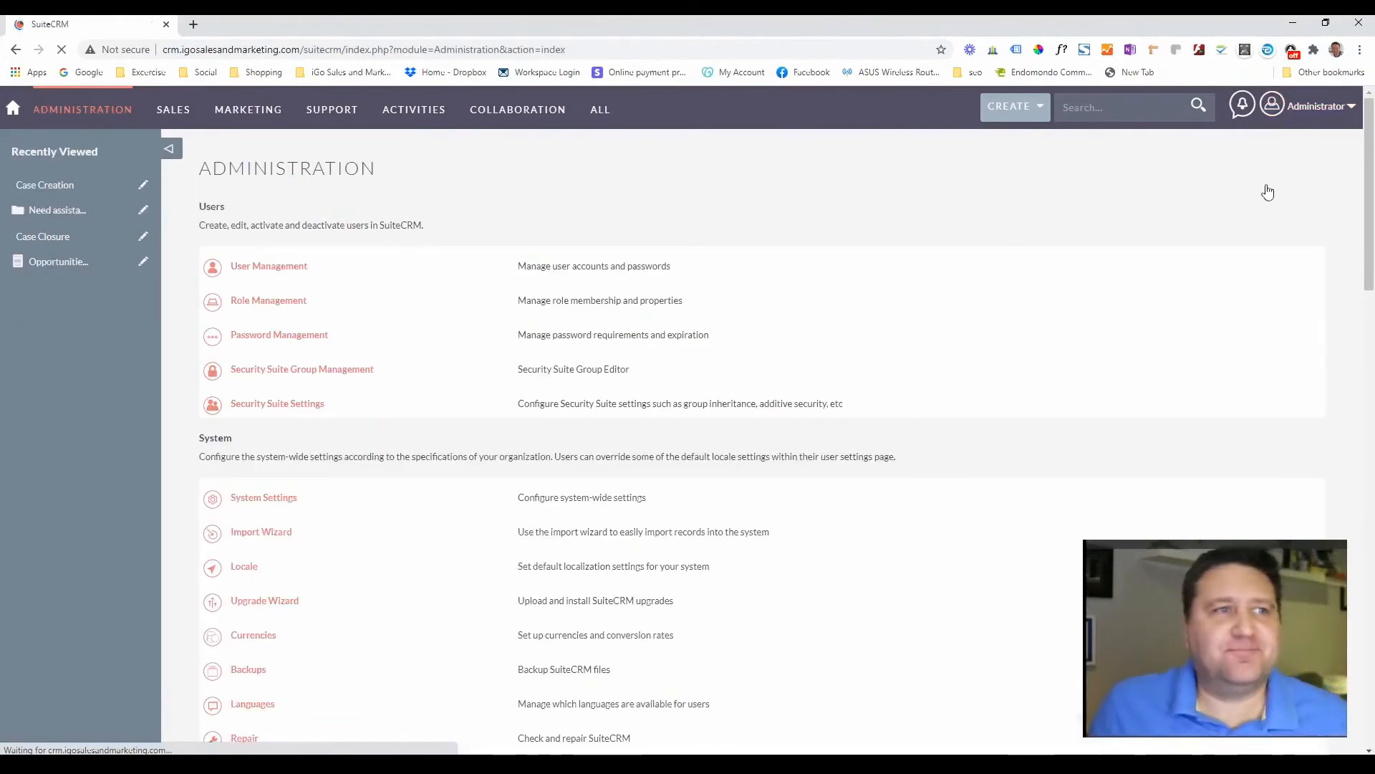
{"action": "scroll", "coordinate": [222, 437], "scroll_direction": "down", "scroll_amount": 12}
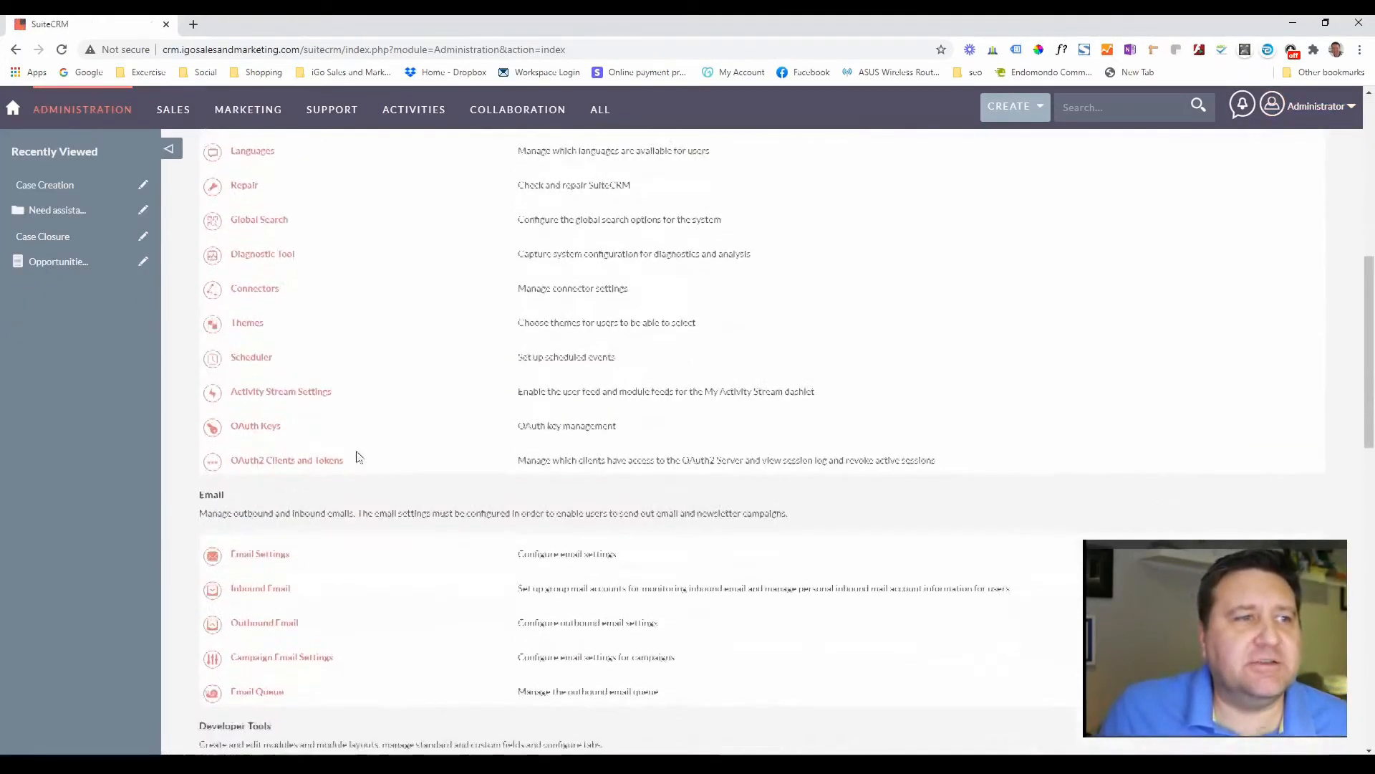
{"action": "scroll", "coordinate": [358, 457], "scroll_direction": "down", "scroll_amount": 3}
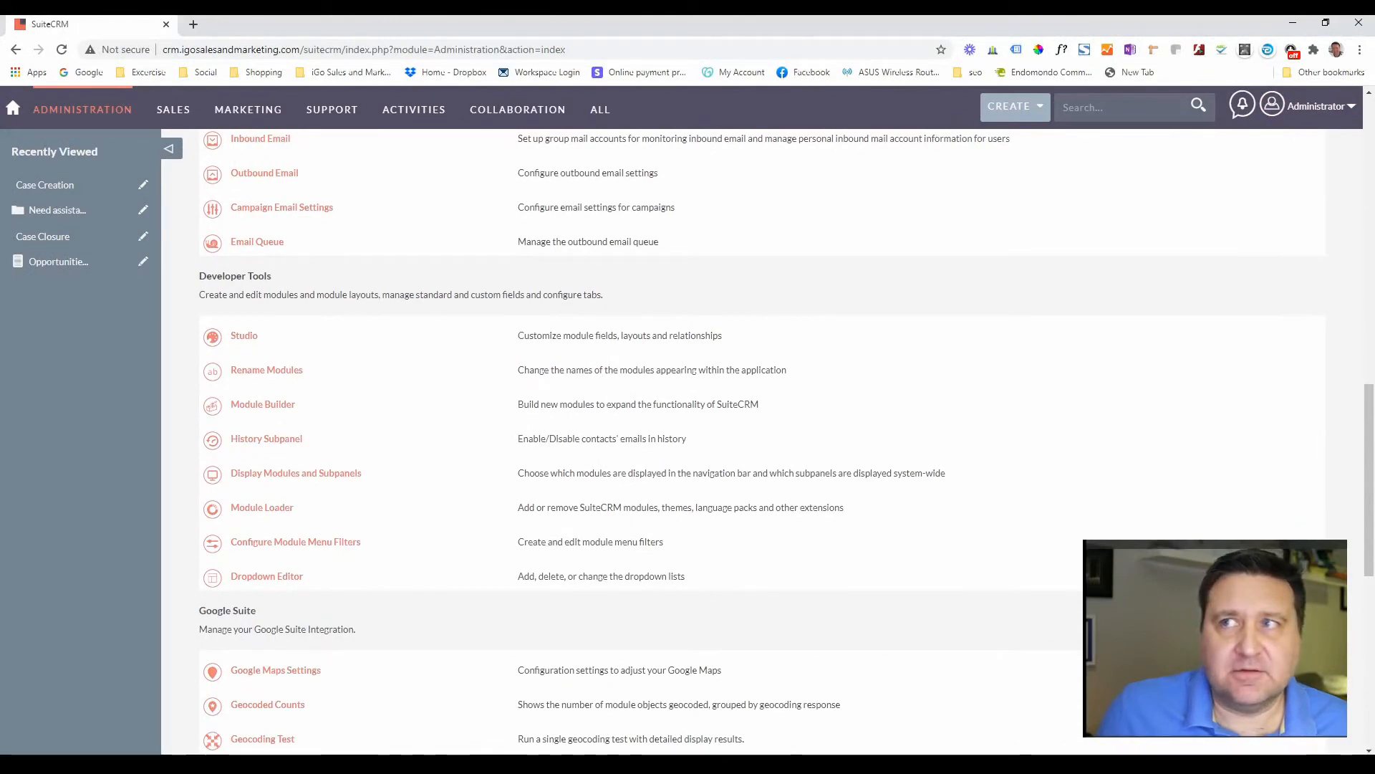
{"action": "left_click", "coordinate": [1134, 320]}
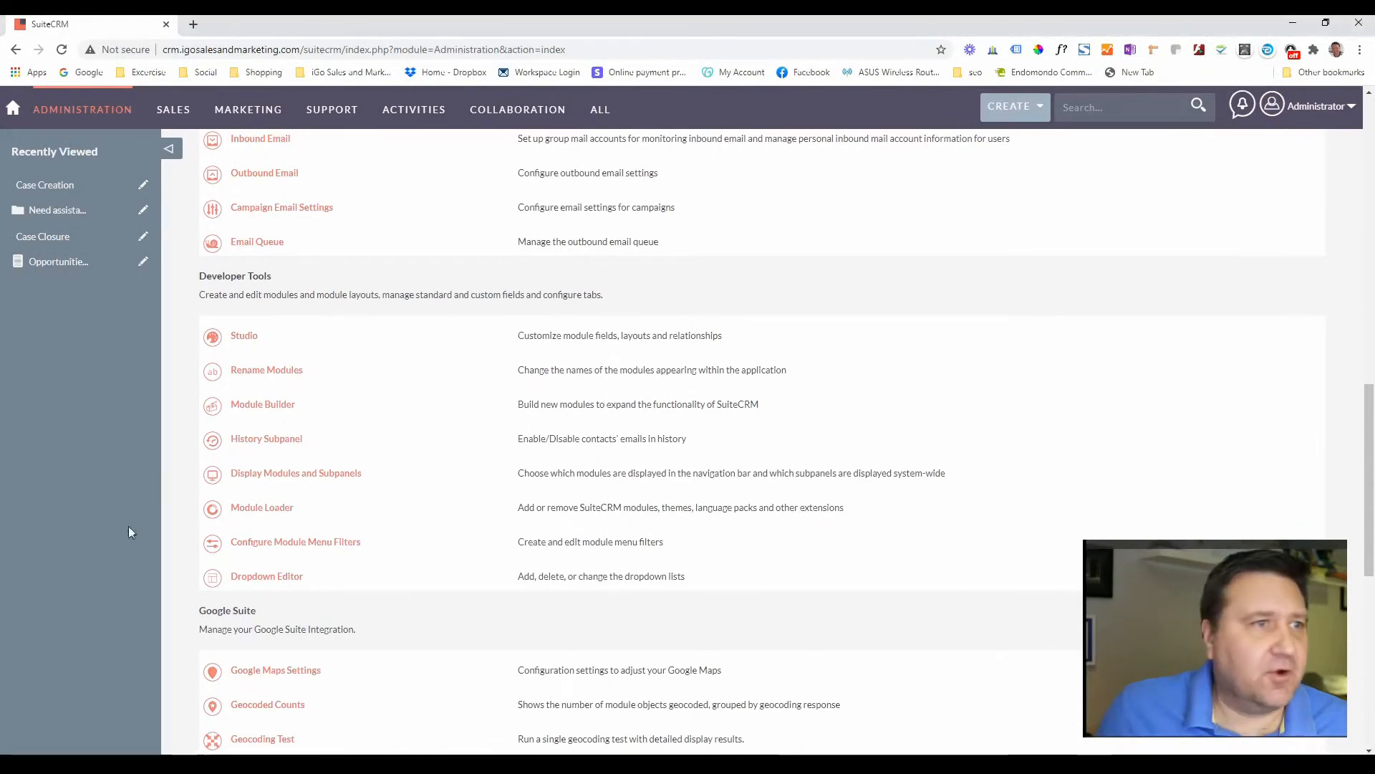
{"action": "scroll", "coordinate": [269, 423], "scroll_direction": "down", "scroll_amount": 8}
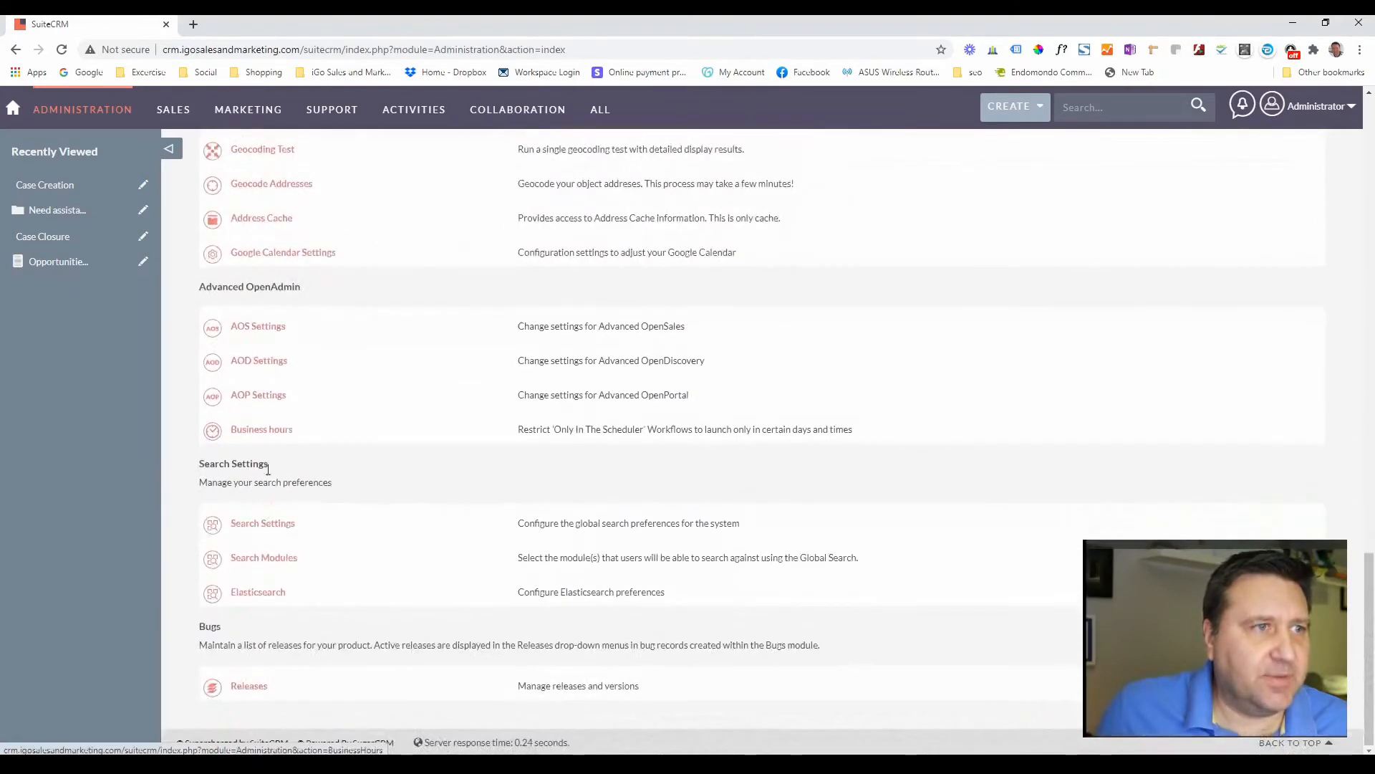
{"action": "left_click", "coordinate": [259, 398]}
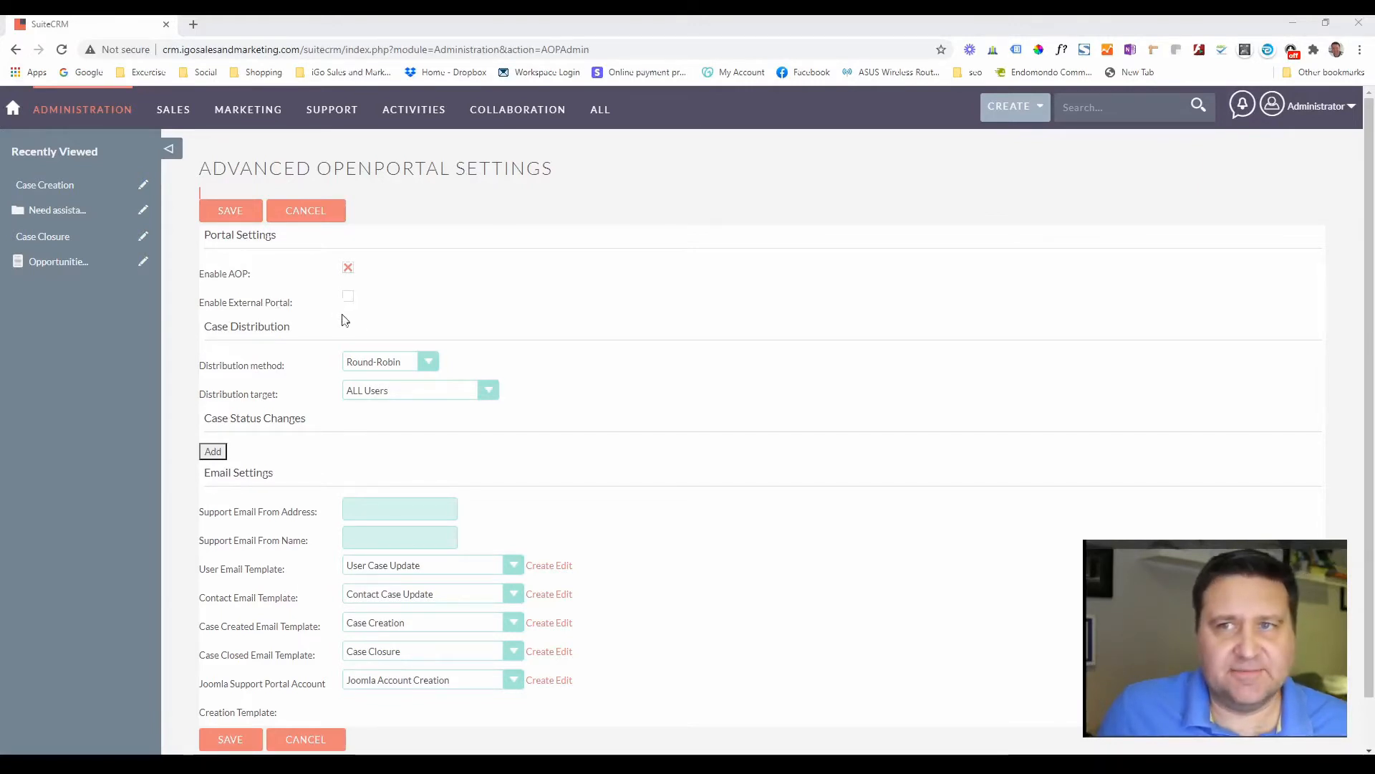
- Set the case distribution method to Single User, with Administrator as the distribution user
{"action": "left_click", "coordinate": [405, 362]}
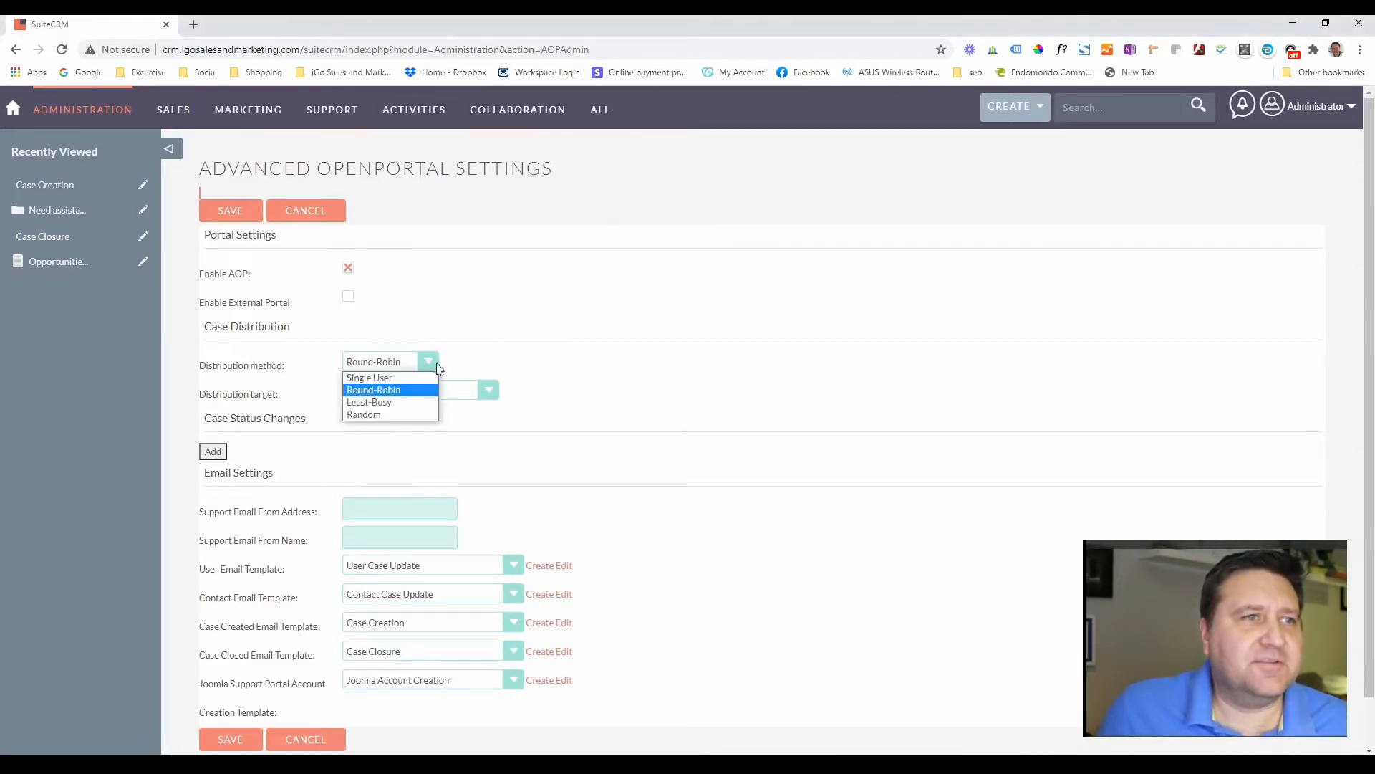
{"action": "left_click", "coordinate": [473, 357]}
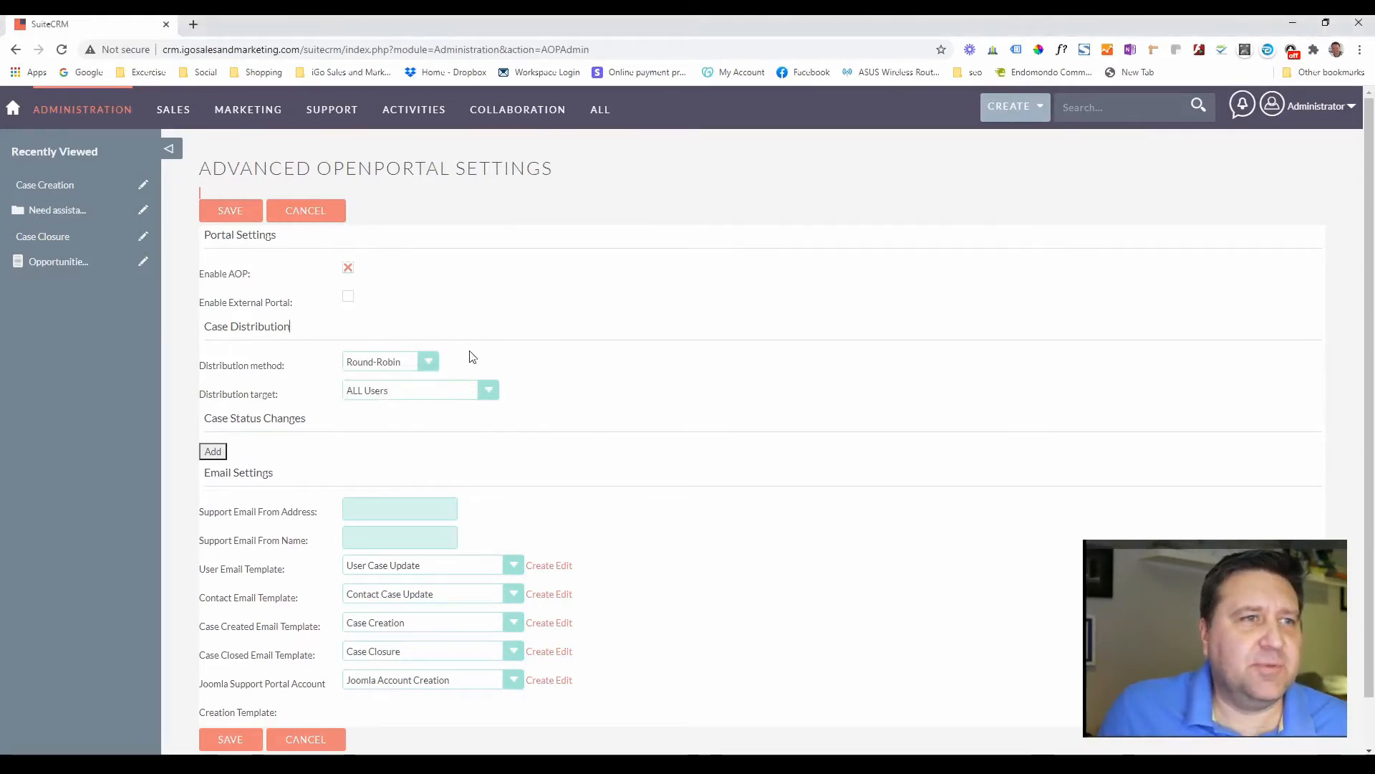
{"action": "left_click", "coordinate": [427, 363]}
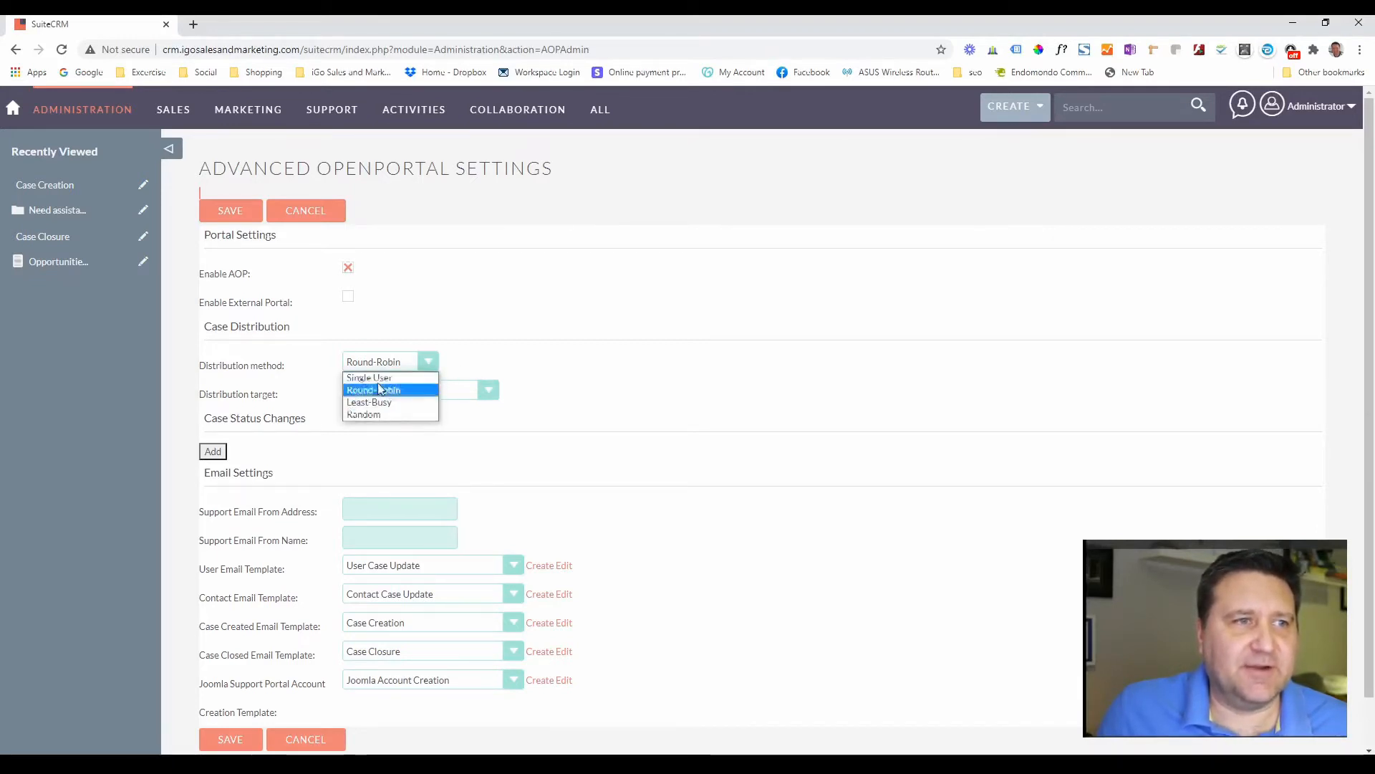
{"action": "left_click", "coordinate": [429, 363]}
{"action": "left_click", "coordinate": [430, 363]}
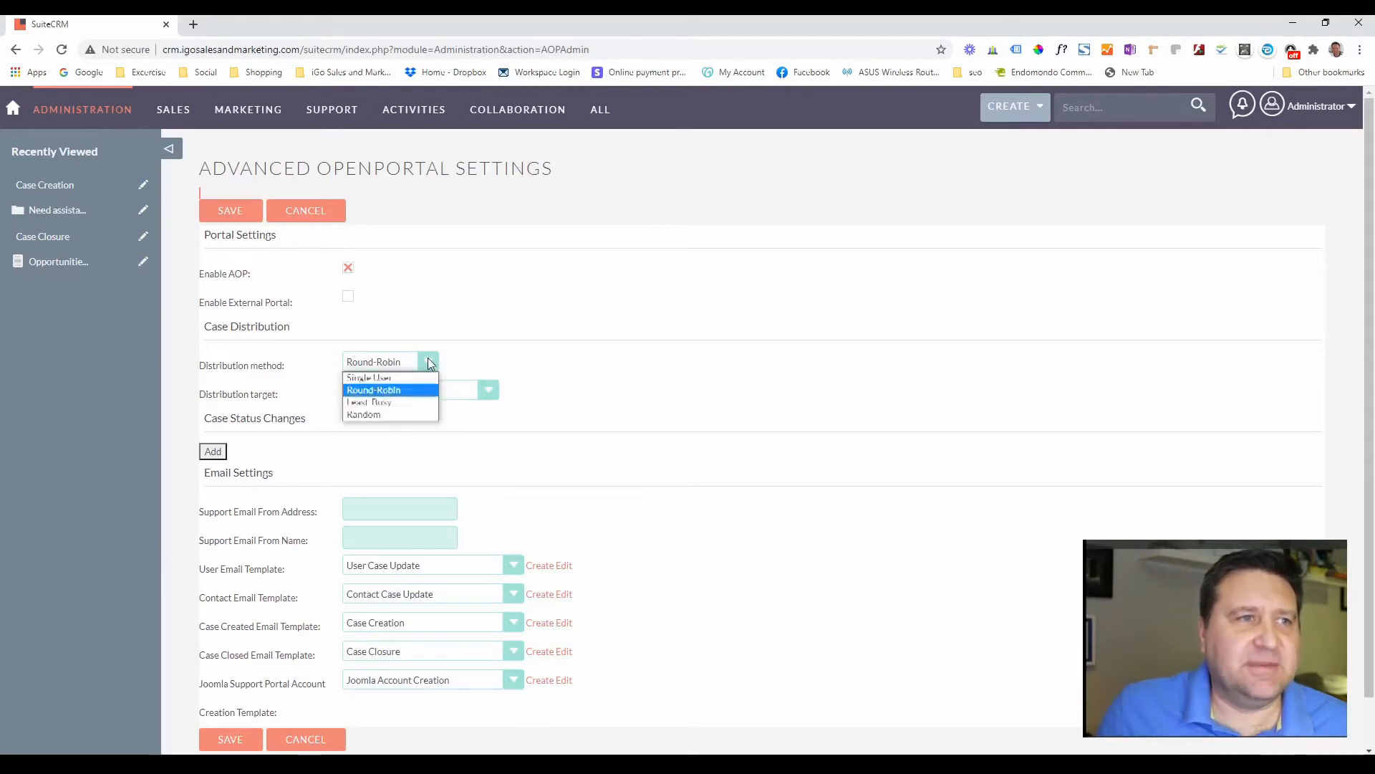
{"action": "left_click", "coordinate": [388, 377]}
{"action": "left_click", "coordinate": [416, 395]}
{"action": "type", "text": "administra"}
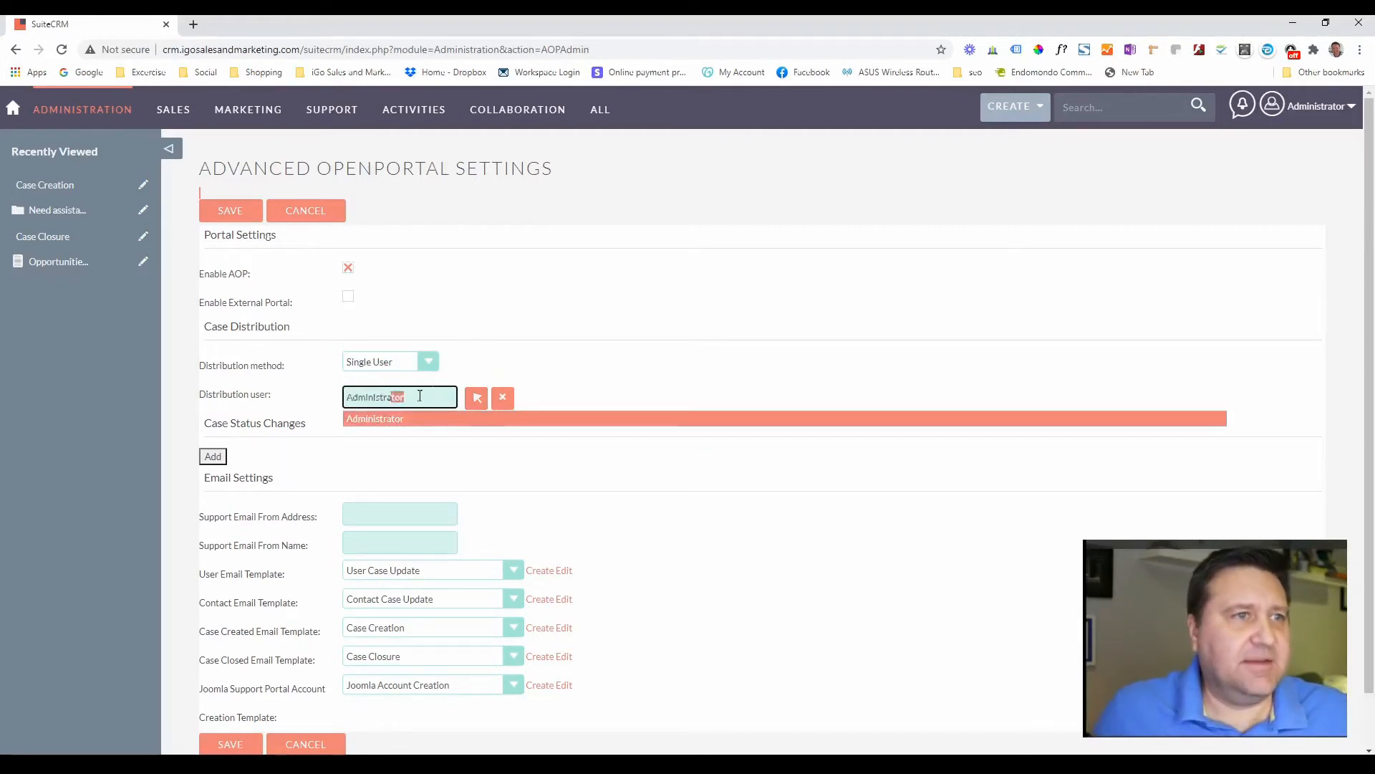
{"action": "left_click", "coordinate": [396, 417]}
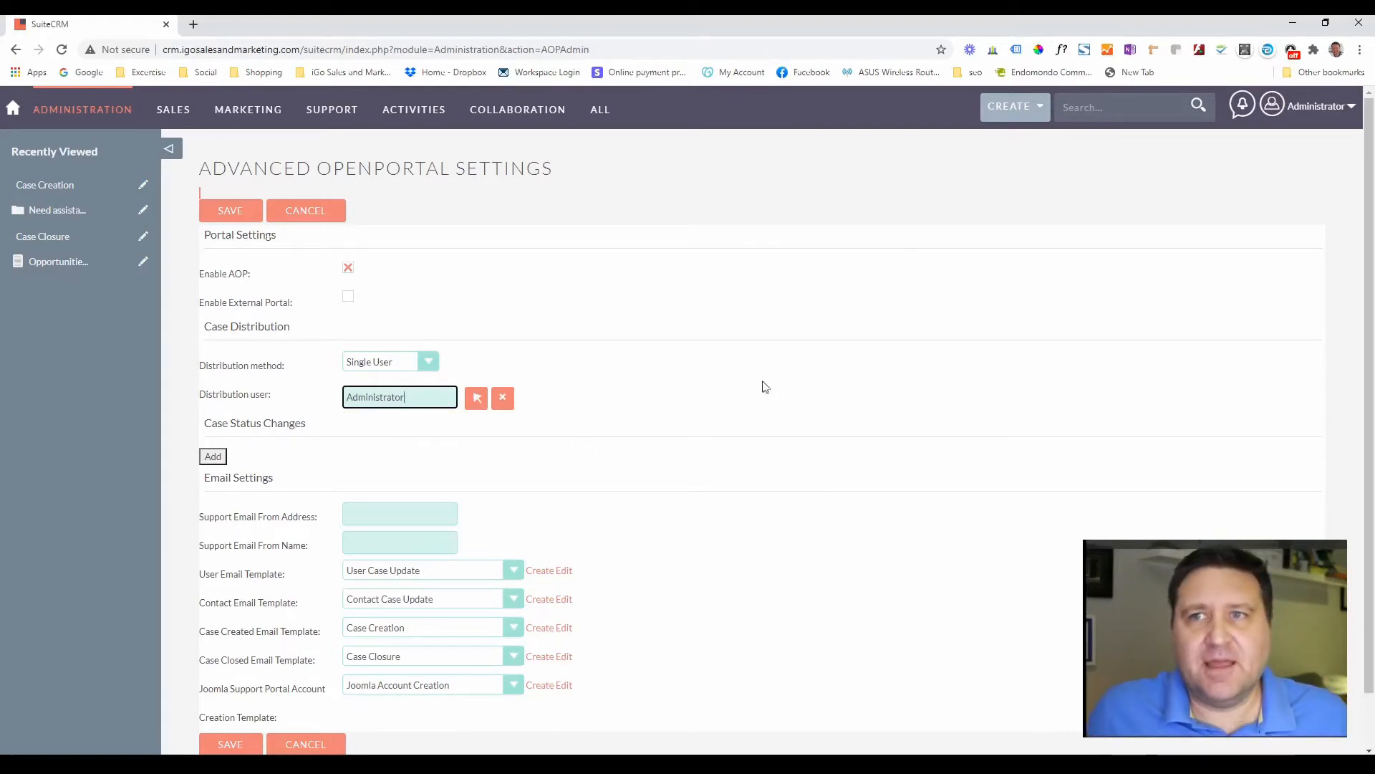
{"action": "scroll", "coordinate": [680, 389], "scroll_direction": "down", "scroll_amount": 2}
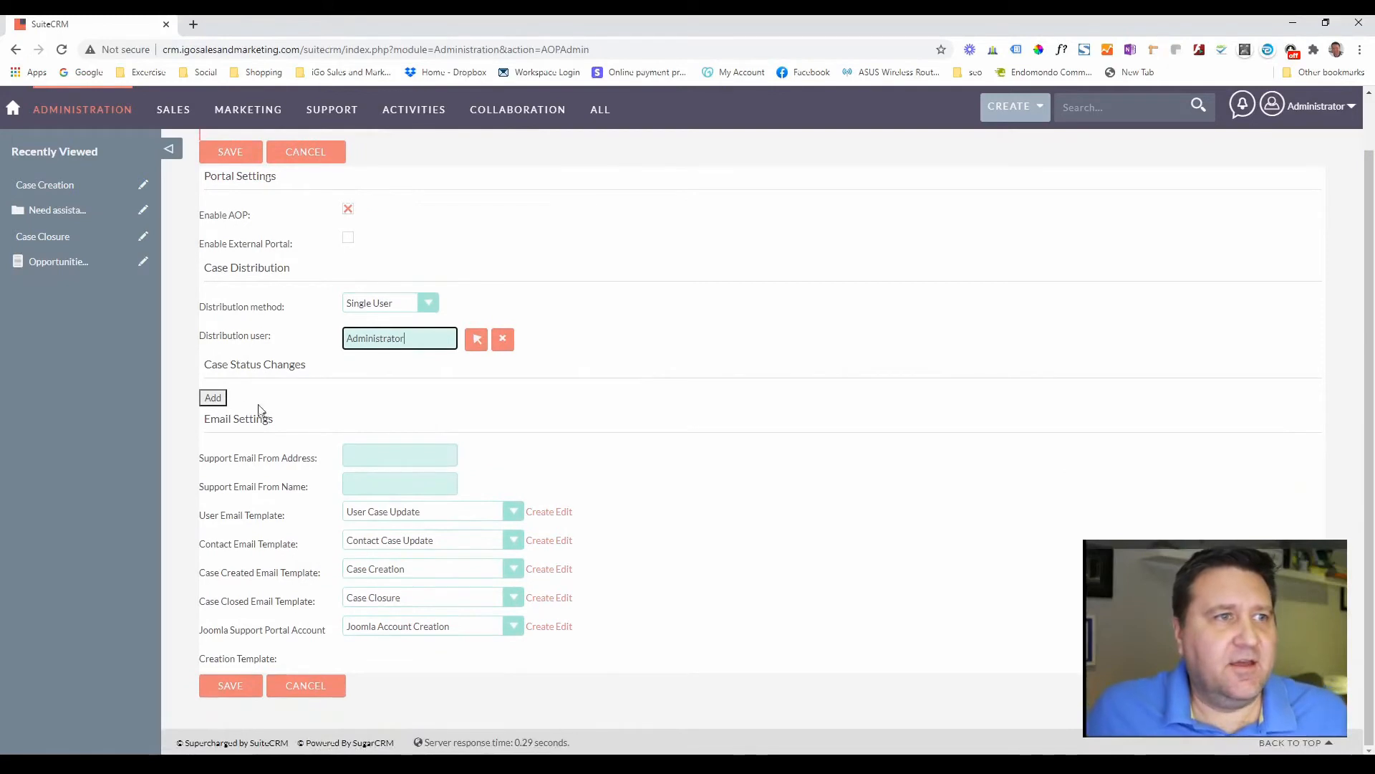
- Add a case status change rule, leaving its target status on New
{"action": "left_click", "coordinate": [211, 398]}
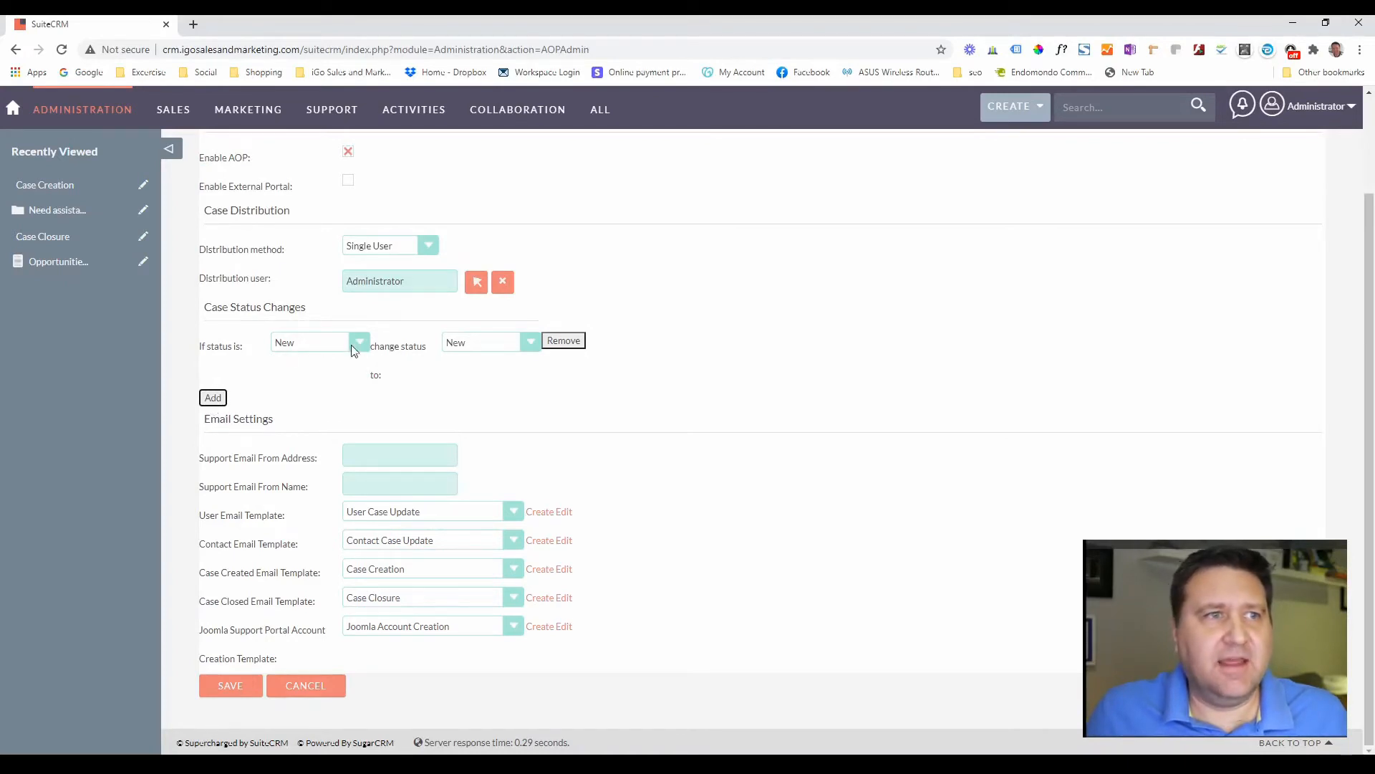
{"action": "left_click", "coordinate": [482, 345]}
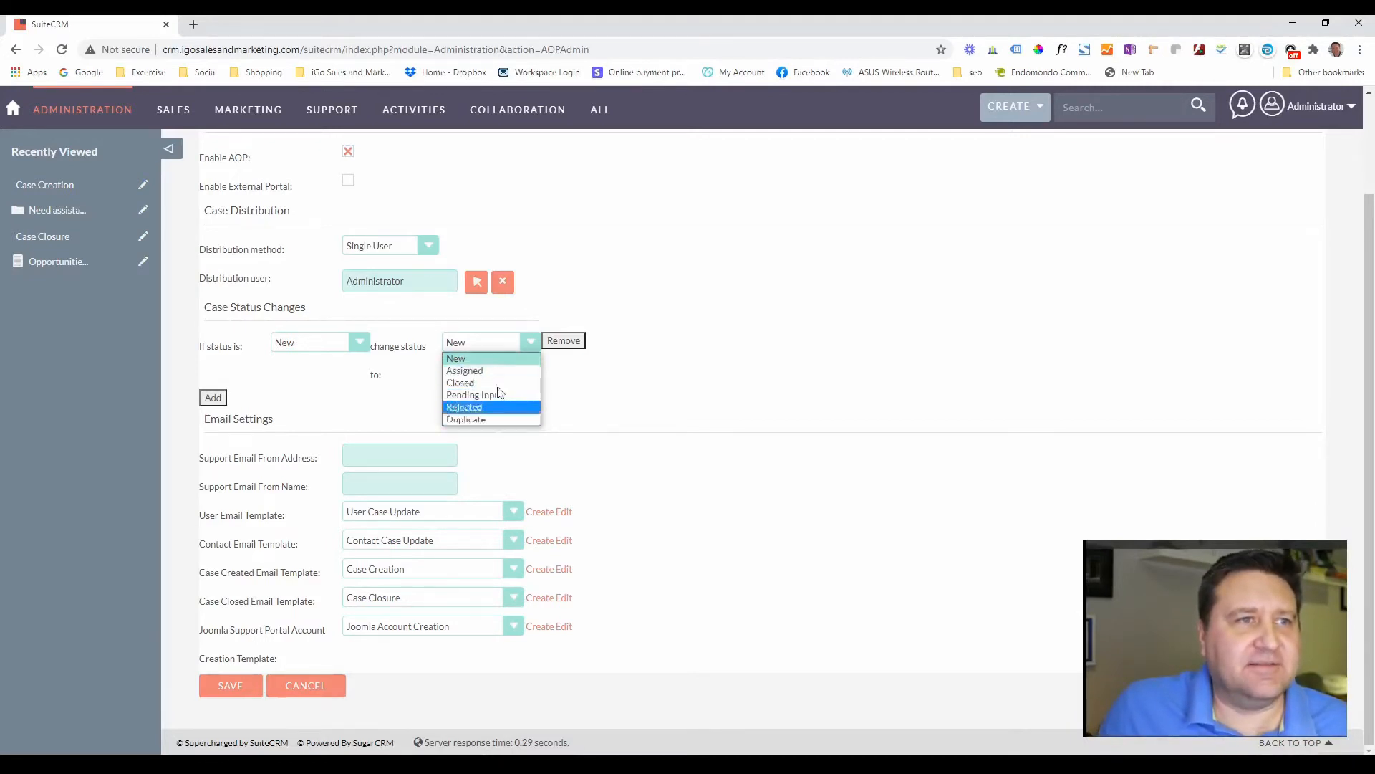
{"action": "left_click", "coordinate": [727, 410]}
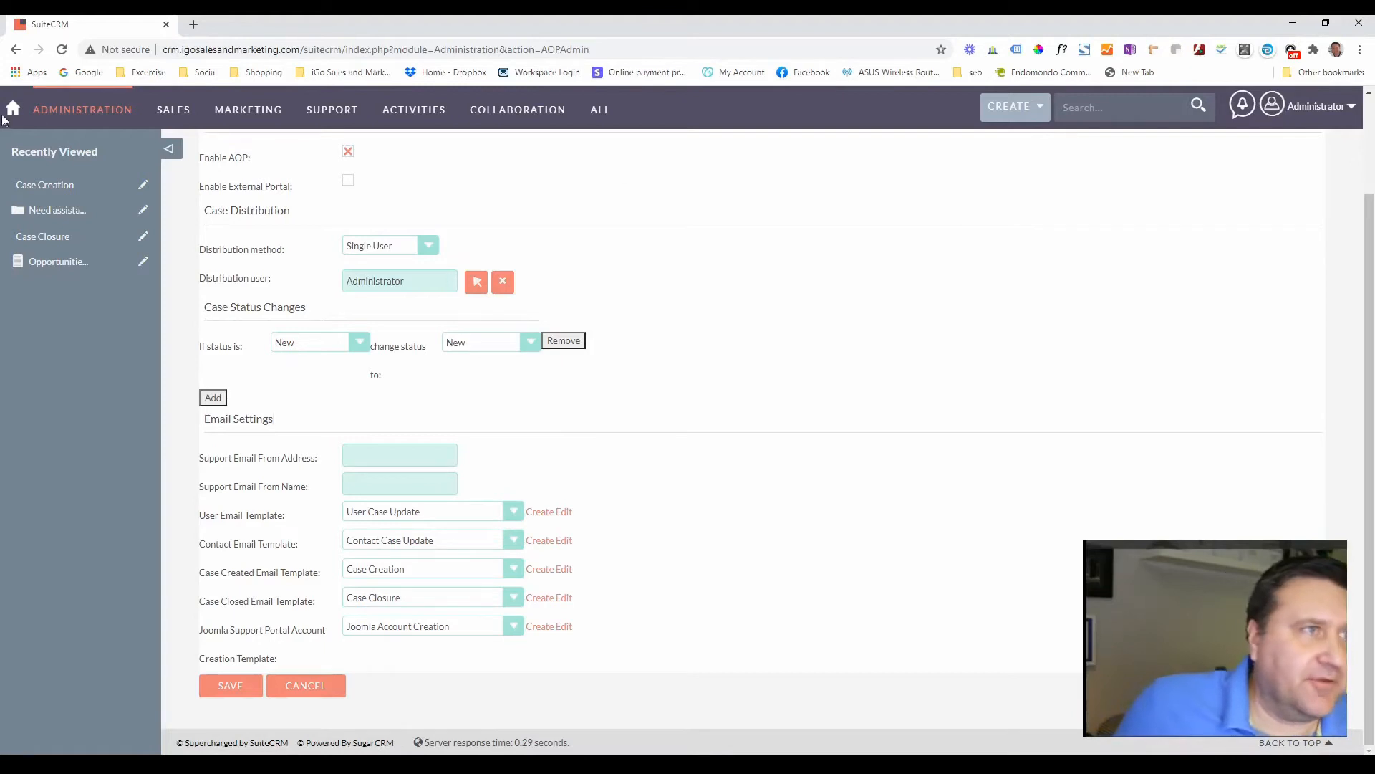
- Open Home in a new browser tab and go to its Administration page
{"action": "right_click", "coordinate": [16, 111]}
{"action": "left_click", "coordinate": [43, 114]}
{"action": "left_click", "coordinate": [291, 21]}
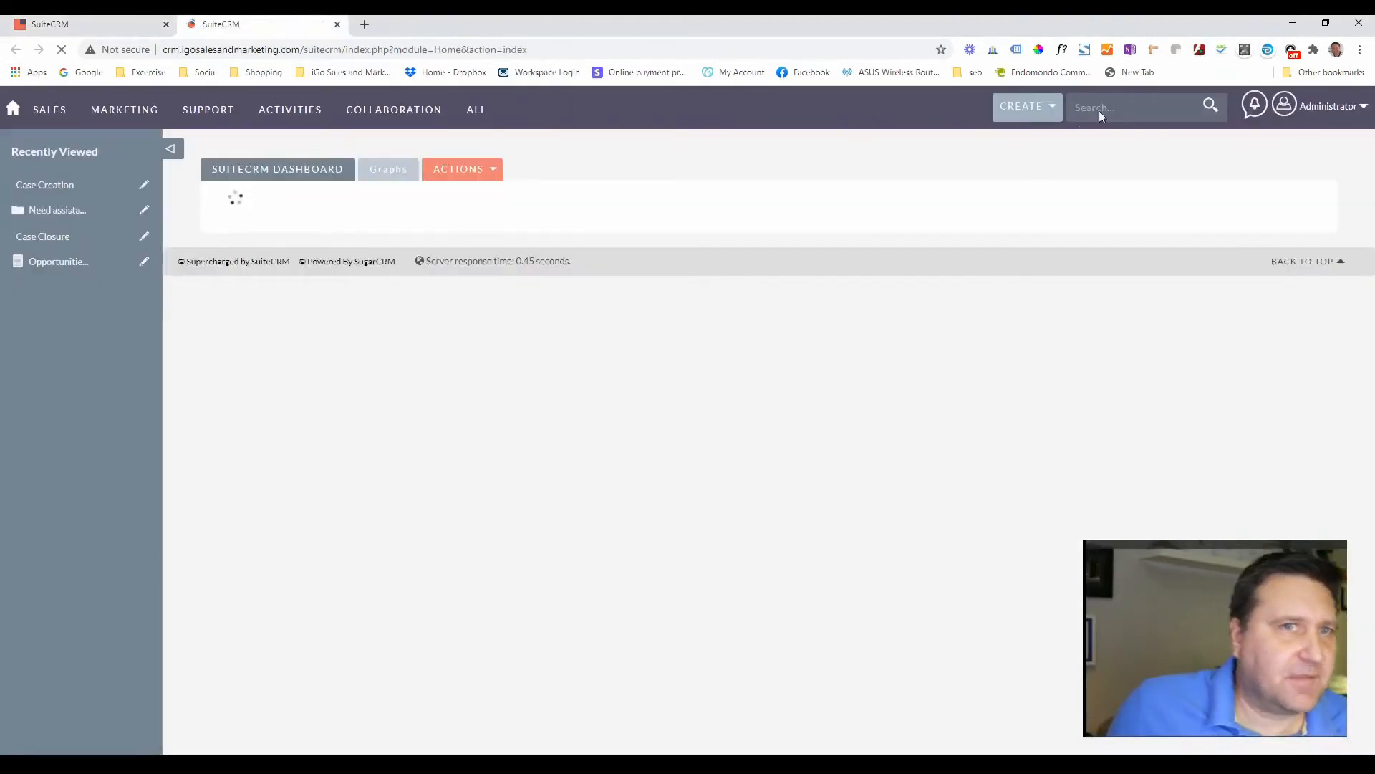
{"action": "mouse_move", "coordinate": [1333, 123]}
{"action": "left_click", "coordinate": [1274, 182]}
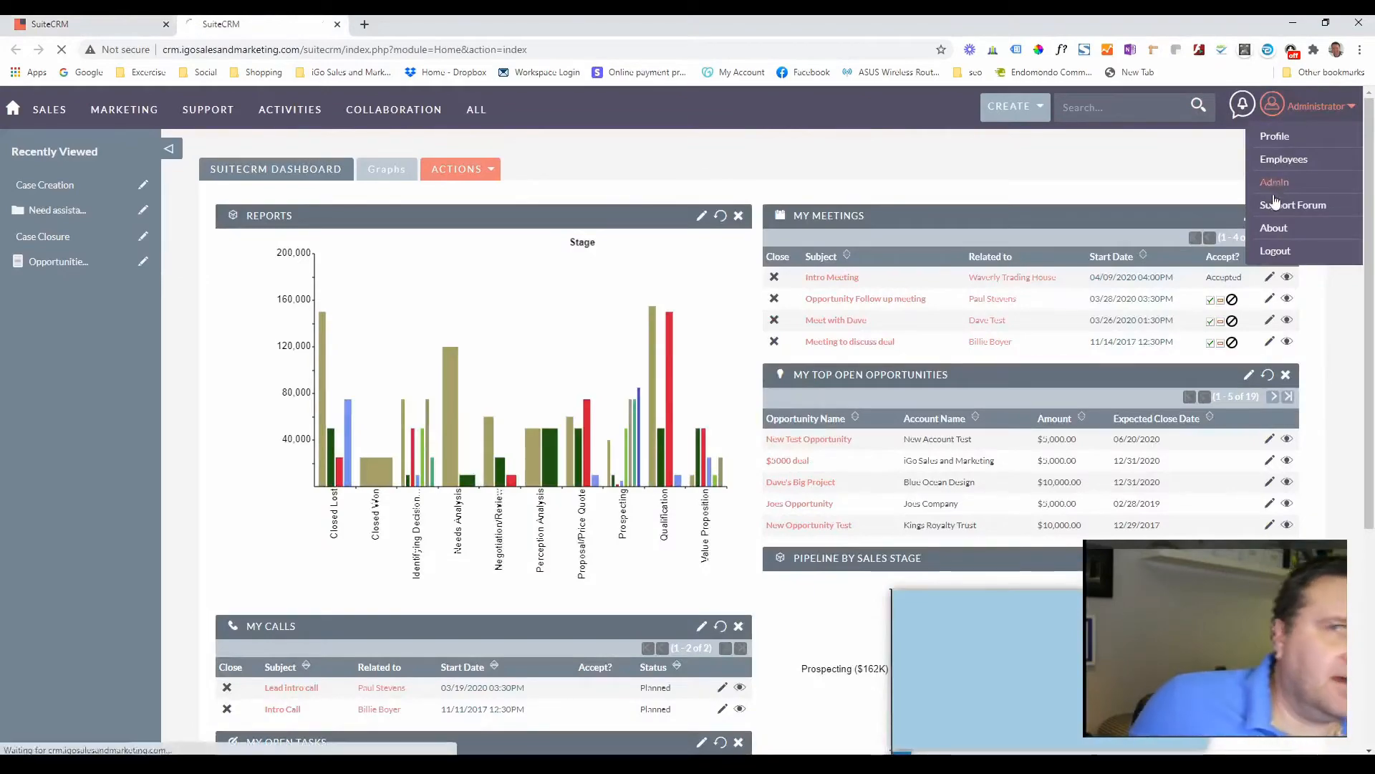
- Open the Dropdown Editor from Administration and show it in the second tab
{"action": "scroll", "coordinate": [294, 472], "scroll_direction": "down", "scroll_amount": 6}
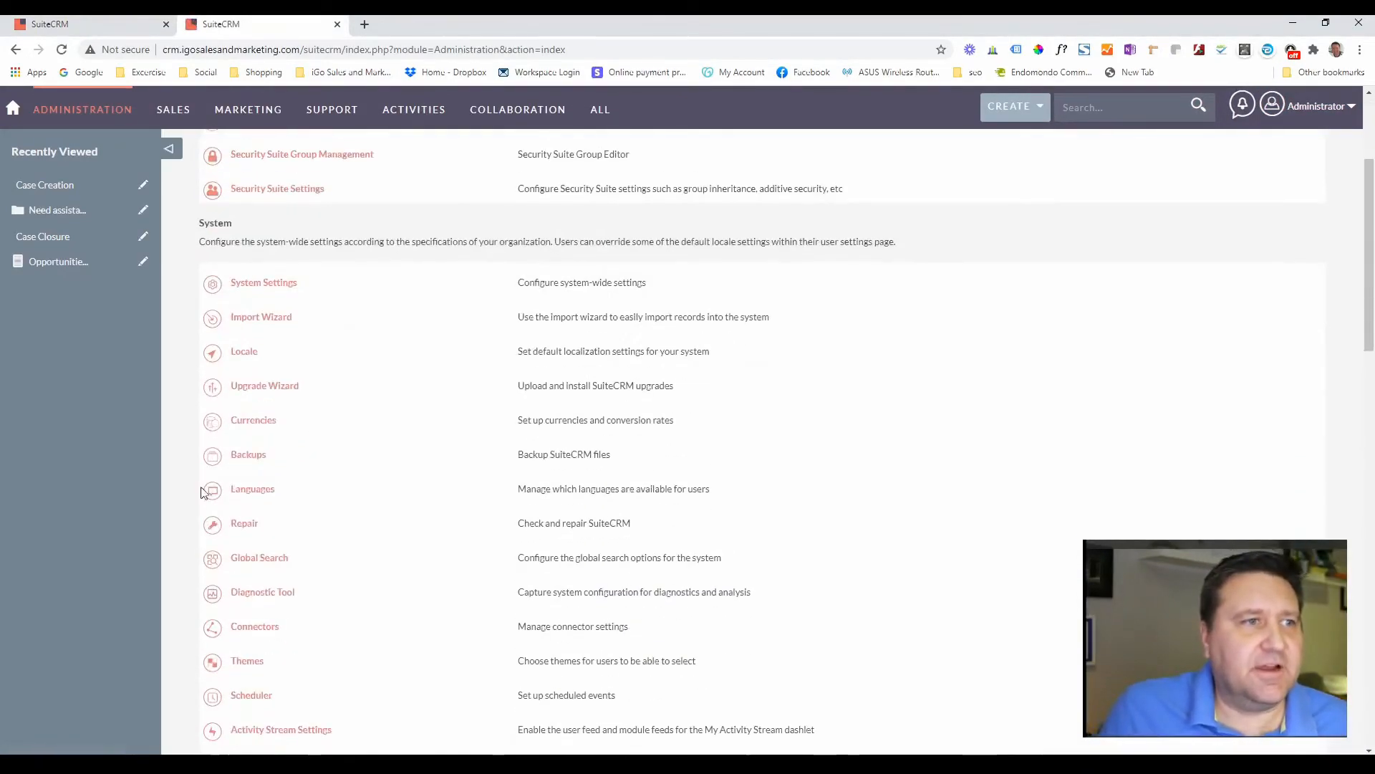
{"action": "scroll", "coordinate": [308, 494], "scroll_direction": "down", "scroll_amount": 7}
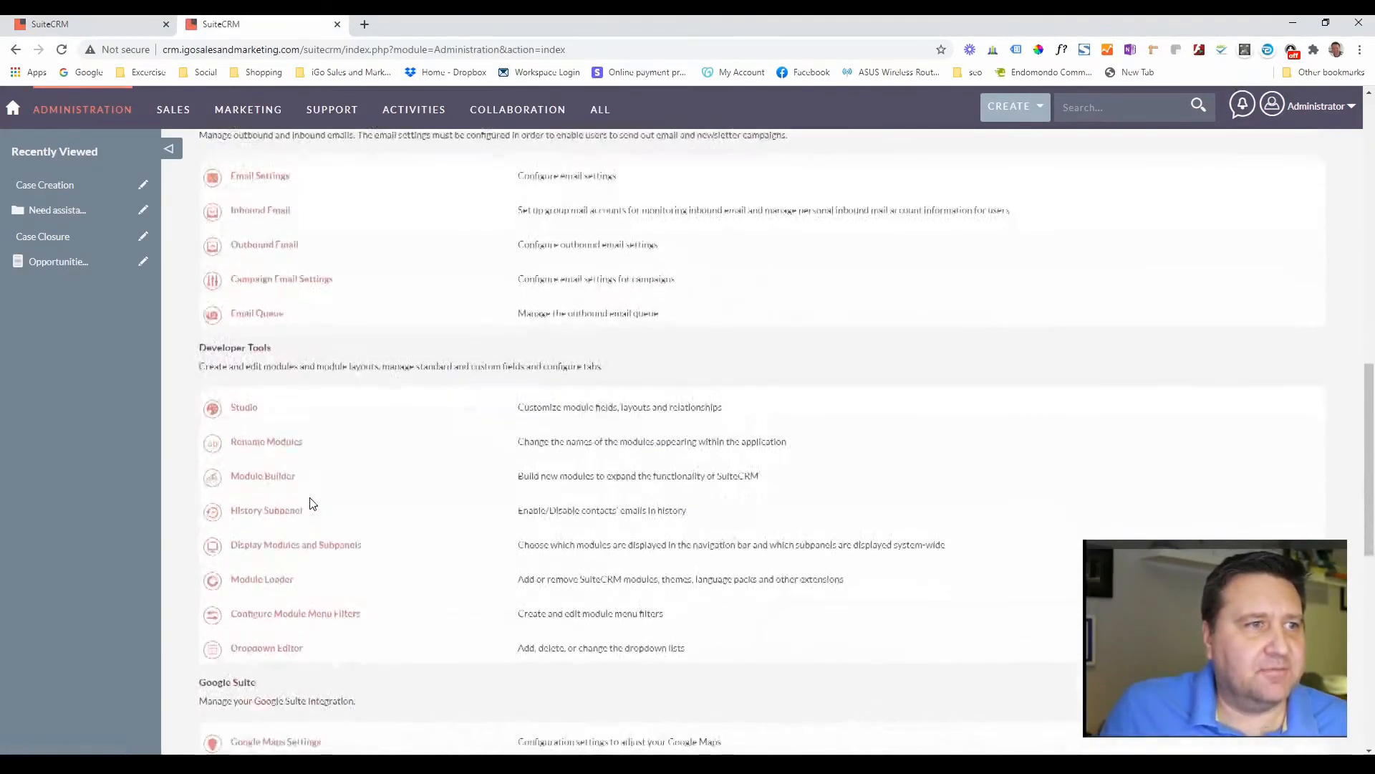
{"action": "scroll", "coordinate": [290, 458], "scroll_direction": "down", "scroll_amount": 5}
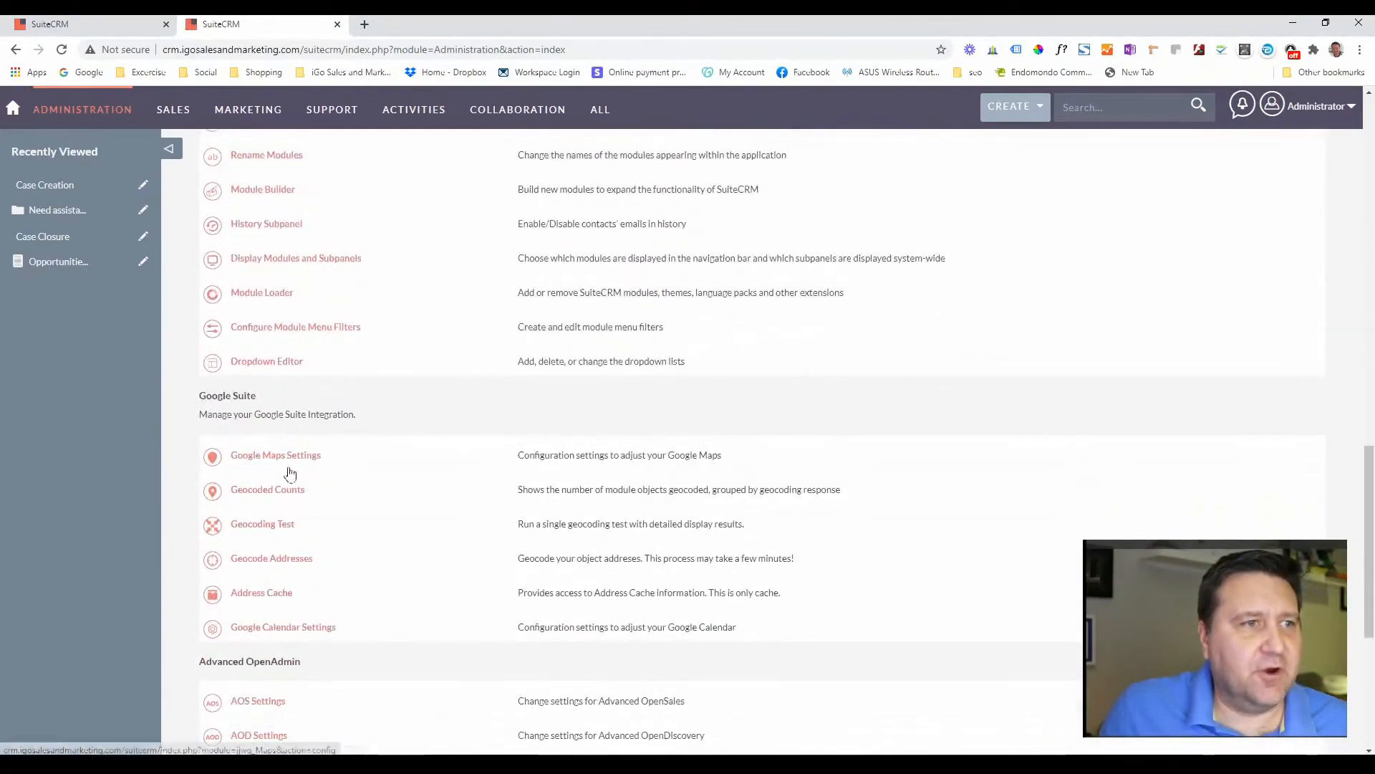
{"action": "scroll", "coordinate": [294, 474], "scroll_direction": "up", "scroll_amount": 5}
{"action": "scroll", "coordinate": [295, 470], "scroll_direction": "up", "scroll_amount": 3}
{"action": "scroll", "coordinate": [295, 467], "scroll_direction": "down", "scroll_amount": 4}
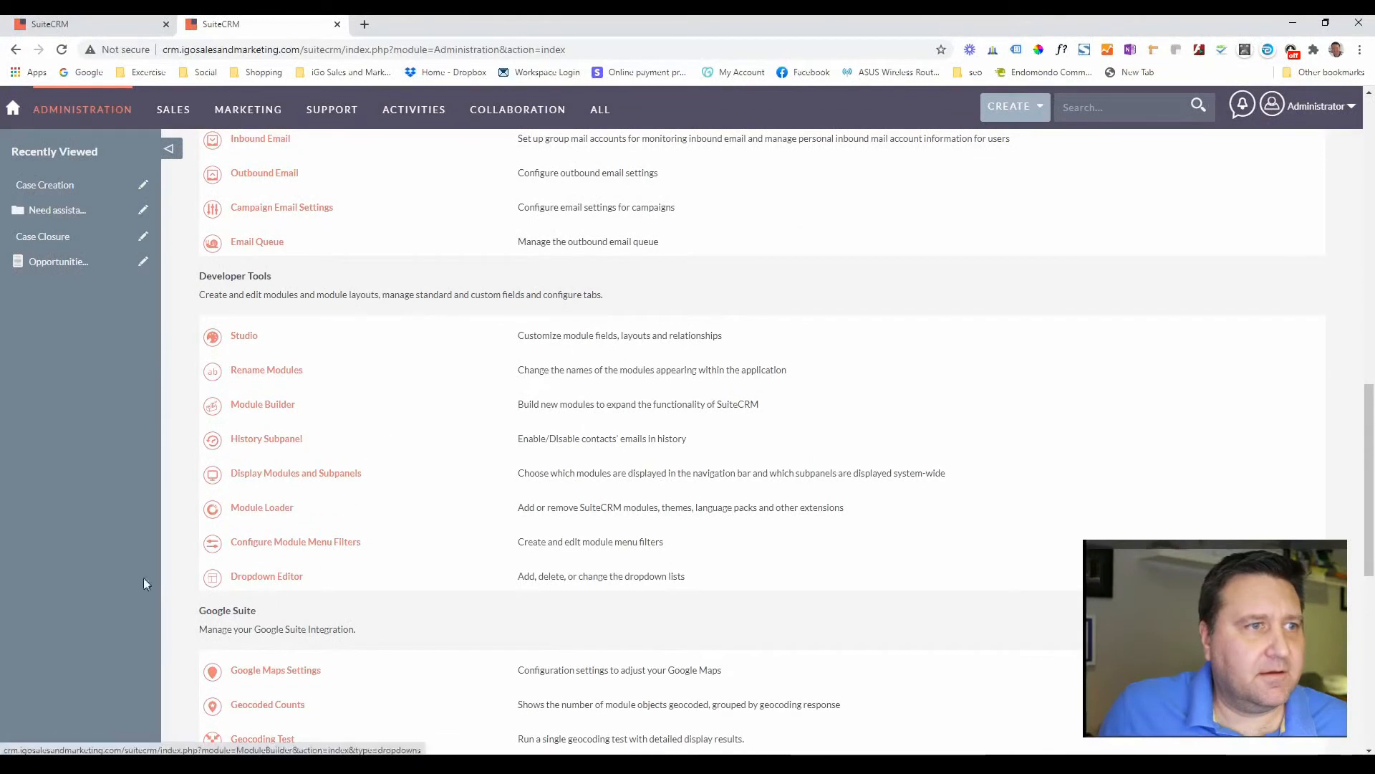
{"action": "left_click", "coordinate": [254, 579]}
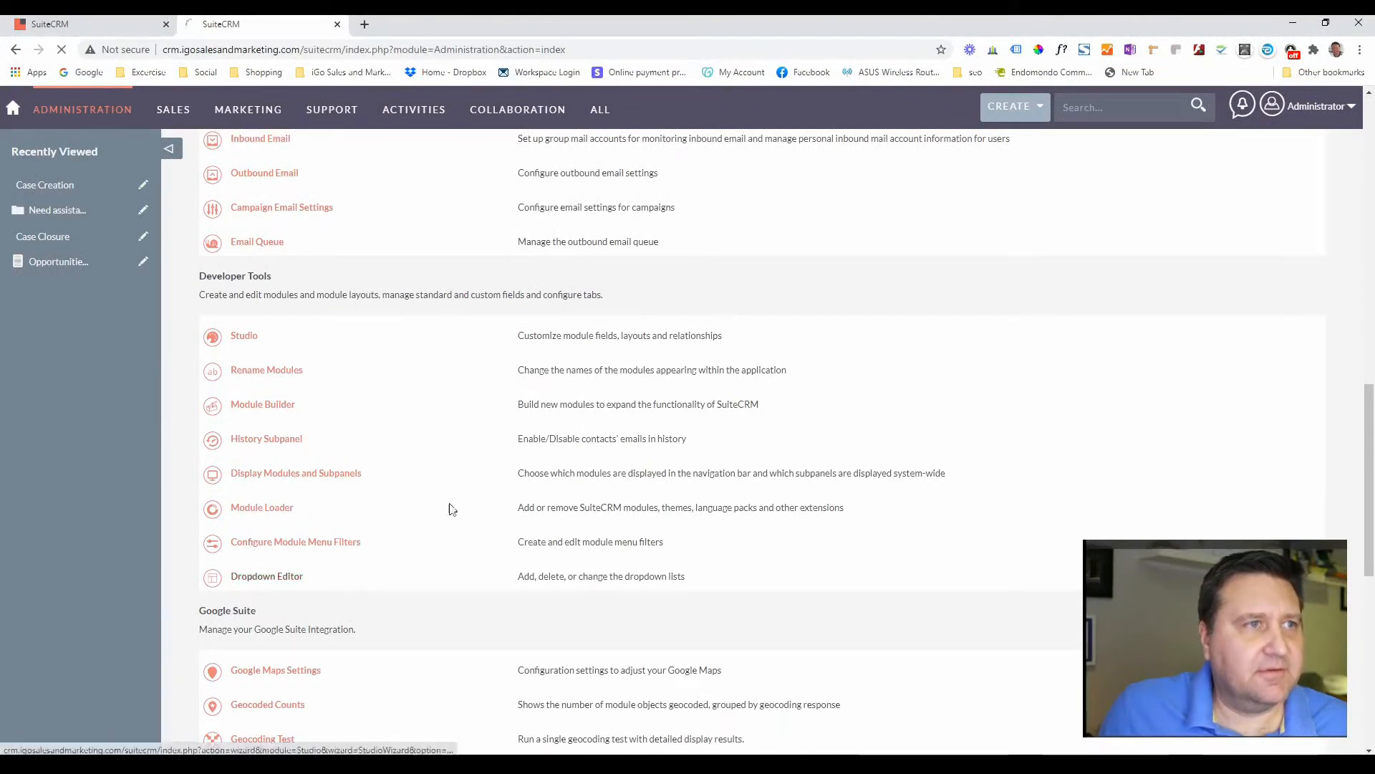
{"action": "left_click", "coordinate": [84, 22]}
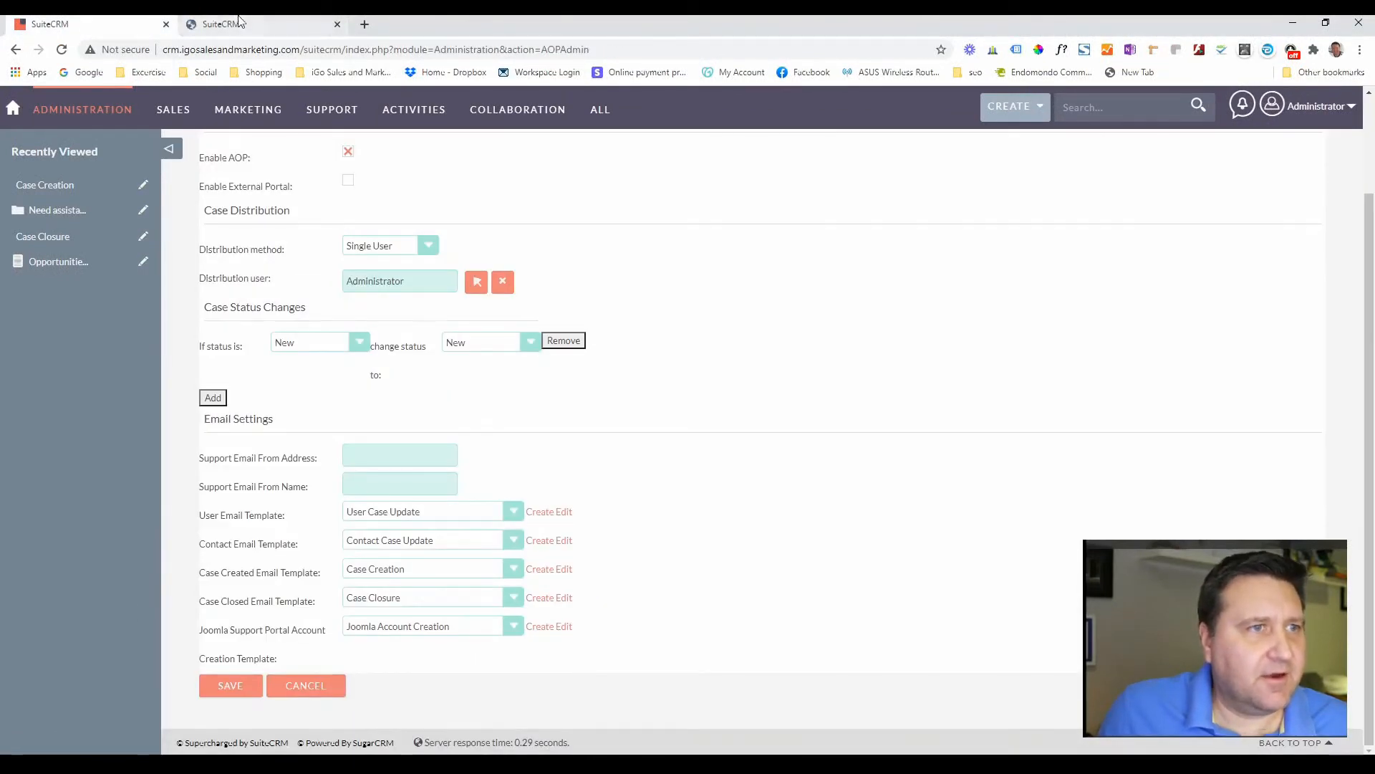
{"action": "left_click", "coordinate": [239, 21]}
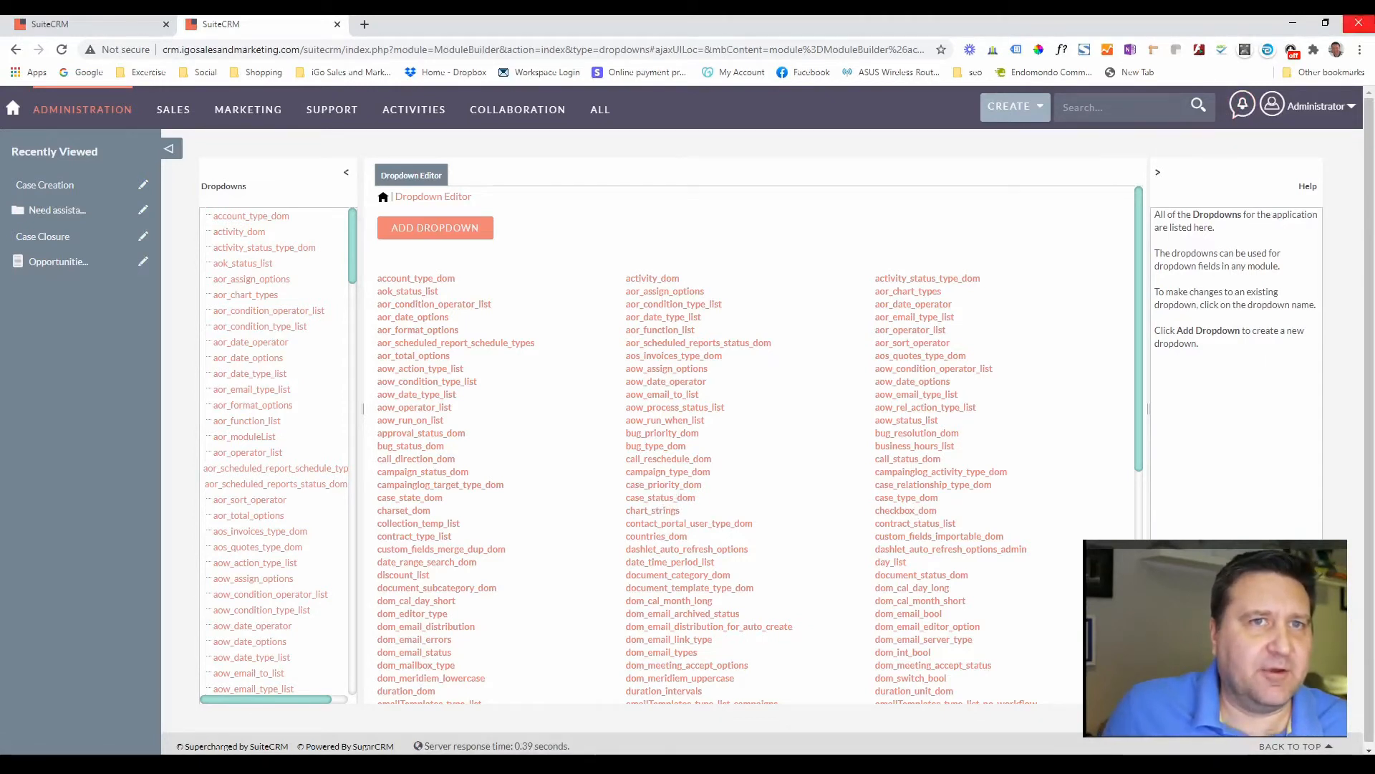
- Edit the case_status_dom list and enter a new item name and display label
{"action": "left_click", "coordinate": [661, 498]}
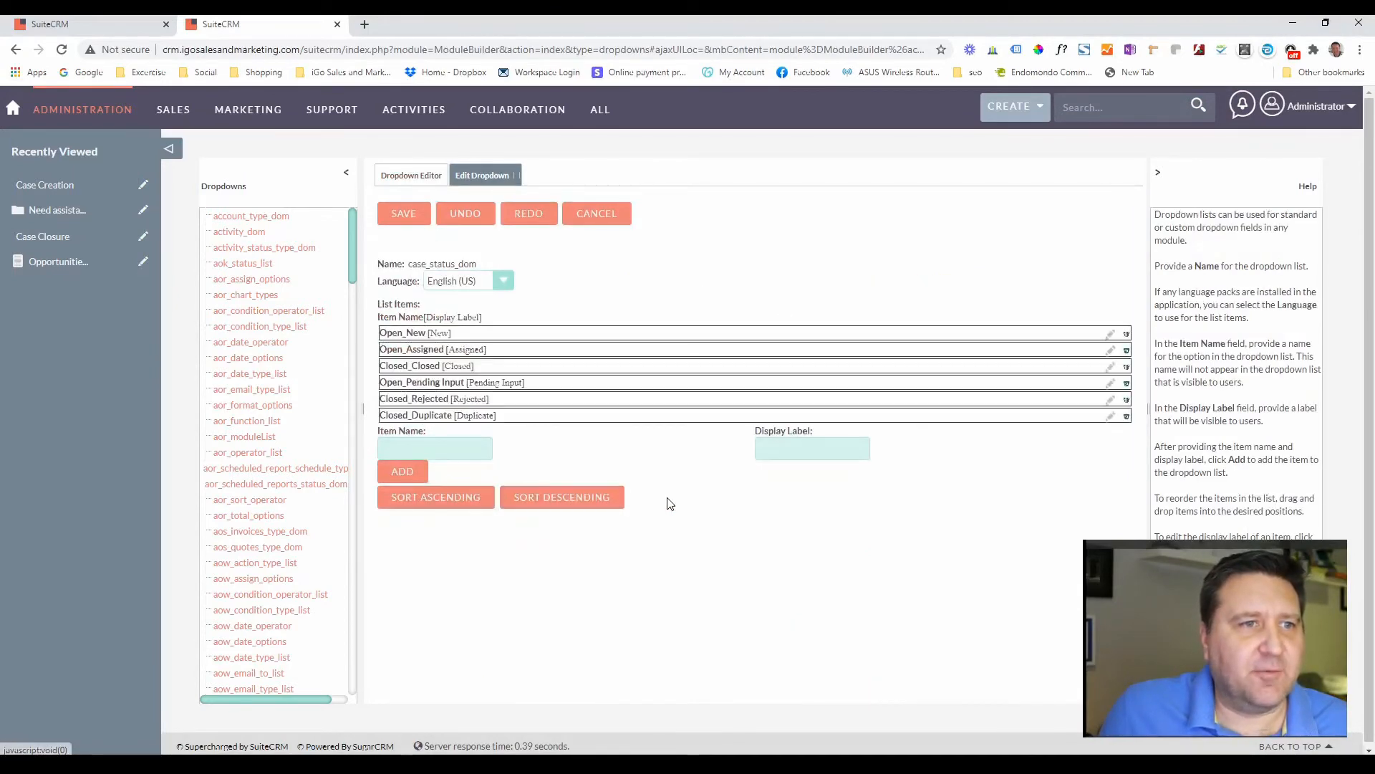
{"action": "left_click", "coordinate": [423, 443]}
{"action": "type", "text": "Response"}
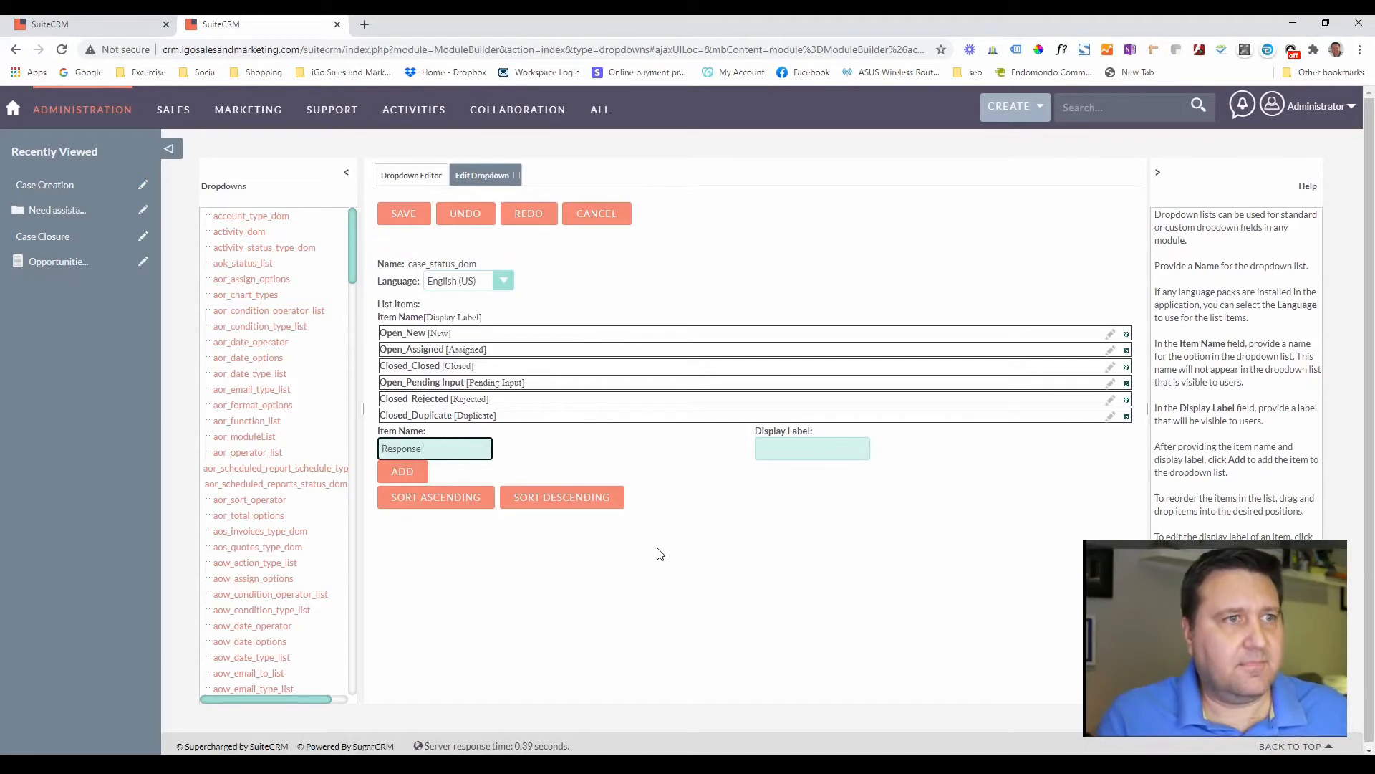
{"action": "type", "text": " Reciev"}
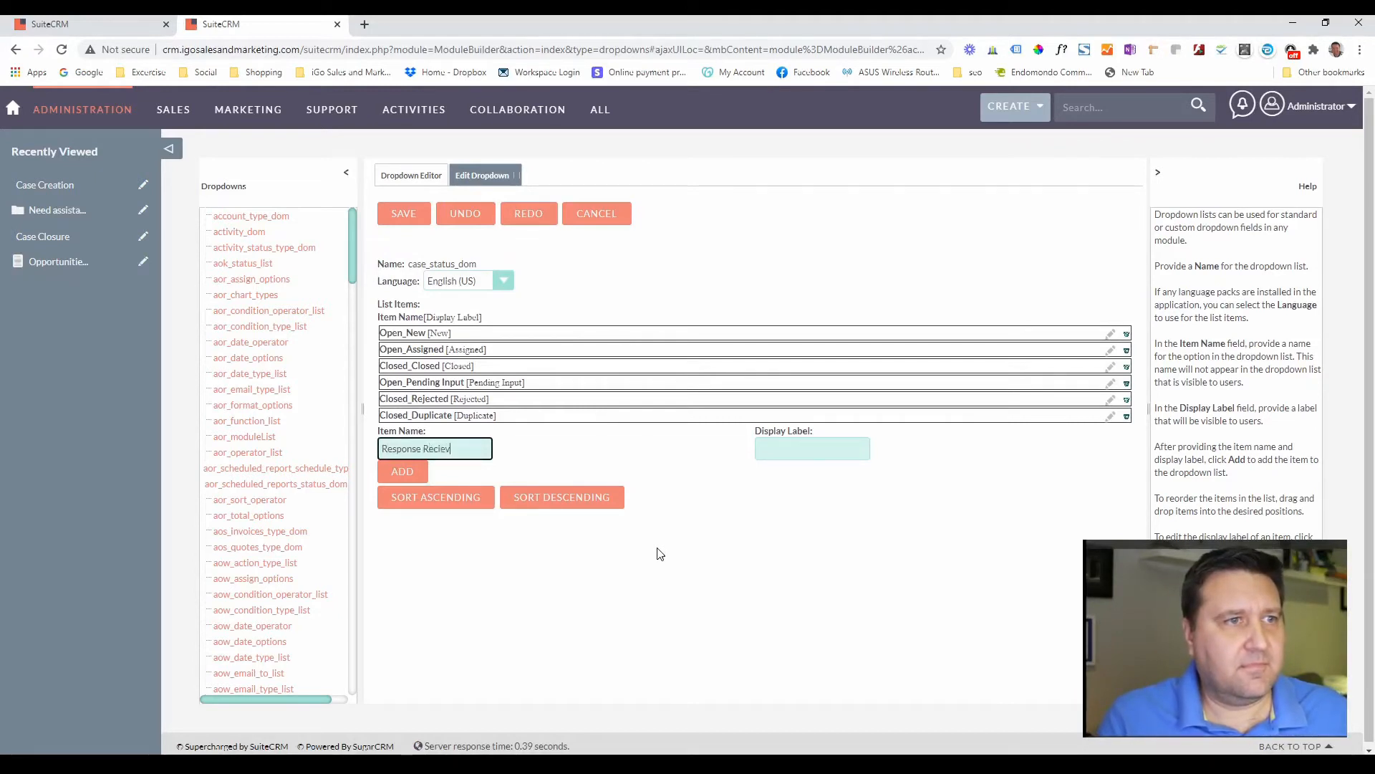
{"action": "type", "text": "ed"}
{"action": "key", "text": "Tab"}
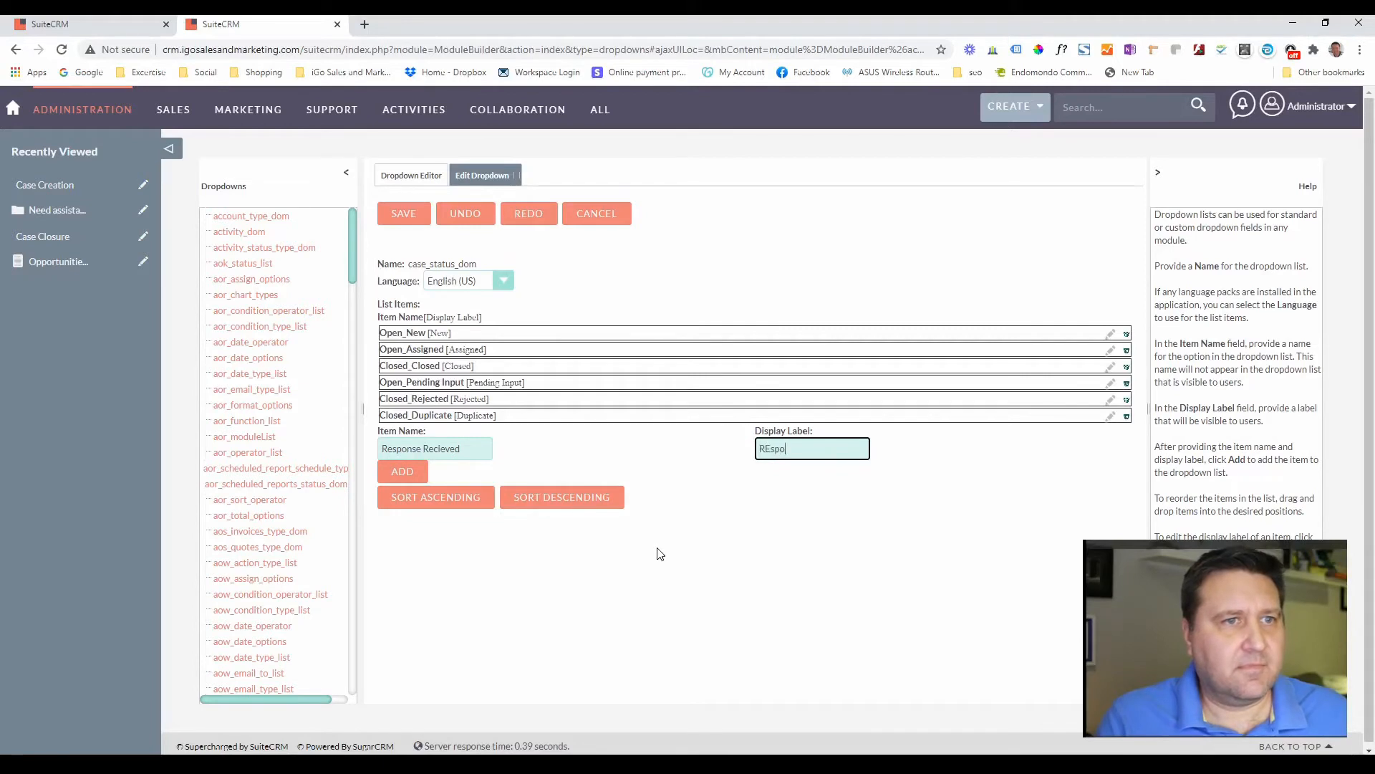
{"action": "type", "text": "Response Recie"}
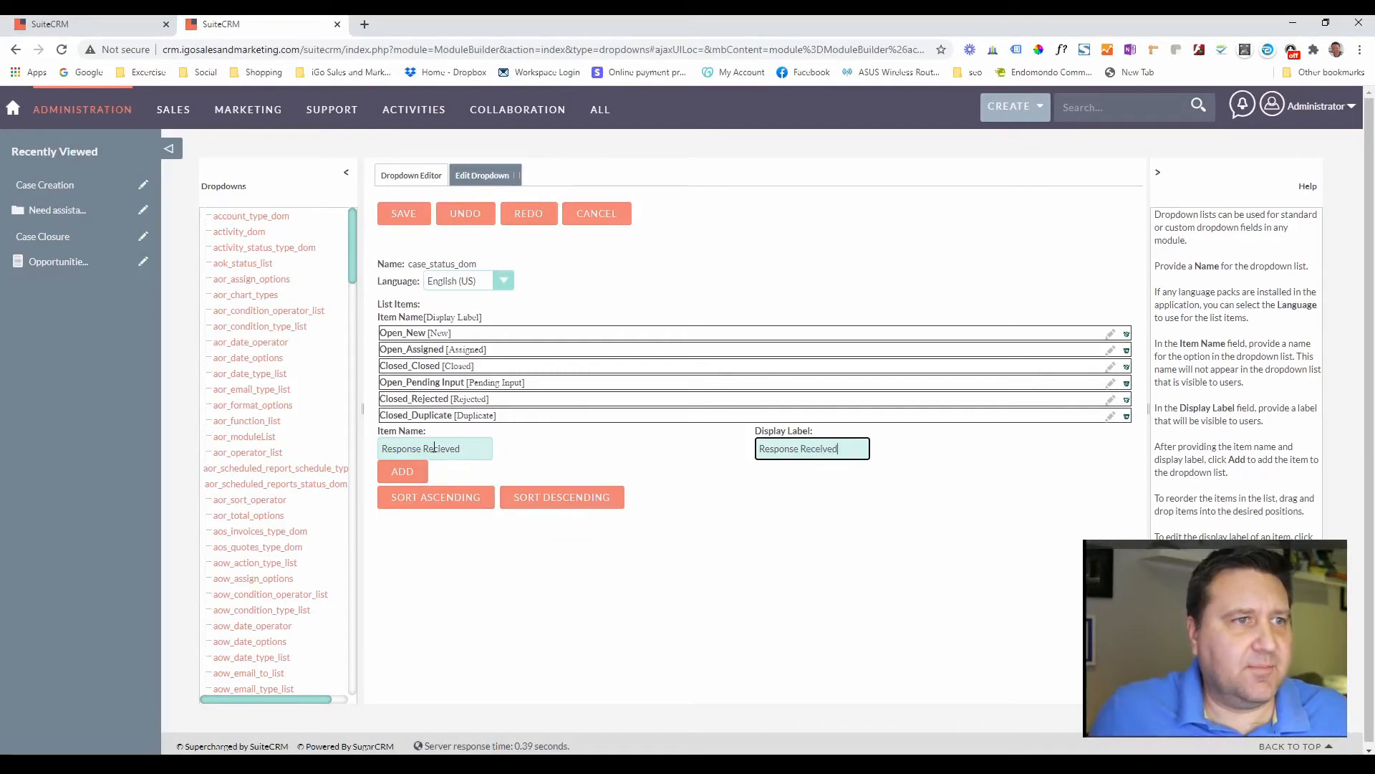
- Correct the item name to Response_Received, add the option and save case_status_dom
{"action": "left_click", "coordinate": [422, 450]}
{"action": "key", "text": "Delete"}
{"action": "type", "text": "_"}
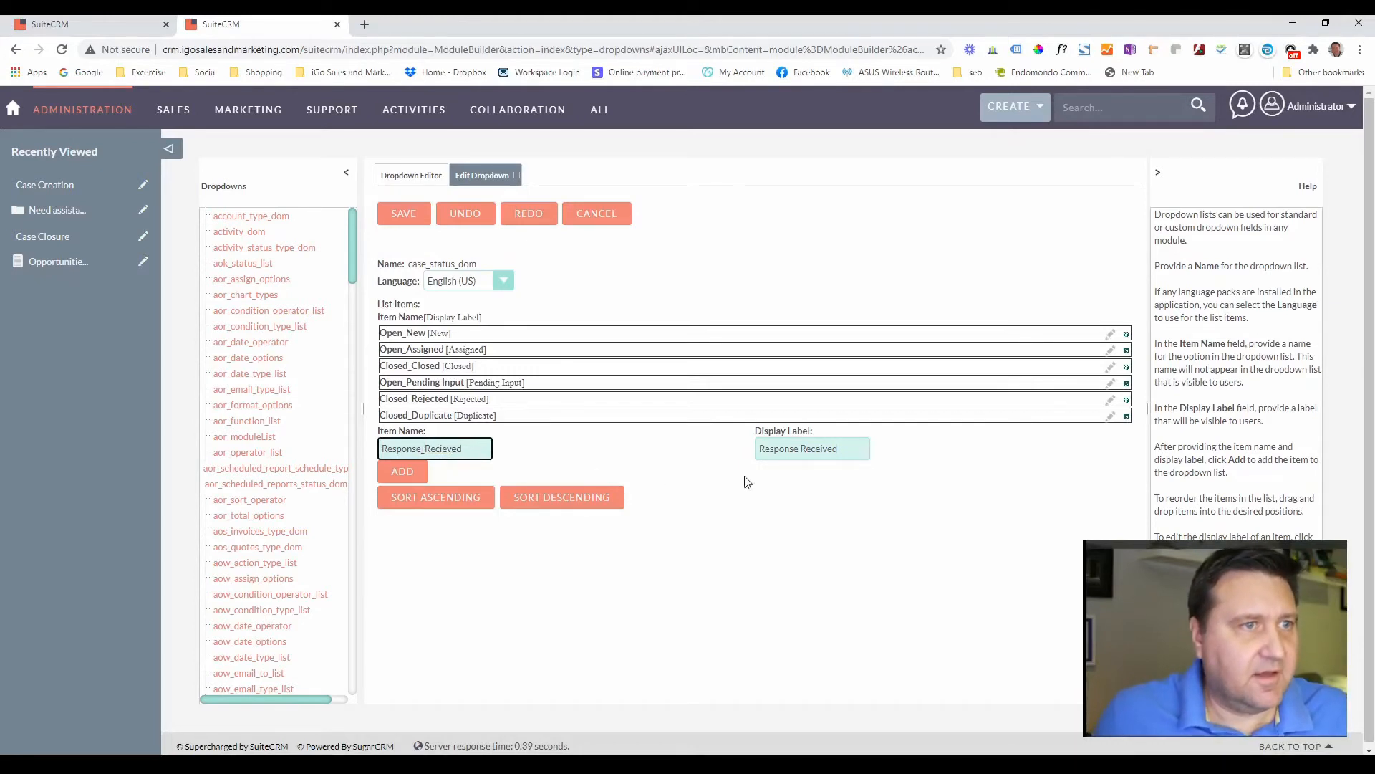
{"action": "key", "text": "Delete"}
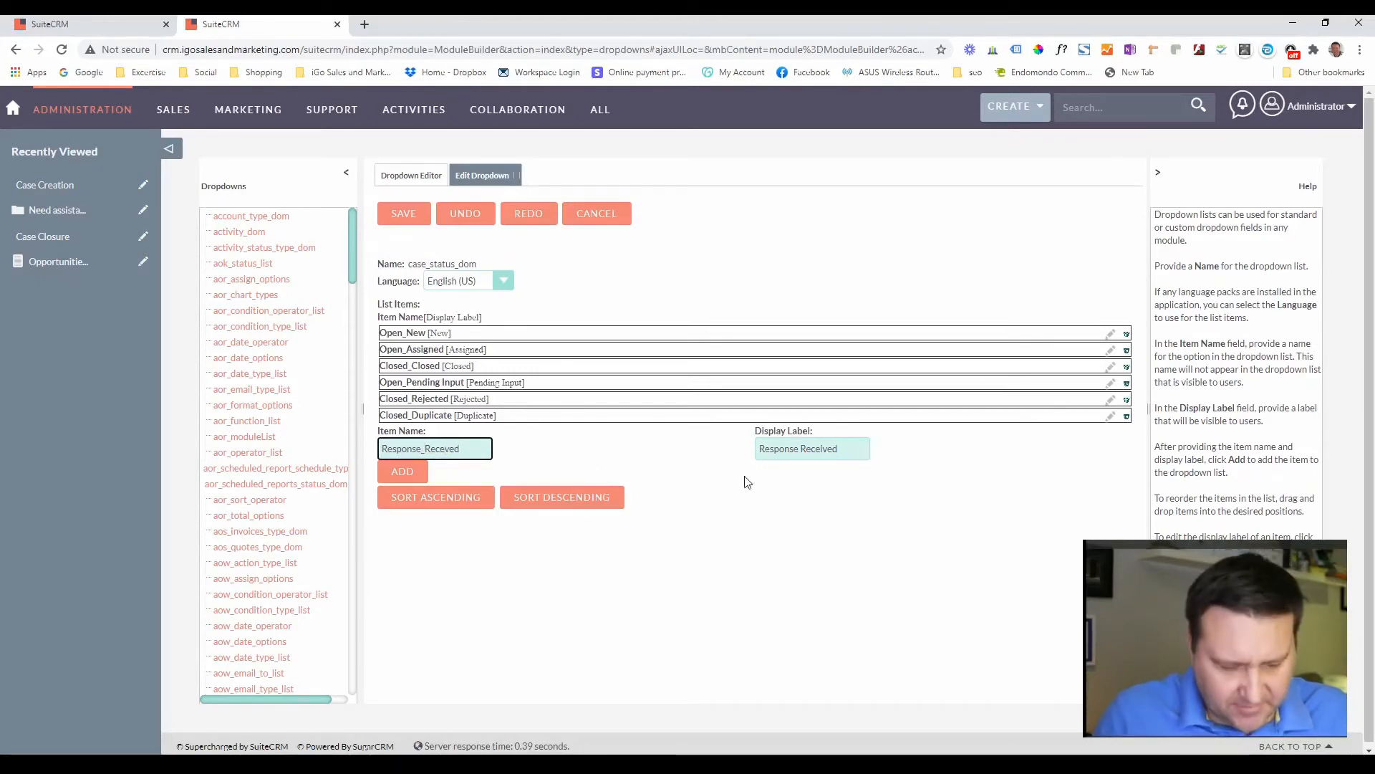
{"action": "type", "text": "i"}
{"action": "left_click", "coordinate": [643, 455]}
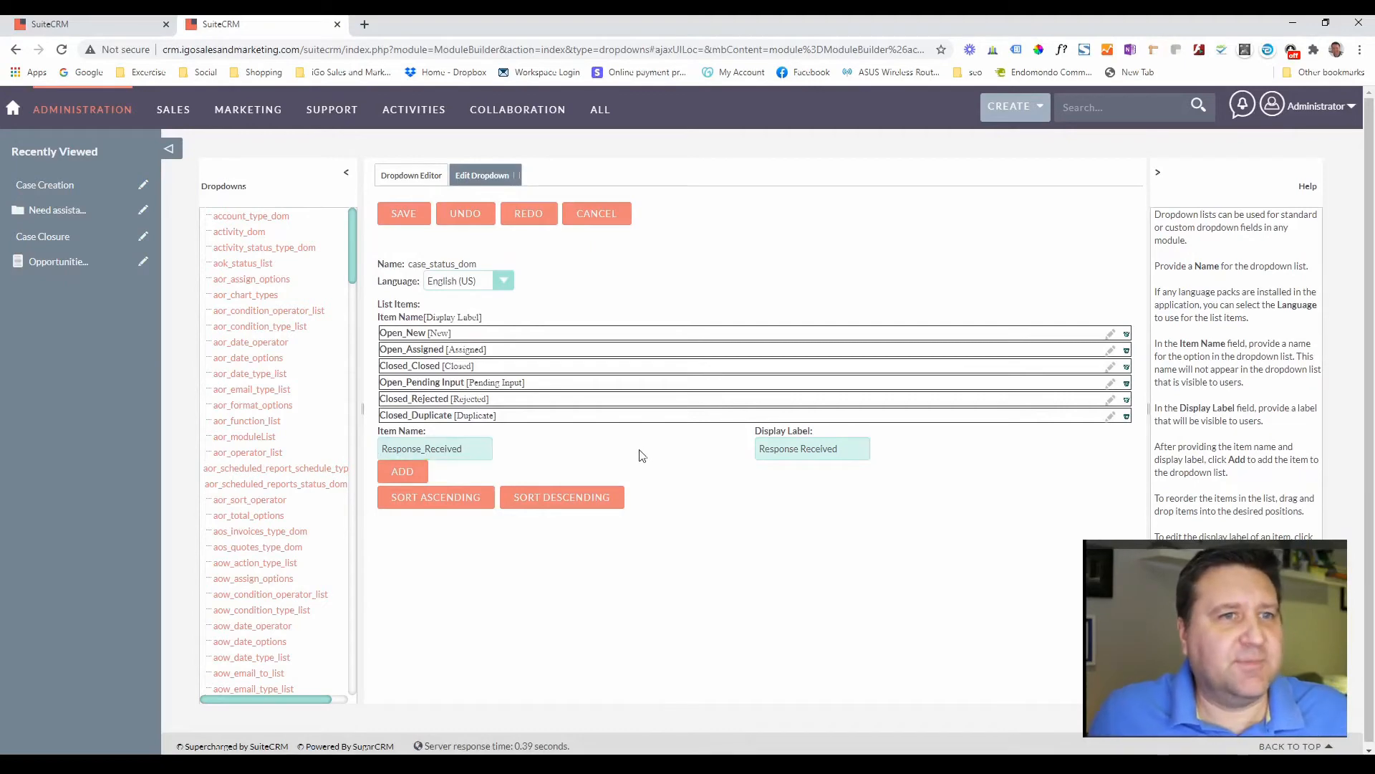
{"action": "left_click", "coordinate": [403, 469]}
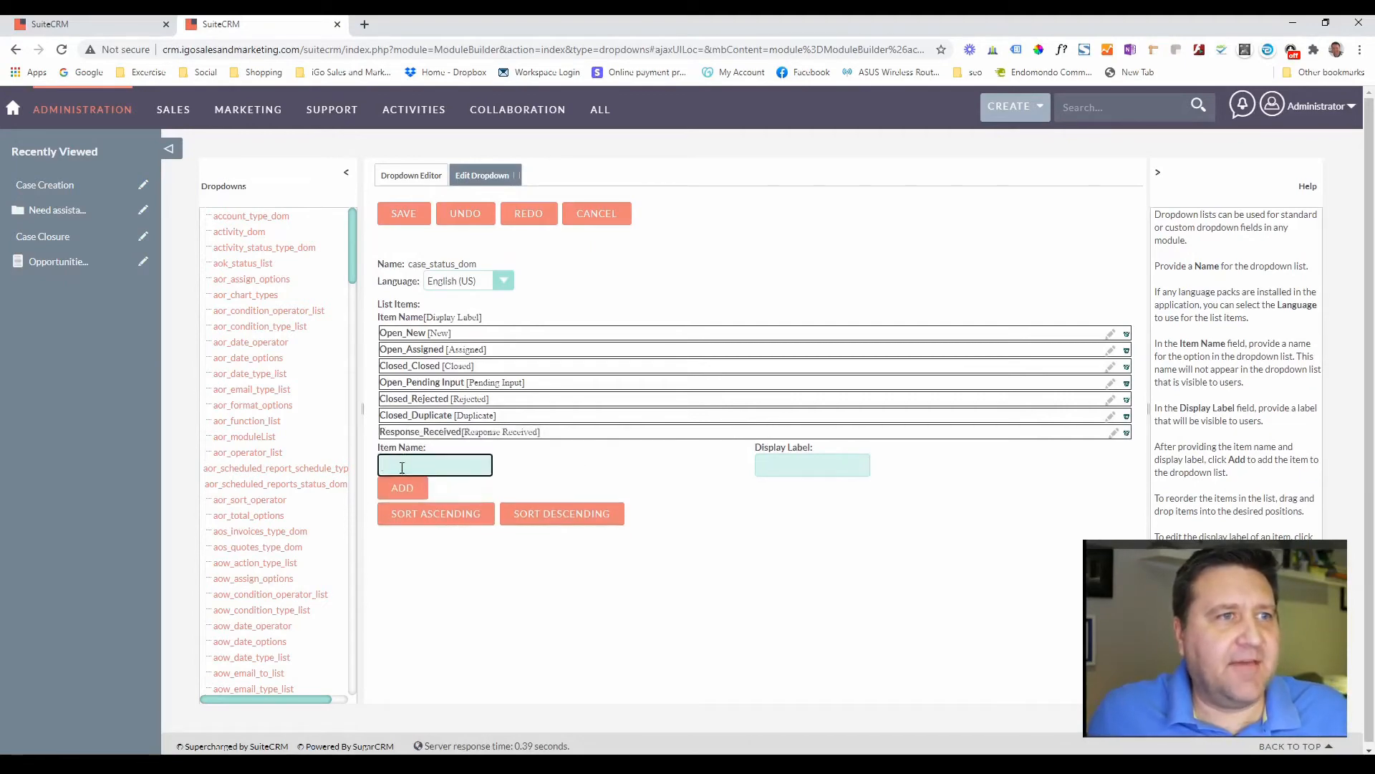
{"action": "left_click", "coordinate": [404, 214]}
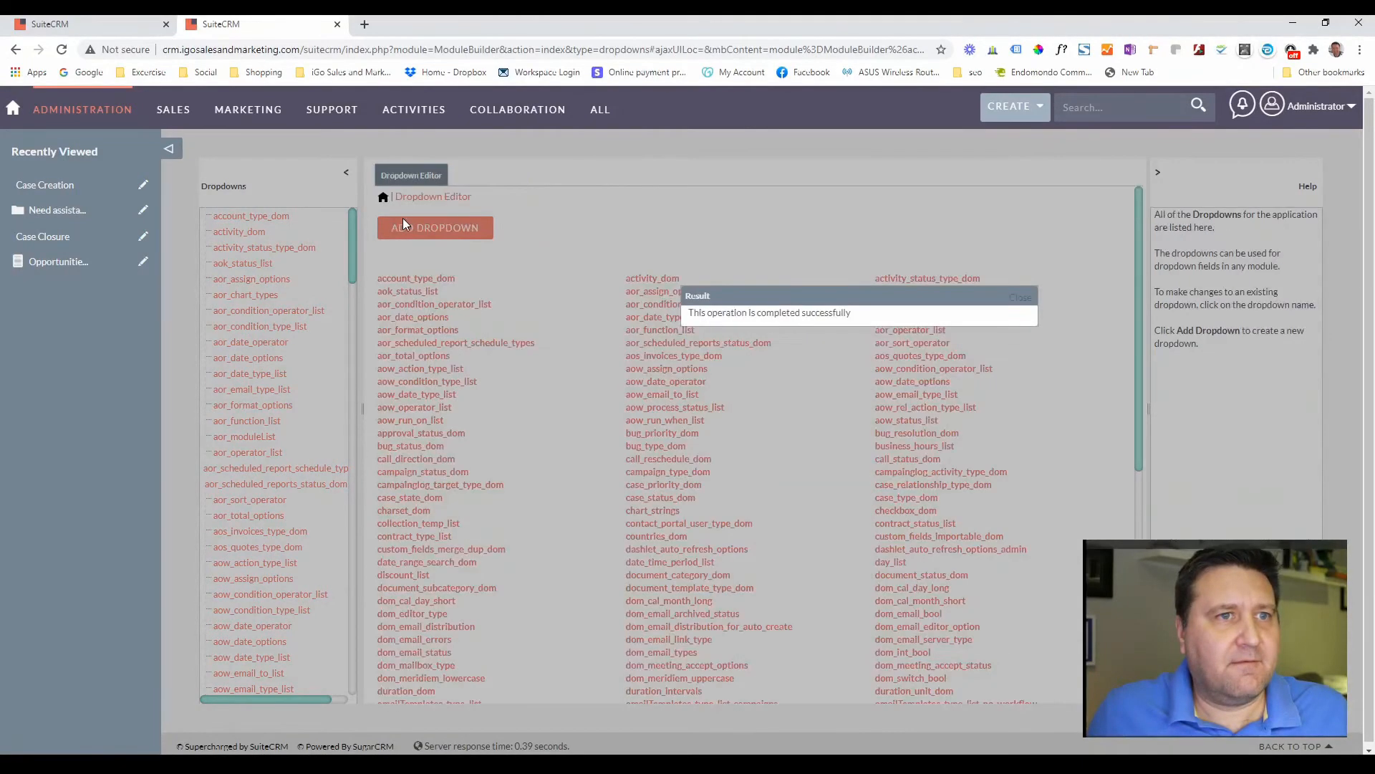
- Return to the AOP settings tab and reload the page
{"action": "left_click", "coordinate": [108, 25]}
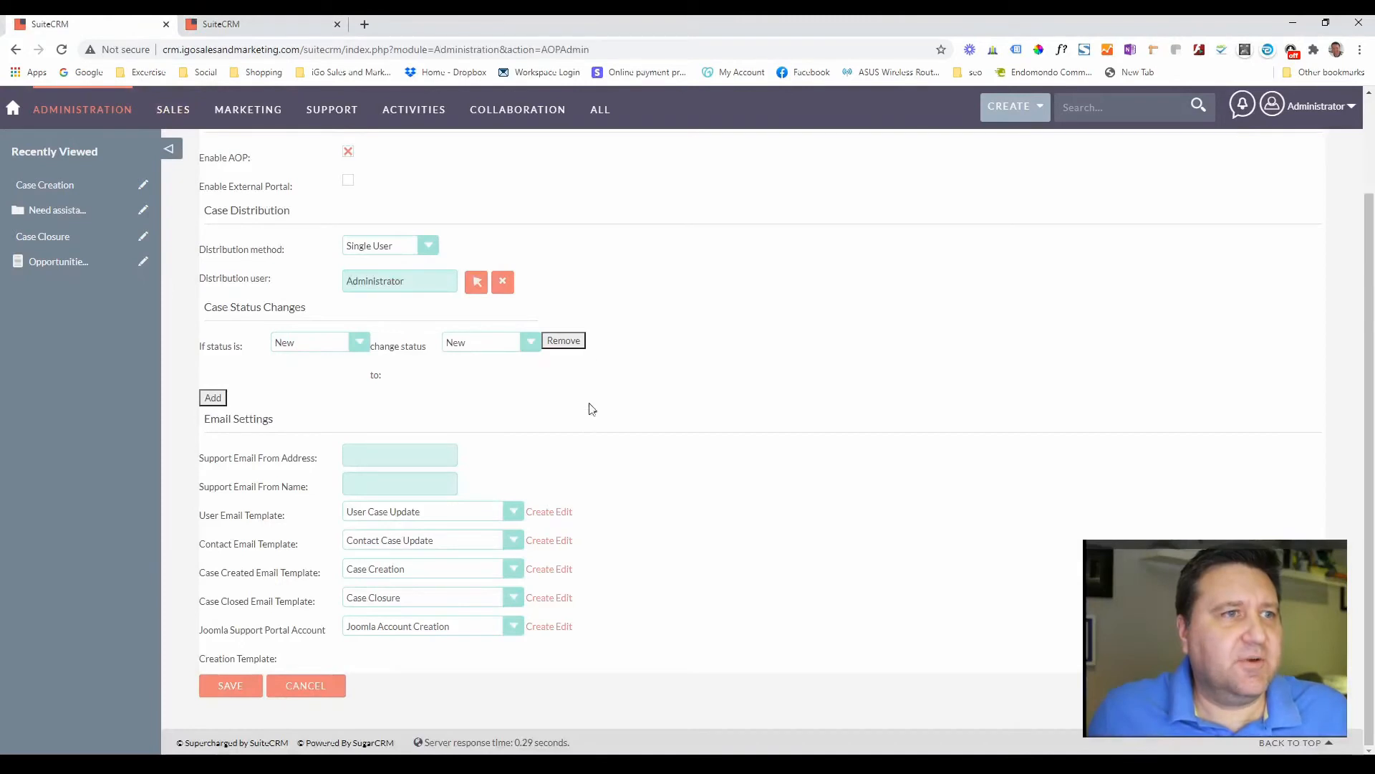
{"action": "scroll", "coordinate": [480, 370], "scroll_direction": "up", "scroll_amount": 2}
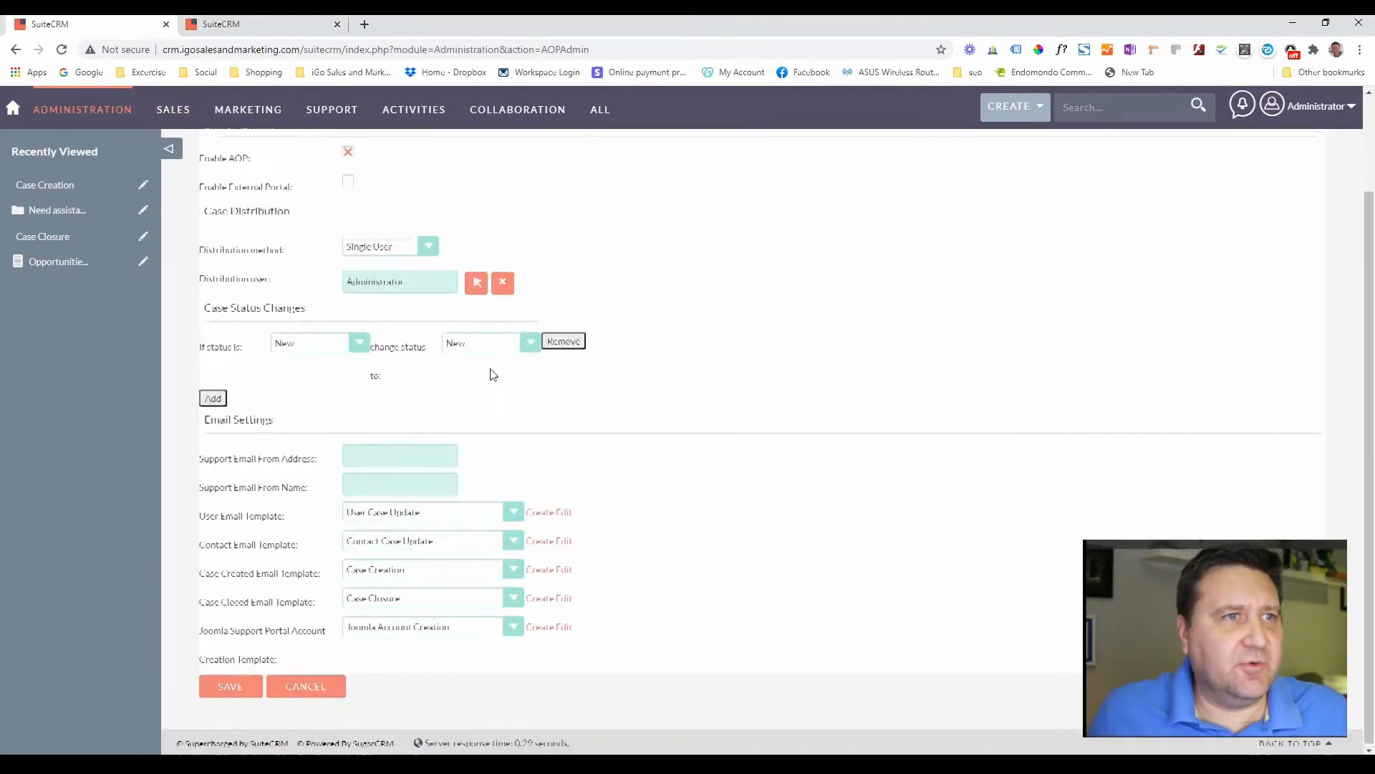
{"action": "scroll", "coordinate": [480, 369], "scroll_direction": "down", "scroll_amount": 2}
{"action": "scroll", "coordinate": [479, 370], "scroll_direction": "up", "scroll_amount": 2}
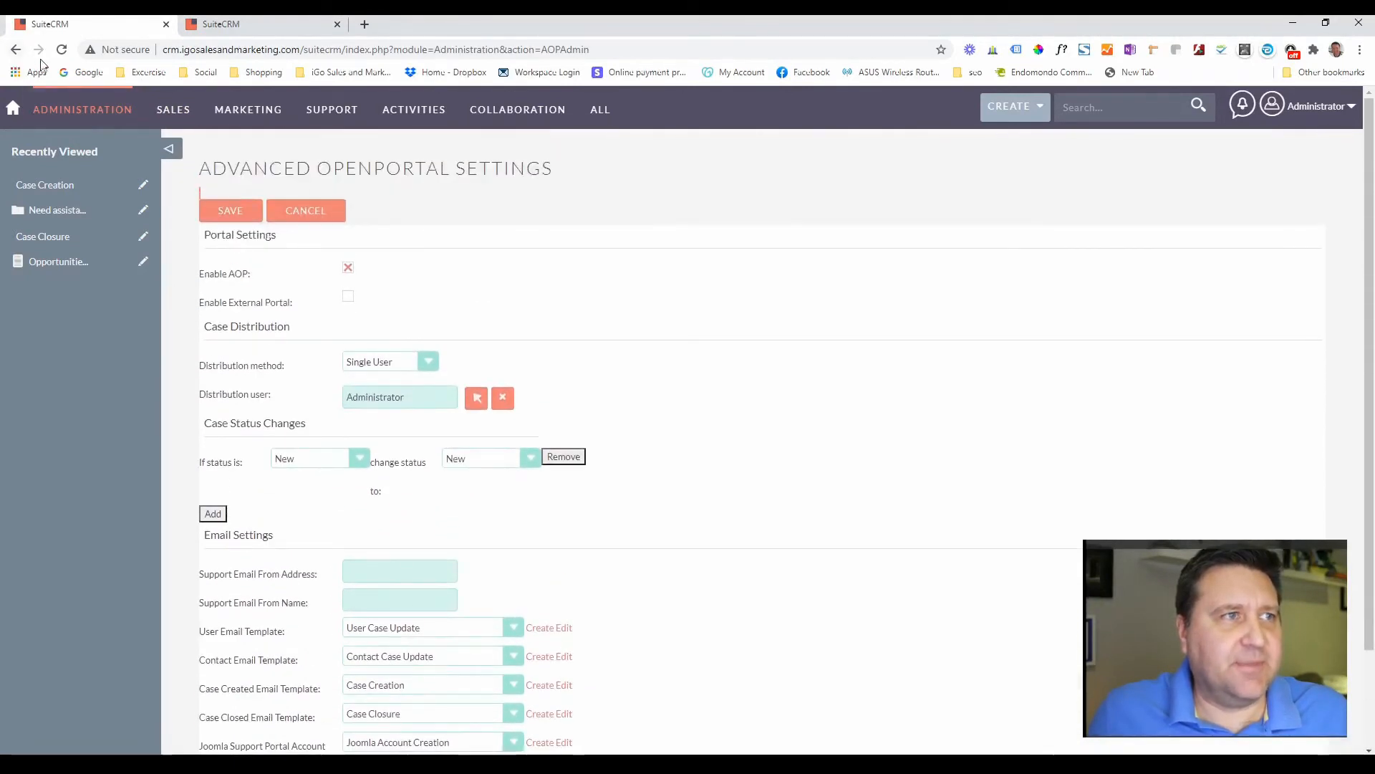
{"action": "left_click", "coordinate": [61, 50]}
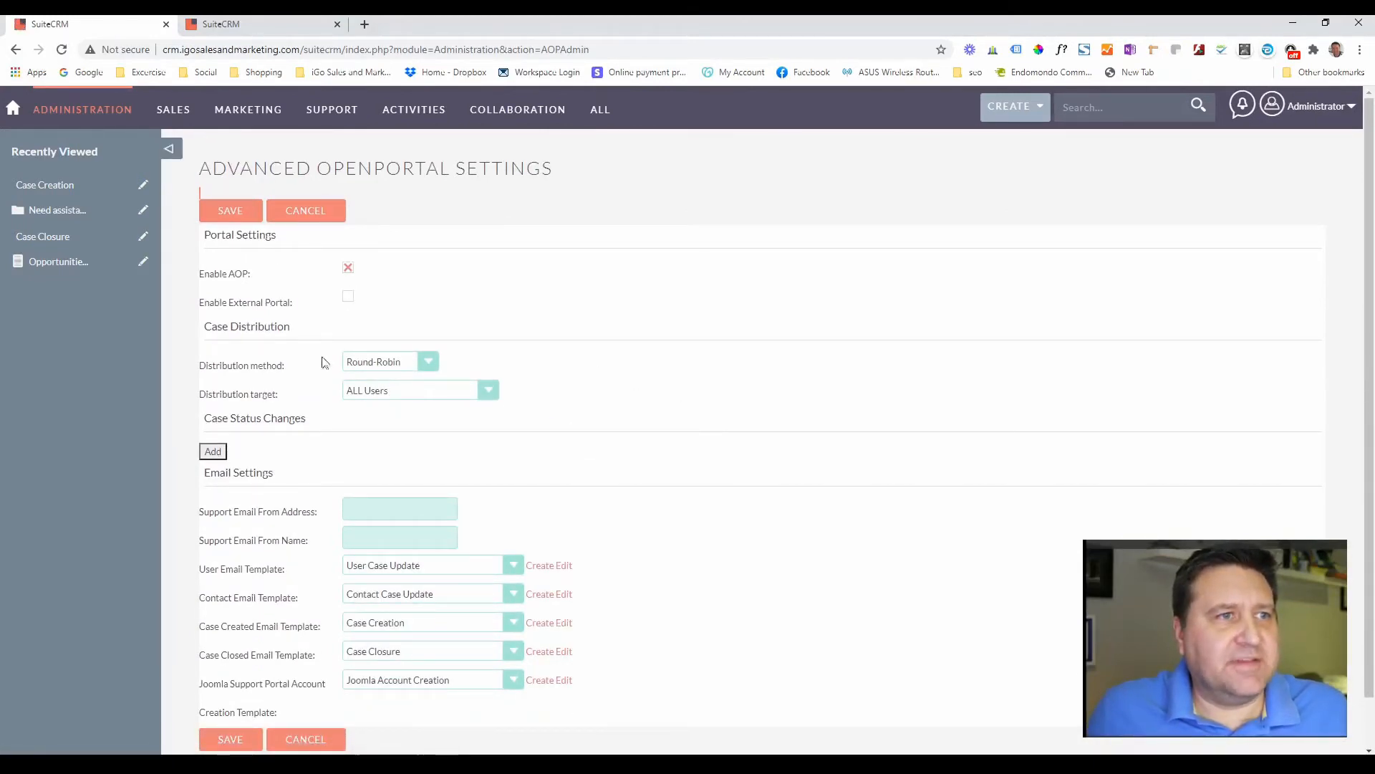
- Set distribution method to Single User with Administrator as the distribution user
{"action": "left_click", "coordinate": [429, 363]}
{"action": "left_click", "coordinate": [417, 377]}
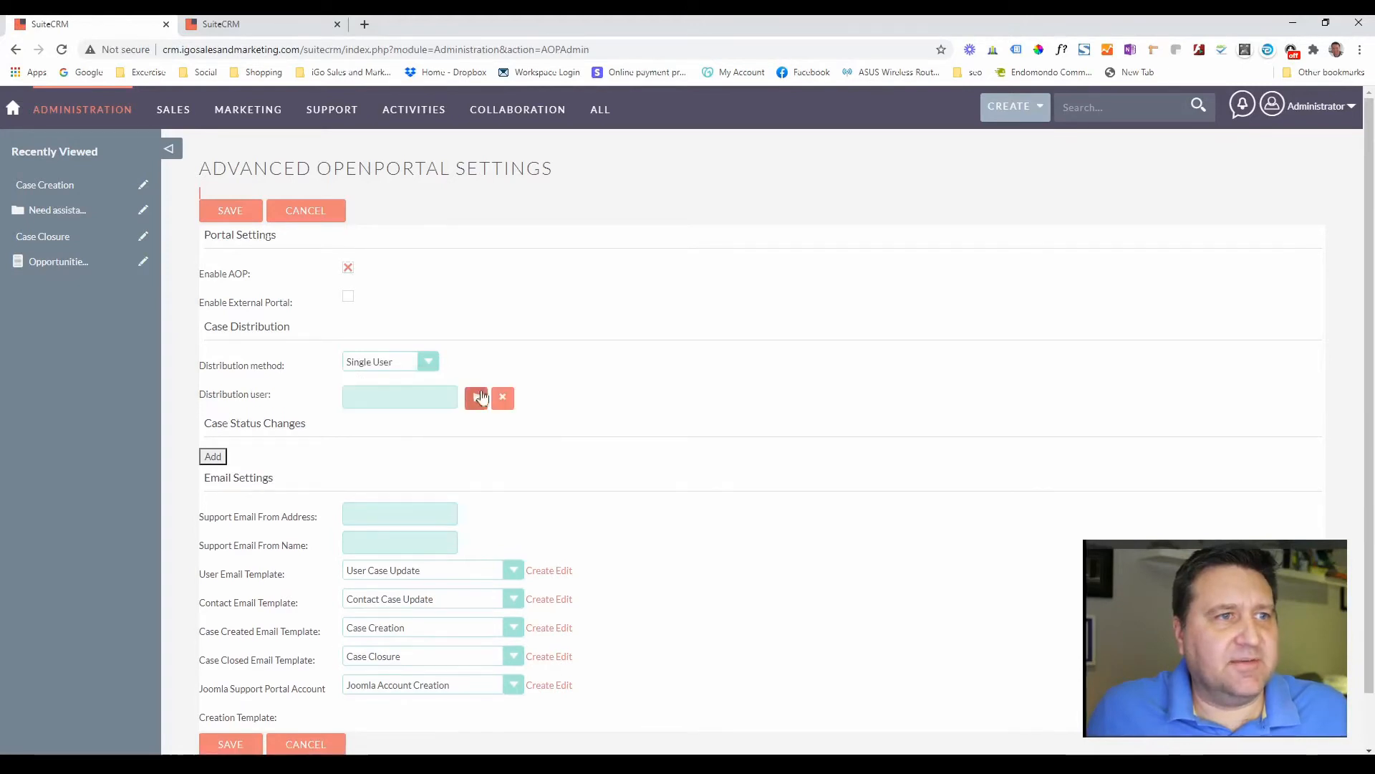
{"action": "left_click", "coordinate": [410, 402]}
{"action": "type", "text": "administra"}
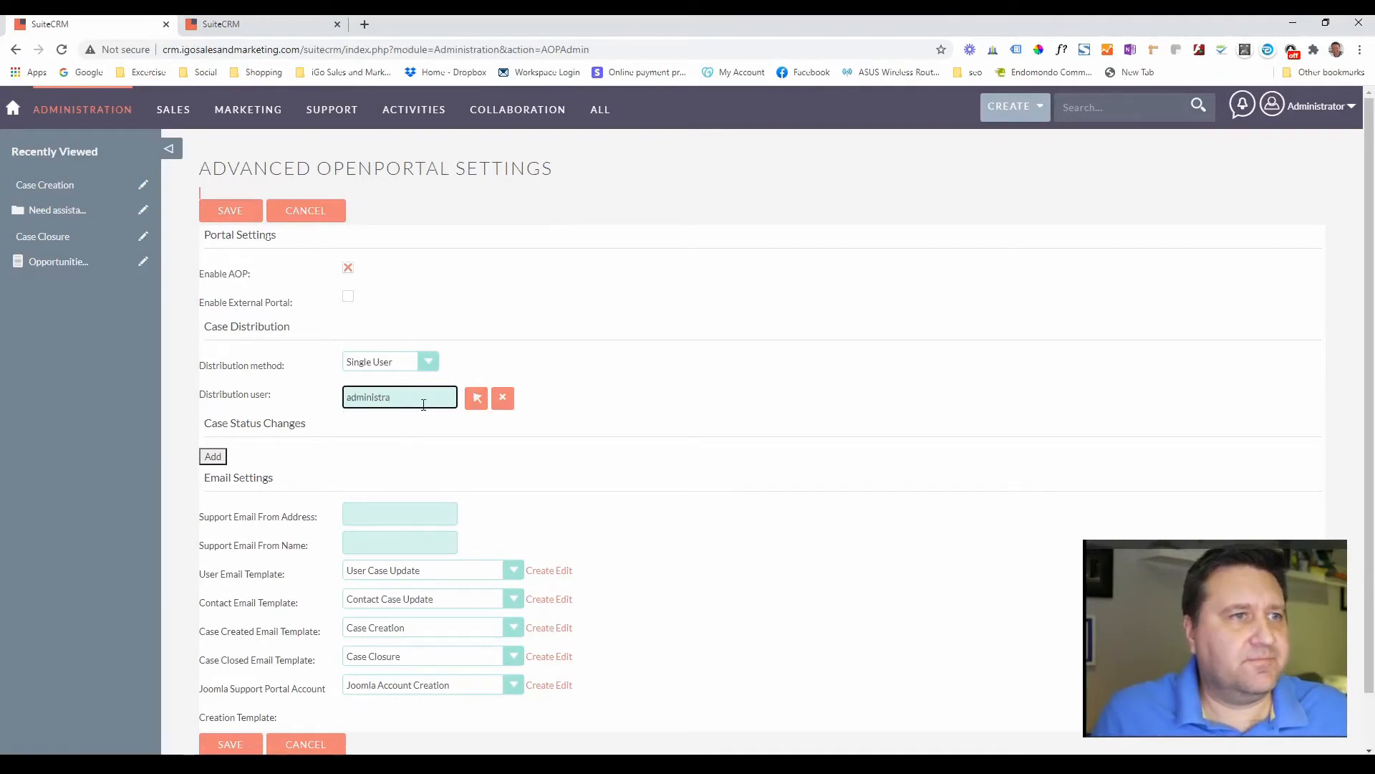
{"action": "type", "text": "tor"}
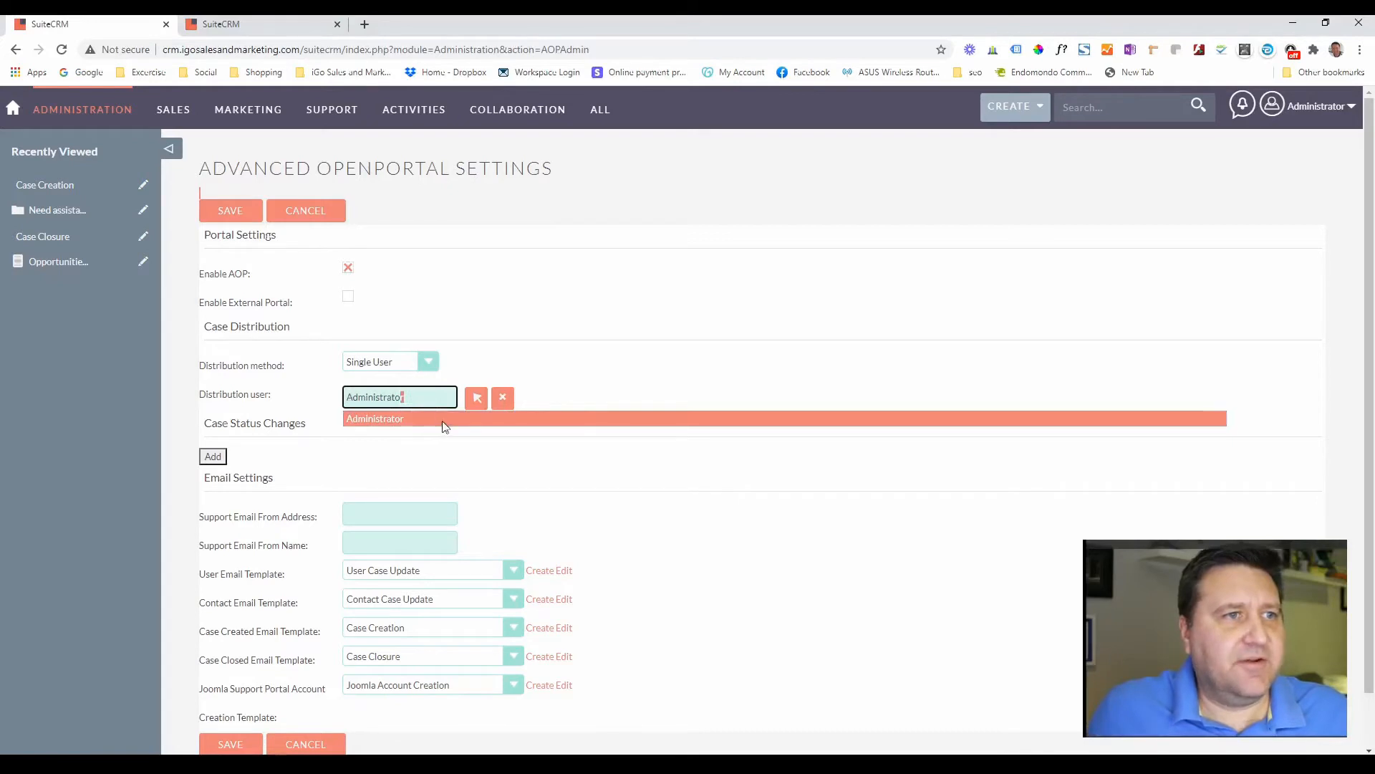
{"action": "left_click", "coordinate": [442, 421]}
- Add a status rule changing New to Response Received, then add a second rule
{"action": "left_click", "coordinate": [213, 457]}
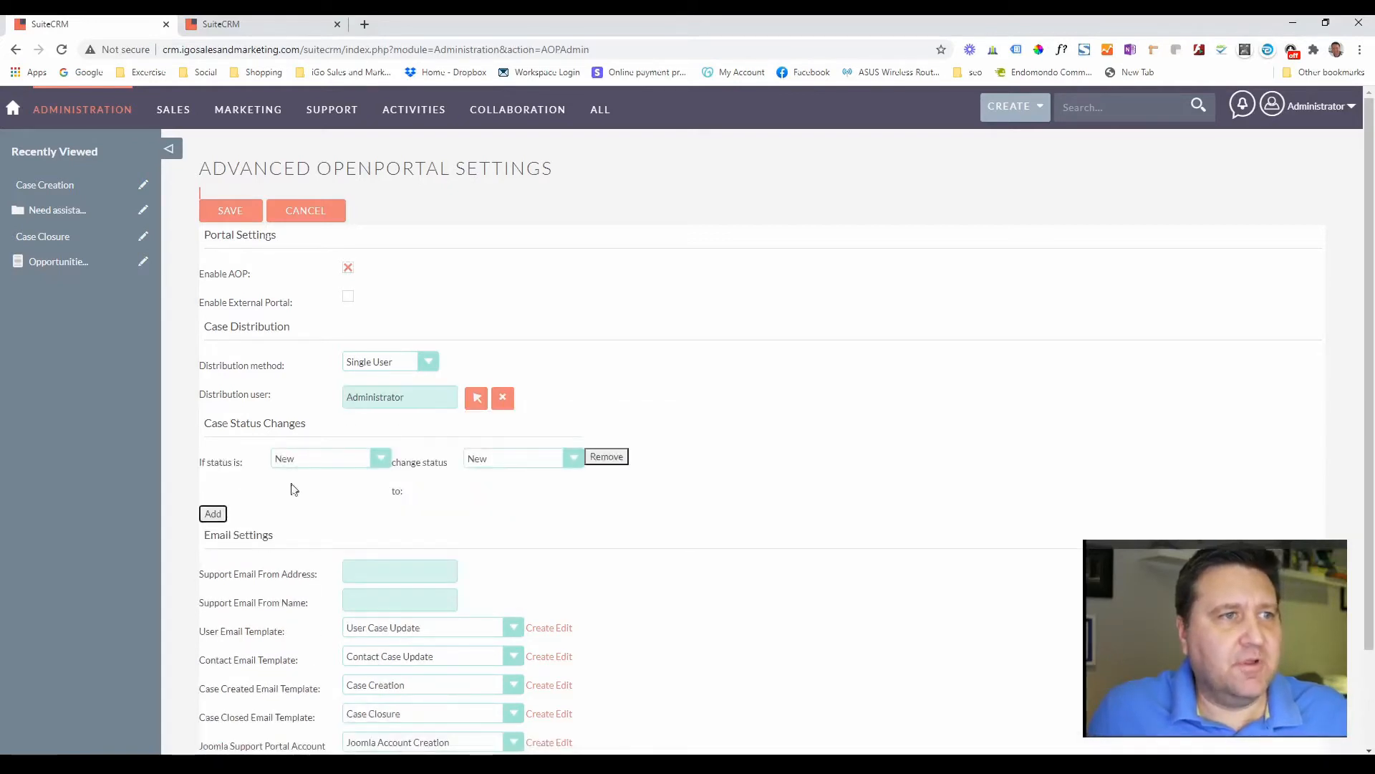
{"action": "left_click", "coordinate": [521, 473]}
{"action": "left_click", "coordinate": [527, 543]}
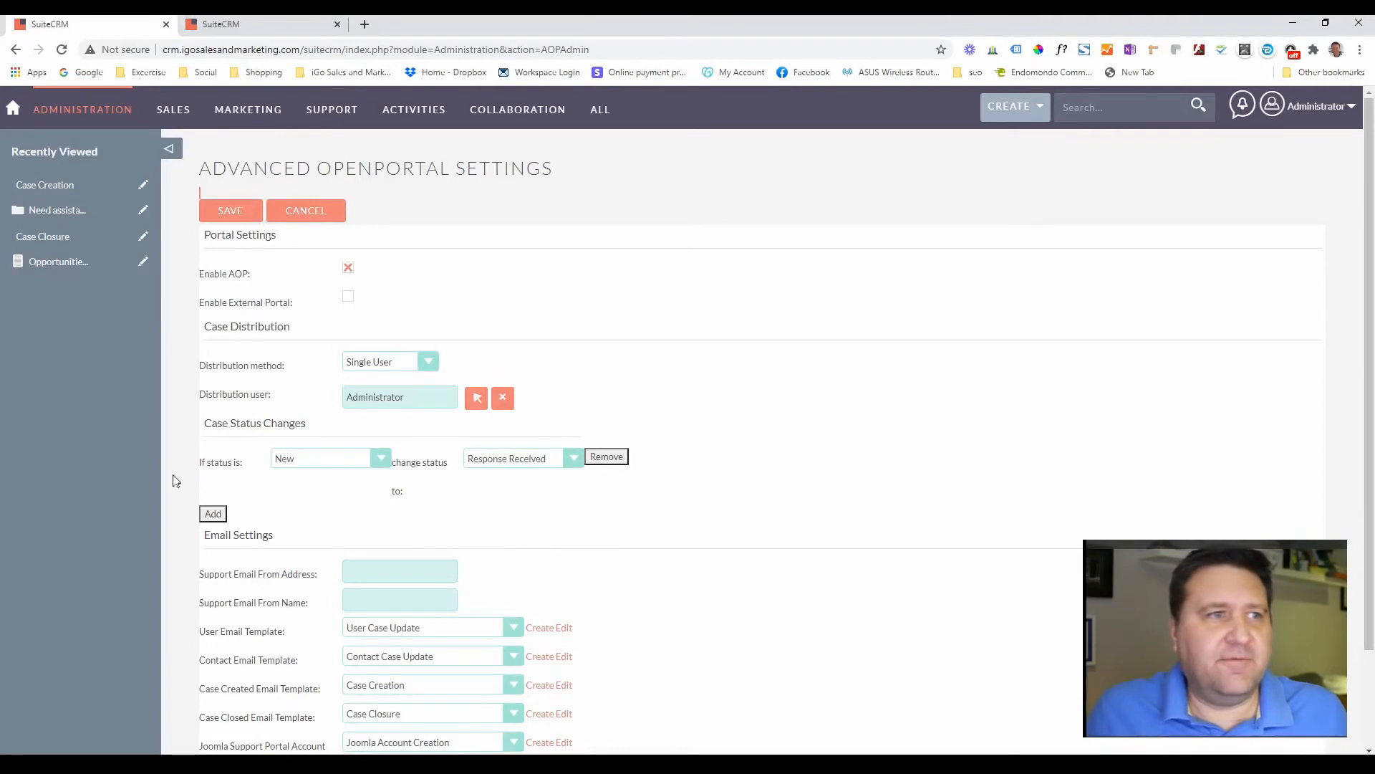
{"action": "left_click", "coordinate": [214, 514]}
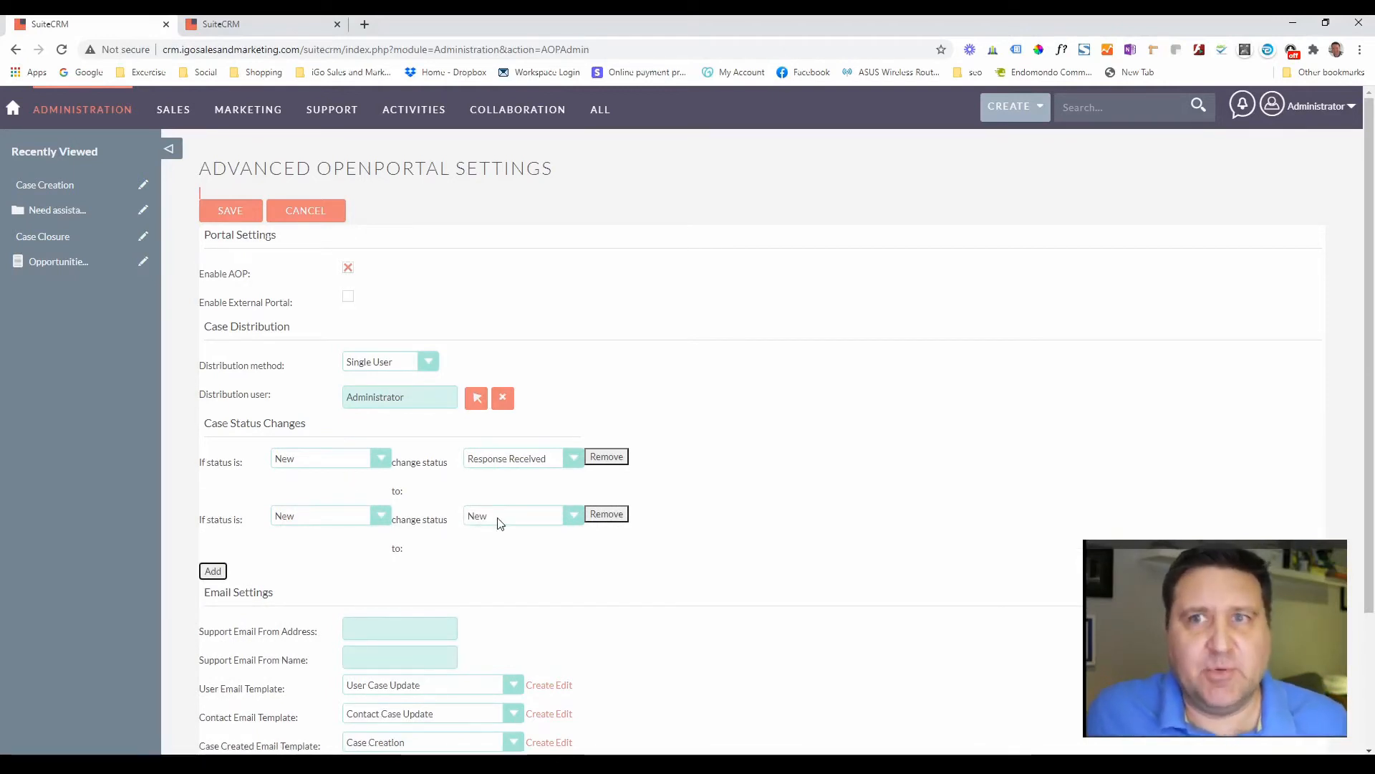
- Make the second rule change Pending Input to Response Received, then add a third rule
{"action": "left_click", "coordinate": [318, 518]}
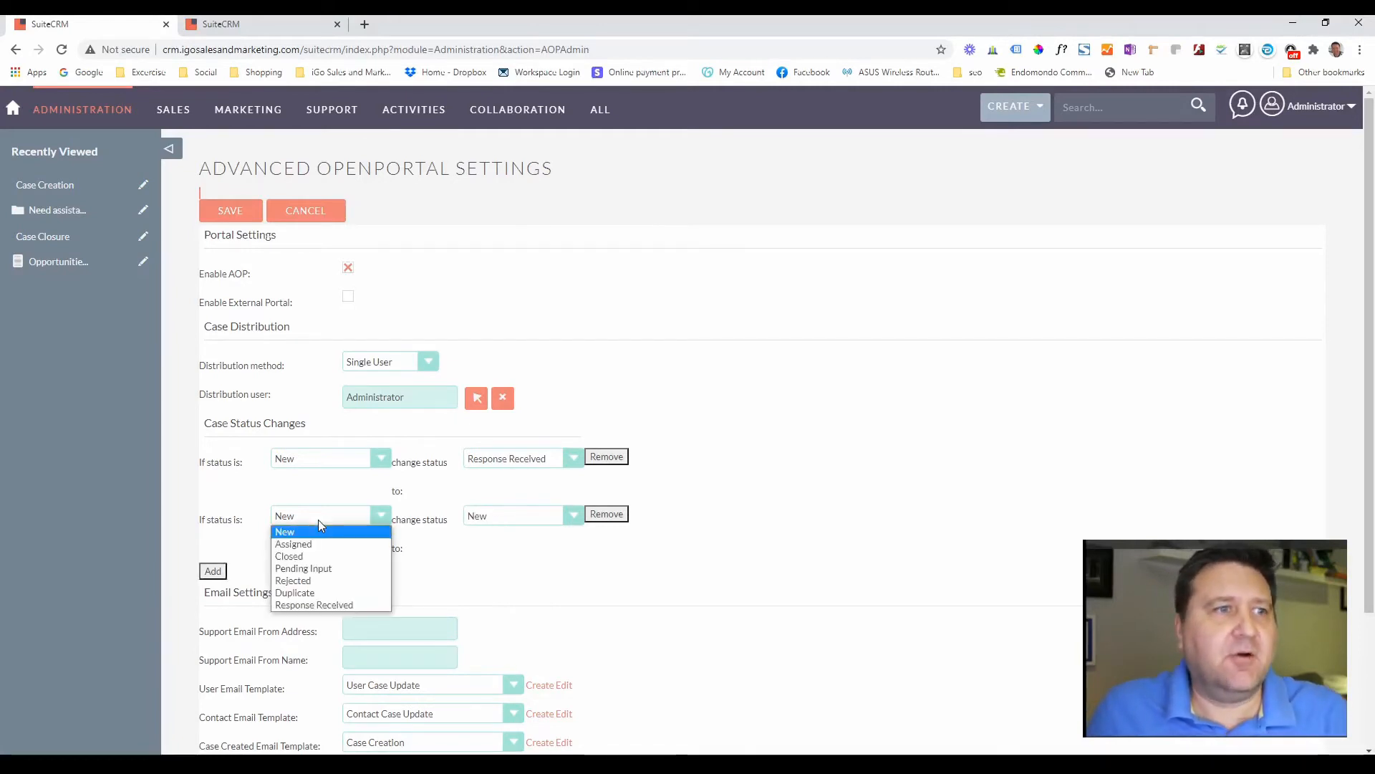
{"action": "left_click", "coordinate": [304, 568]}
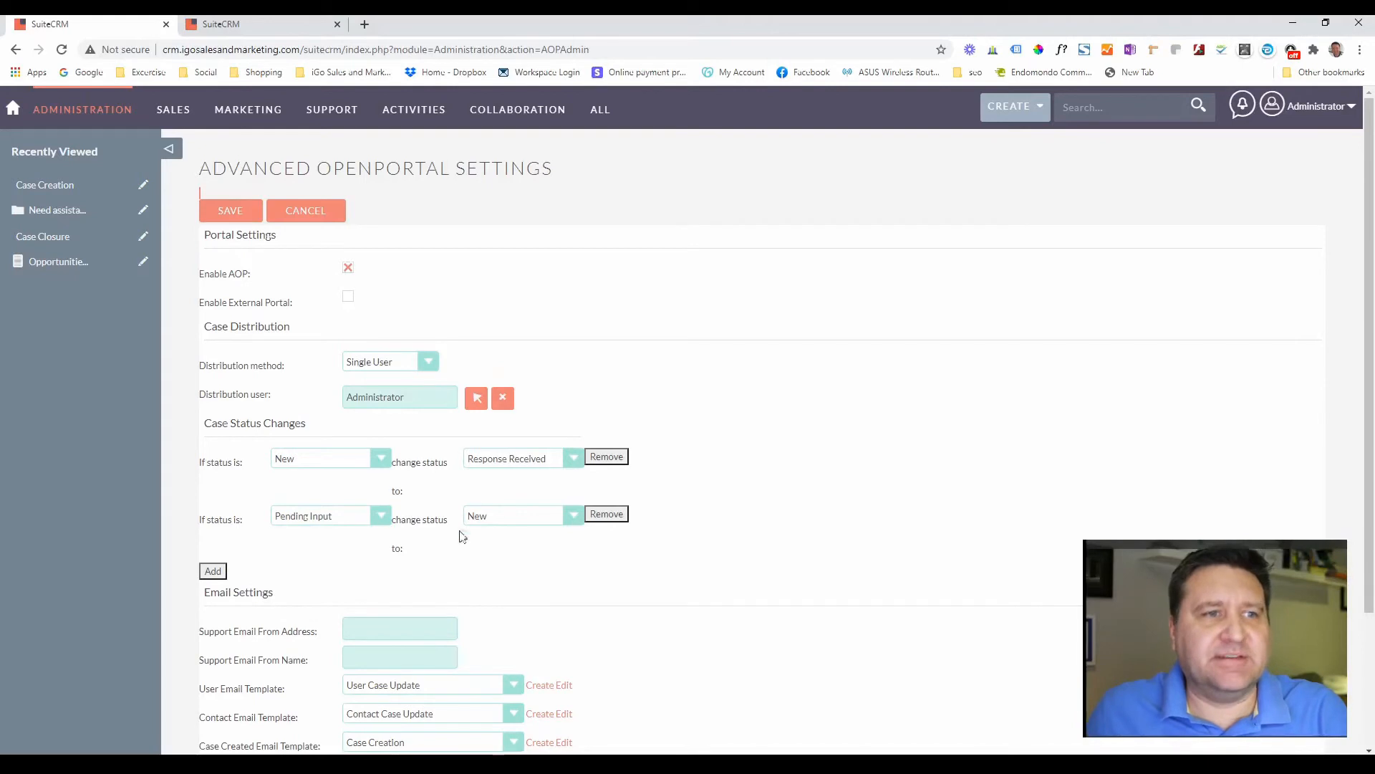
{"action": "left_click", "coordinate": [513, 514]}
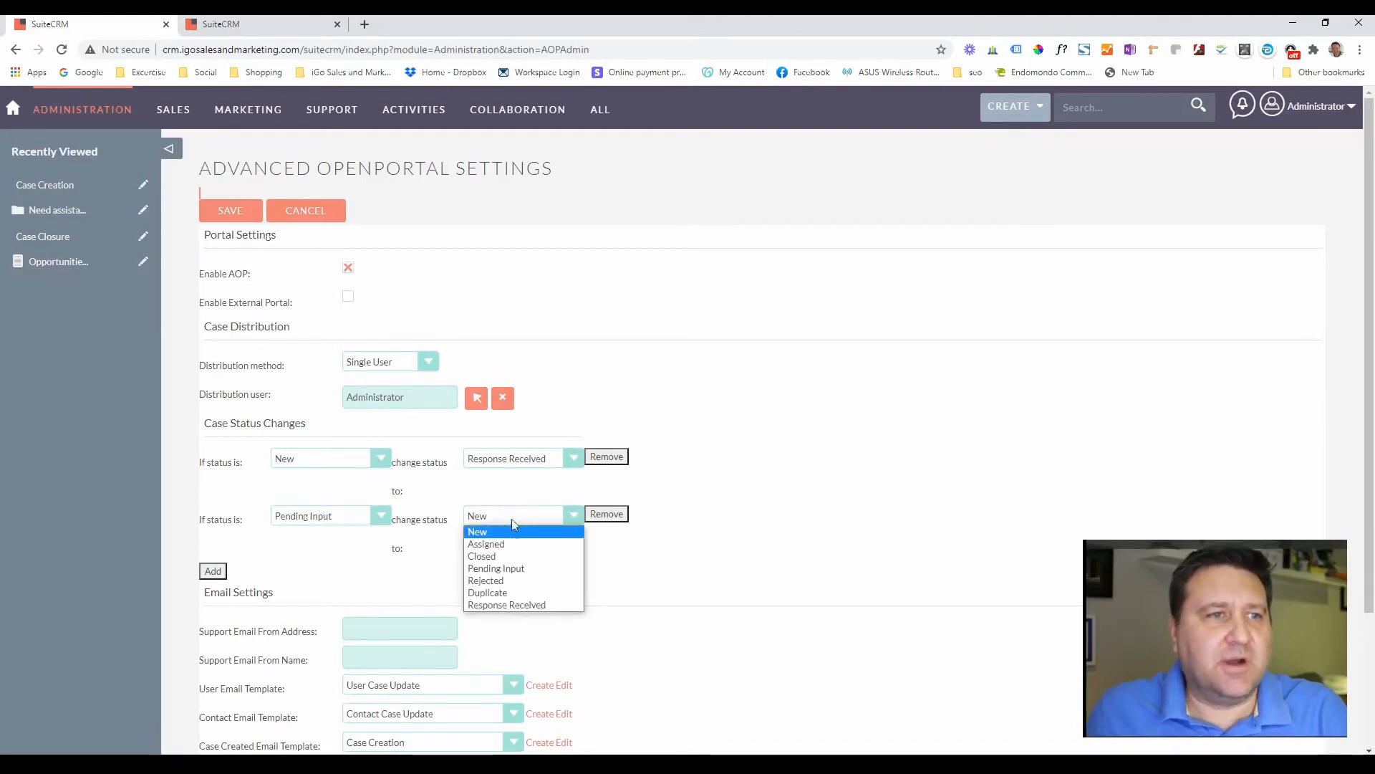
{"action": "left_click", "coordinate": [507, 604]}
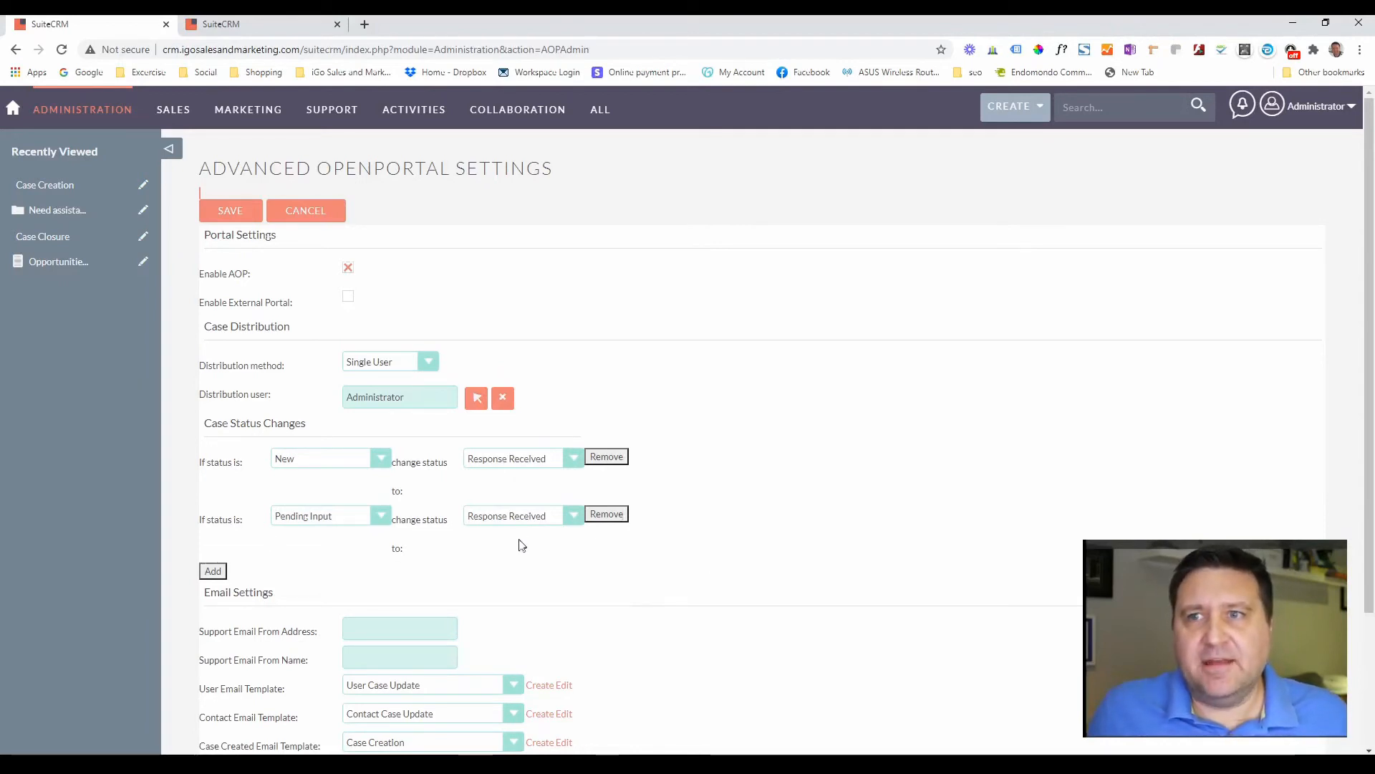
{"action": "left_click", "coordinate": [214, 571]}
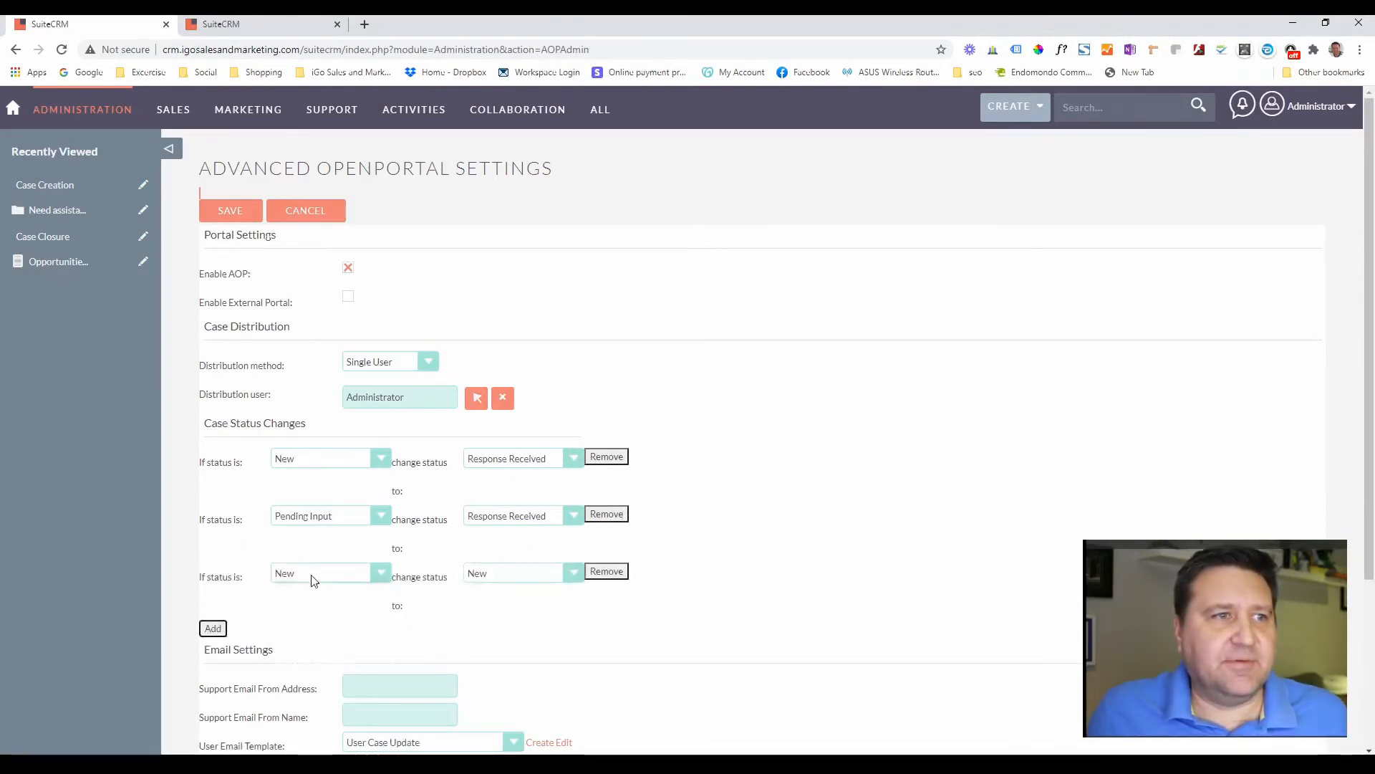
- Set the third rule to change Response Received to Response Received
{"action": "left_click", "coordinate": [310, 575]}
{"action": "left_click", "coordinate": [310, 661]}
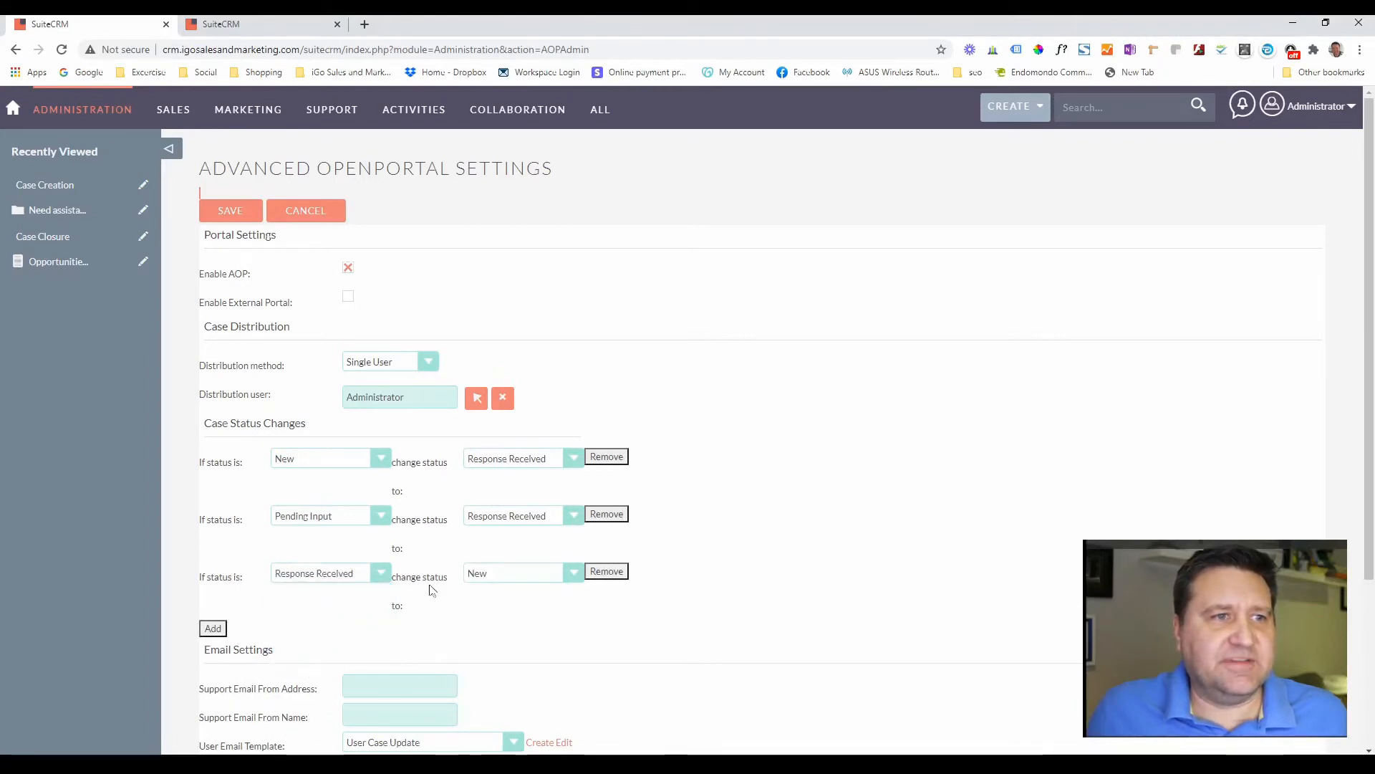
{"action": "left_click", "coordinate": [513, 578]}
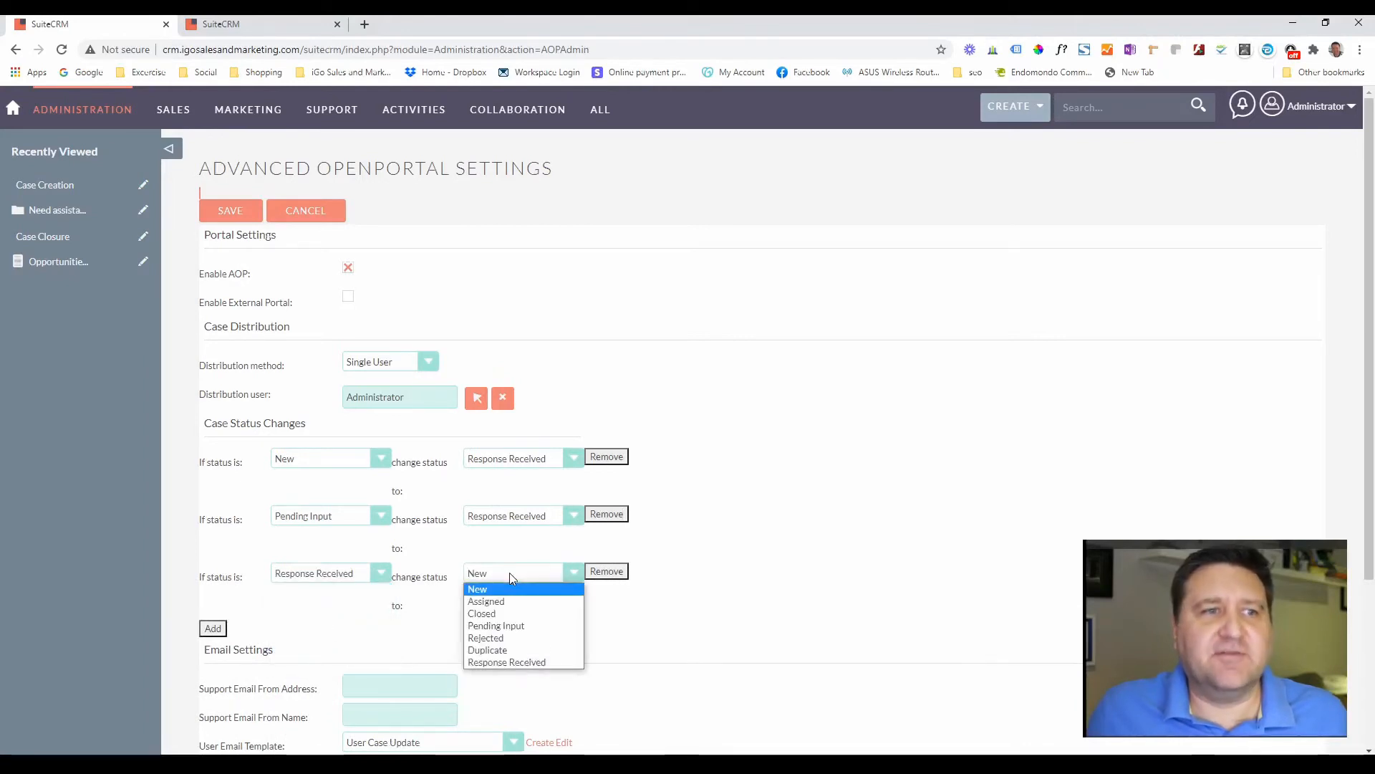
{"action": "left_click", "coordinate": [530, 659]}
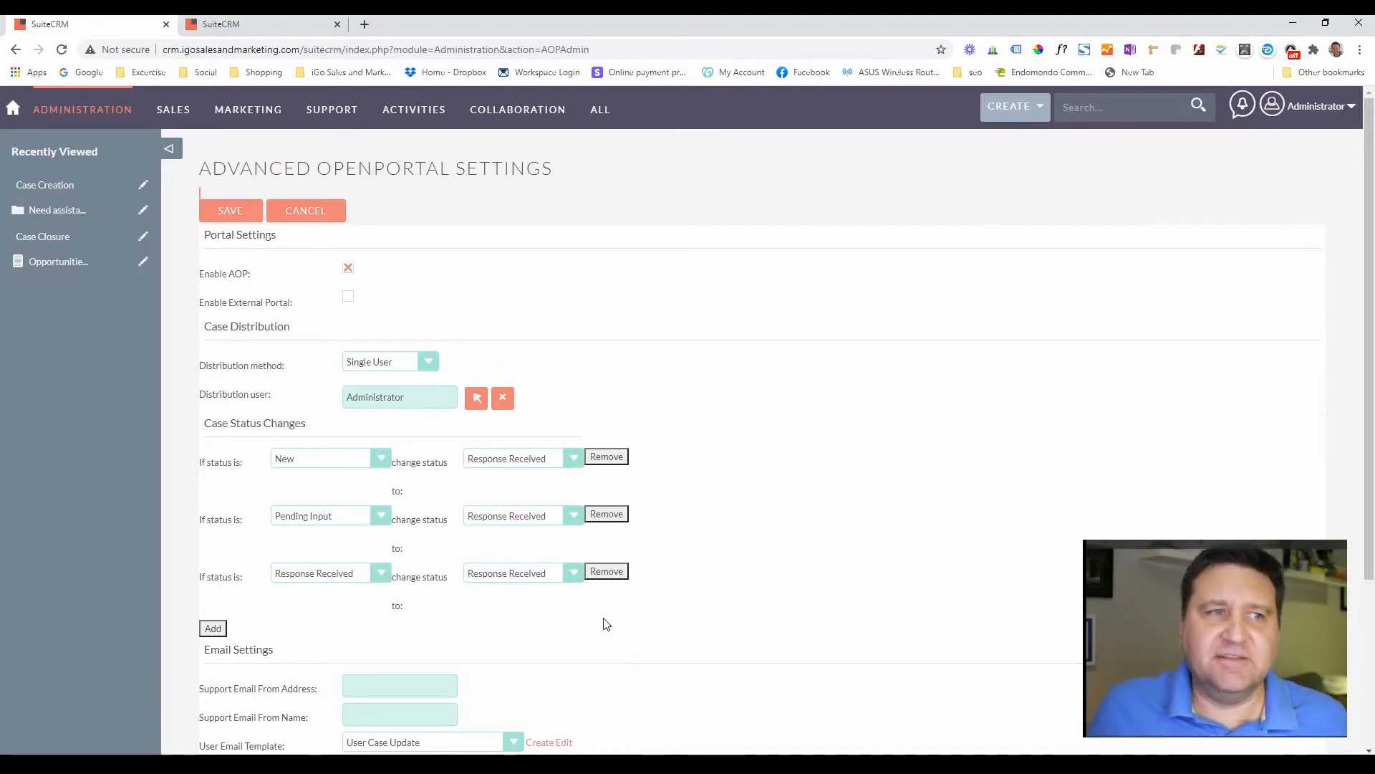
- Add a fourth status rule changing Closed cases to Response Received
{"action": "left_click", "coordinate": [213, 628]}
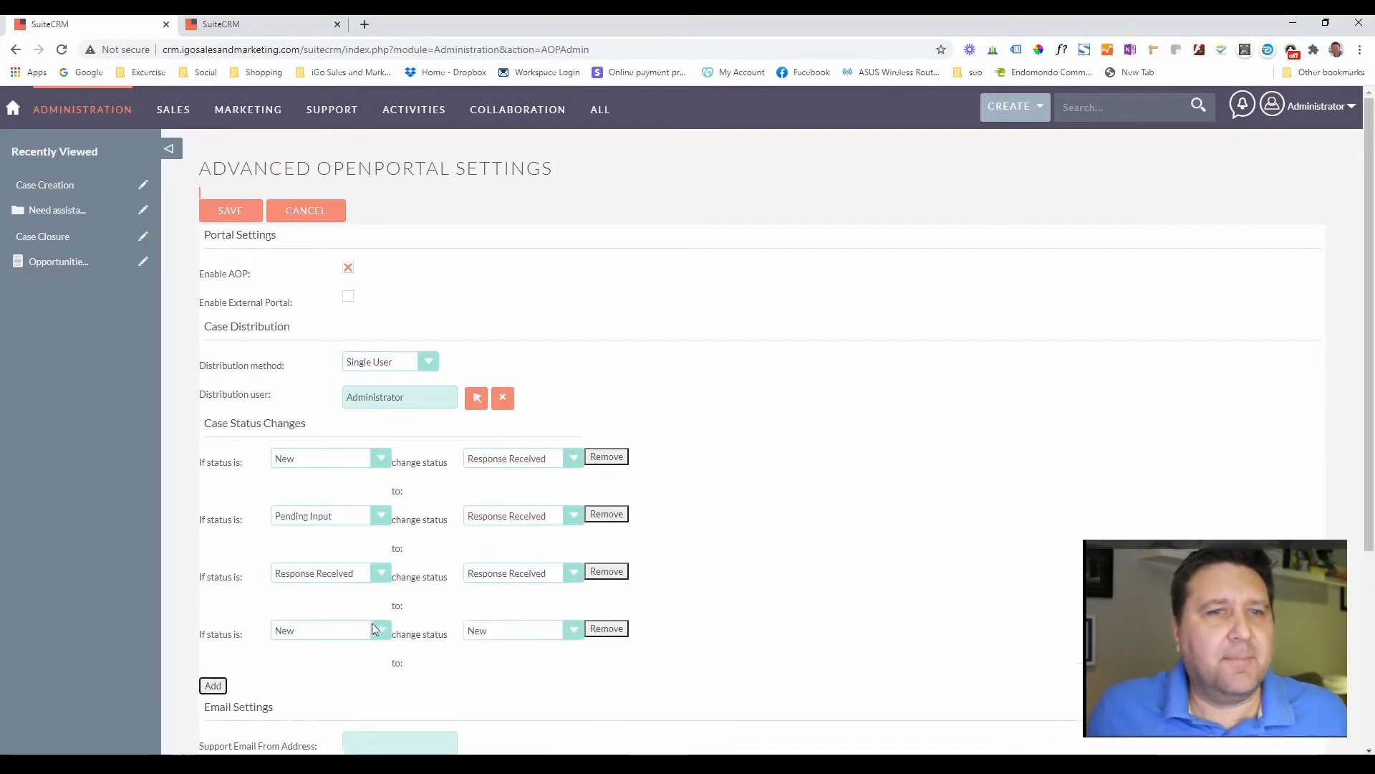
{"action": "left_click", "coordinate": [331, 632]}
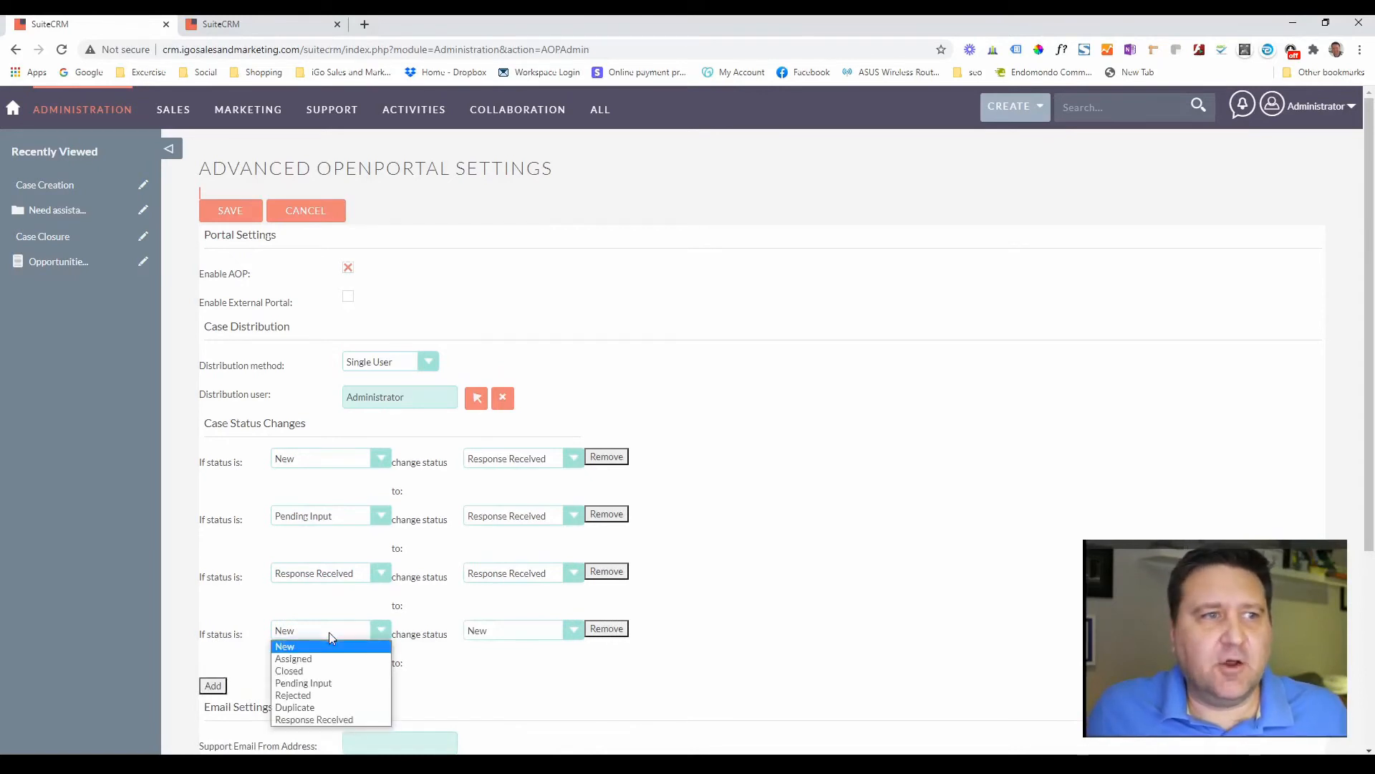
{"action": "left_click", "coordinate": [334, 672]}
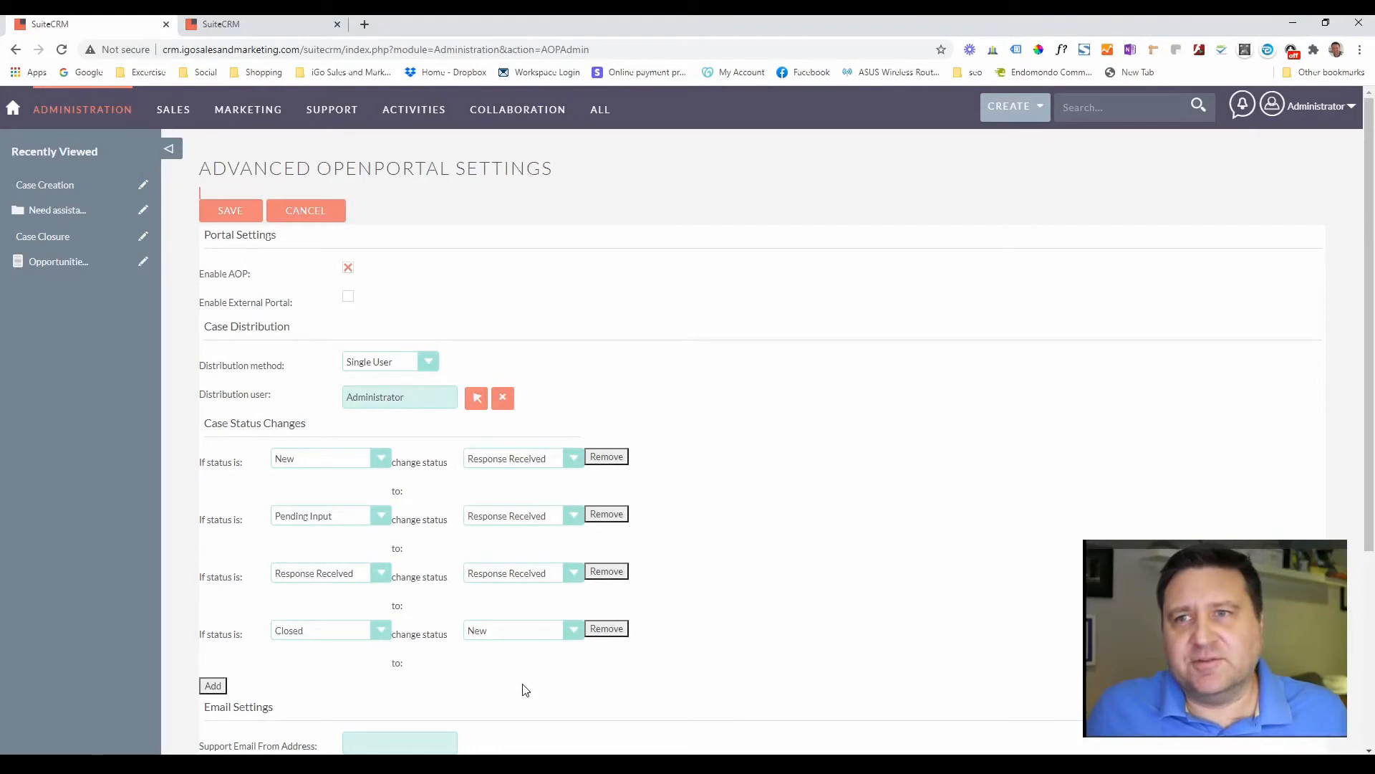
{"action": "left_click", "coordinate": [515, 631]}
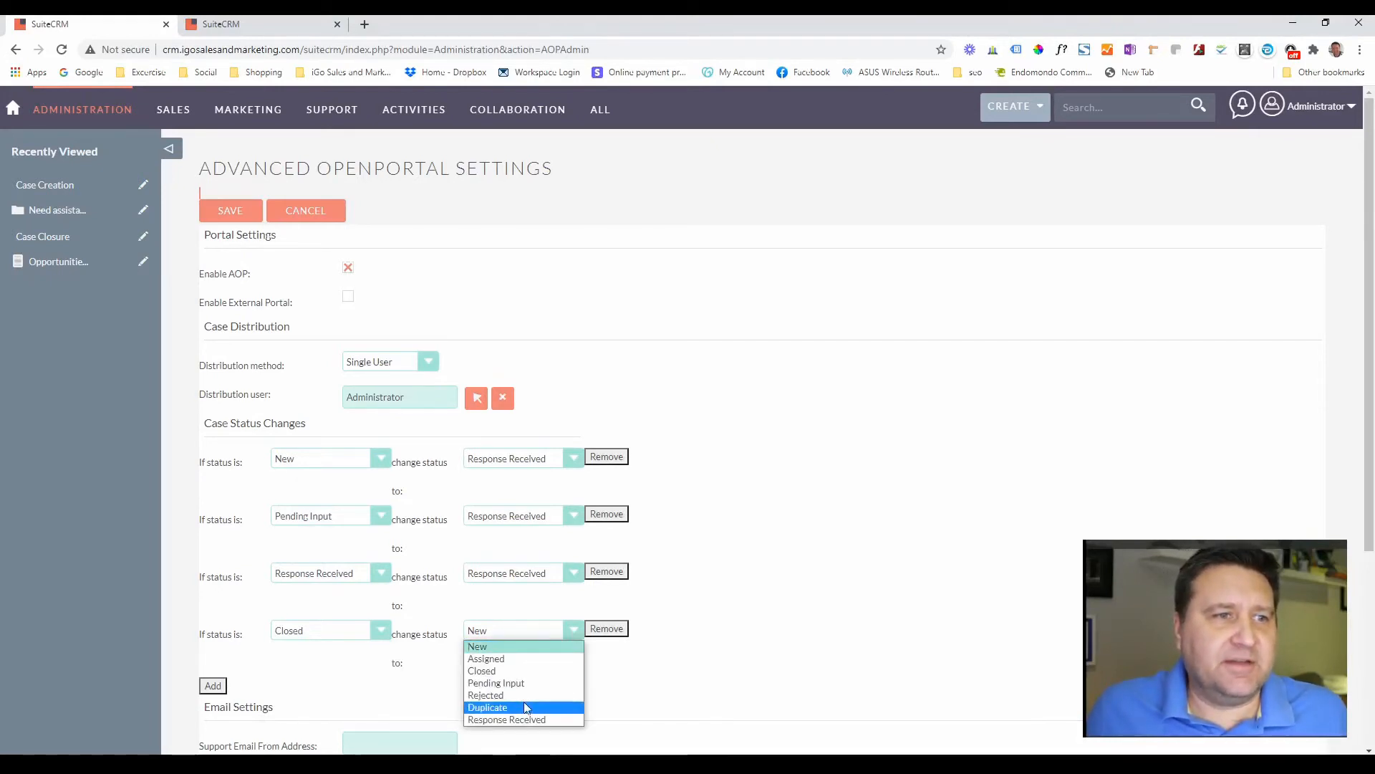
{"action": "left_click", "coordinate": [527, 719]}
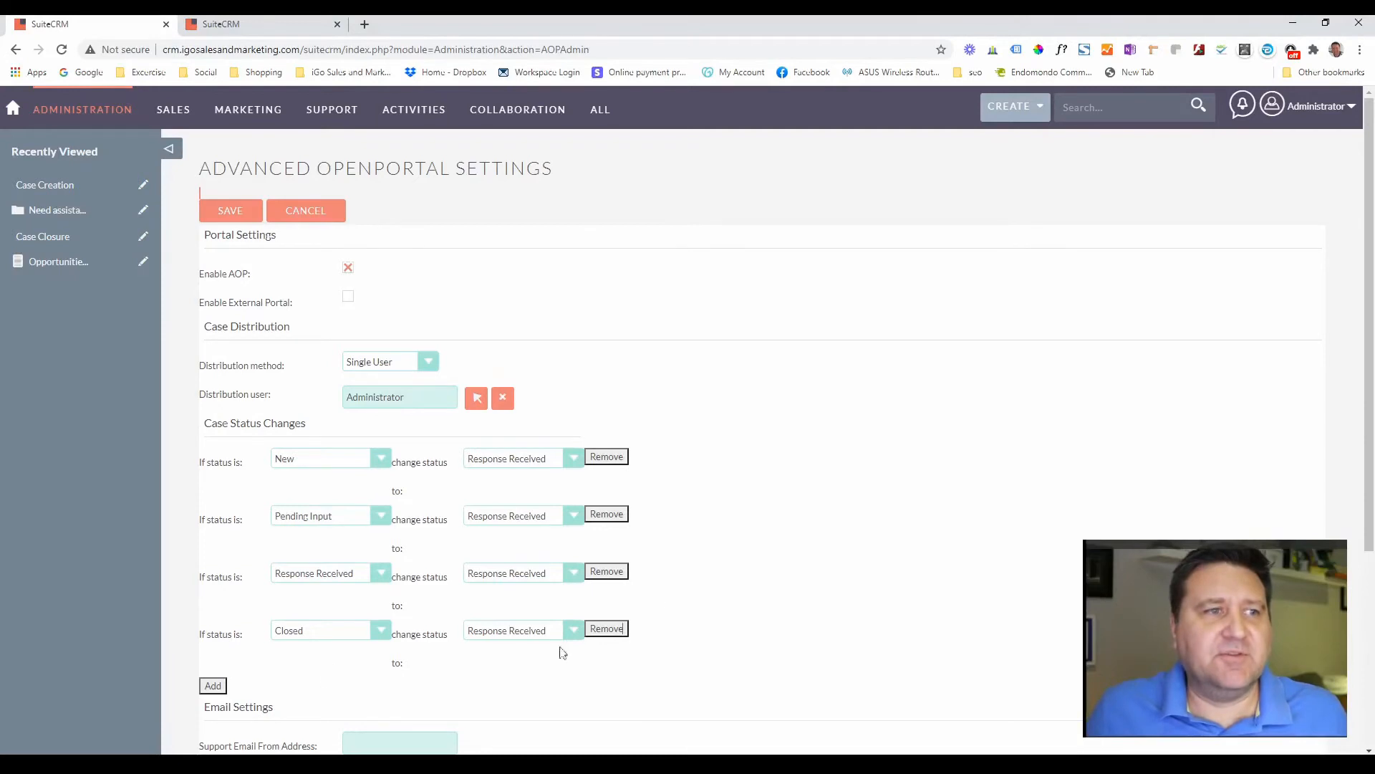
{"action": "scroll", "coordinate": [798, 433], "scroll_direction": "down", "scroll_amount": 3}
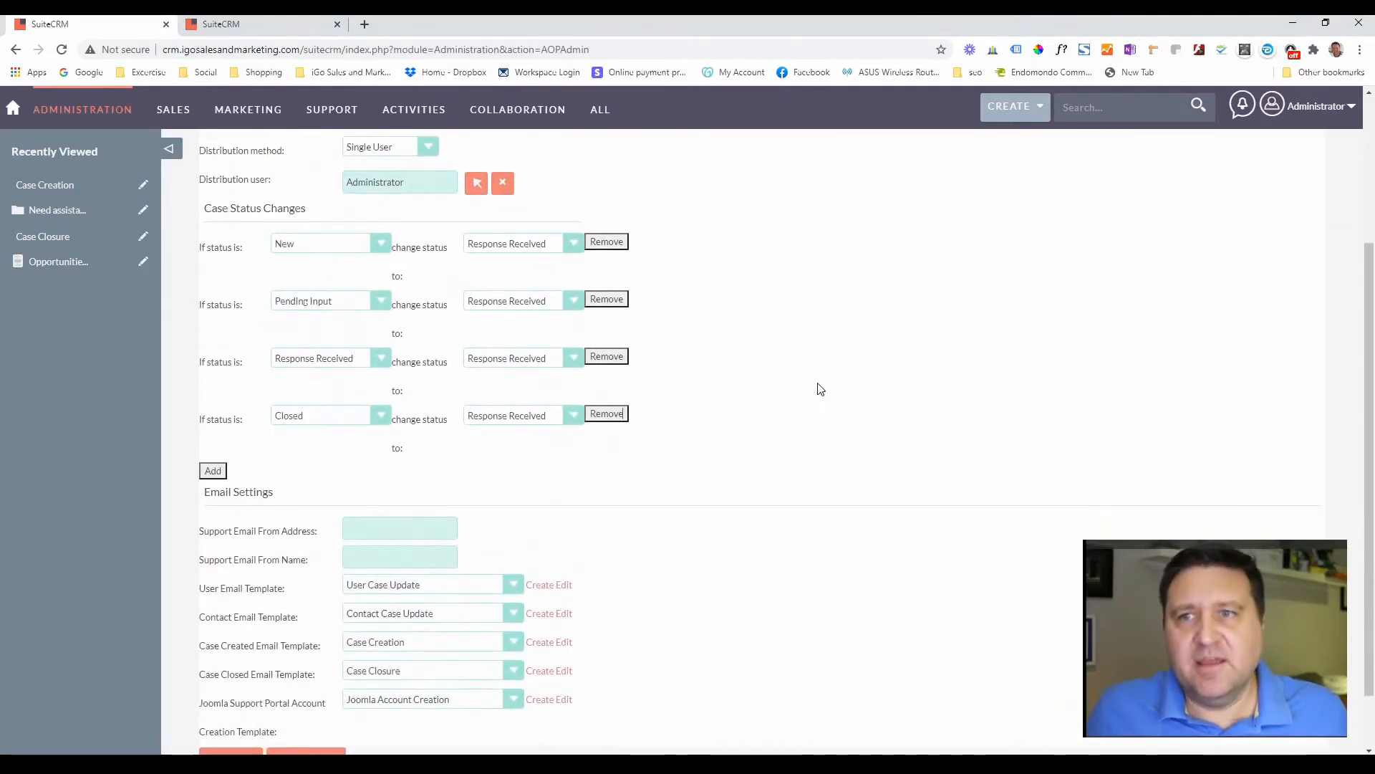
- Enter the support e-mail address as sender address and 'Support' as From Name, then save the AOP settings
{"action": "left_click", "coordinate": [408, 520]}
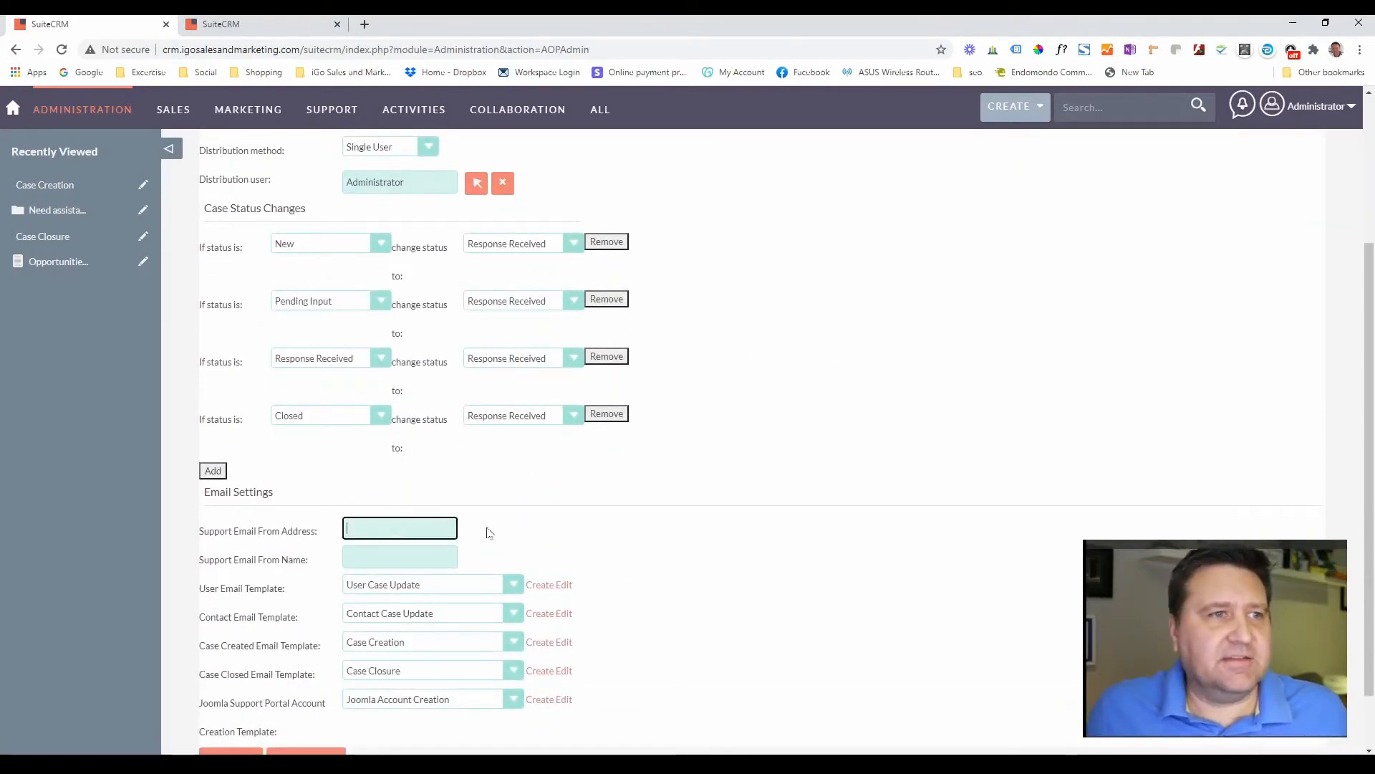
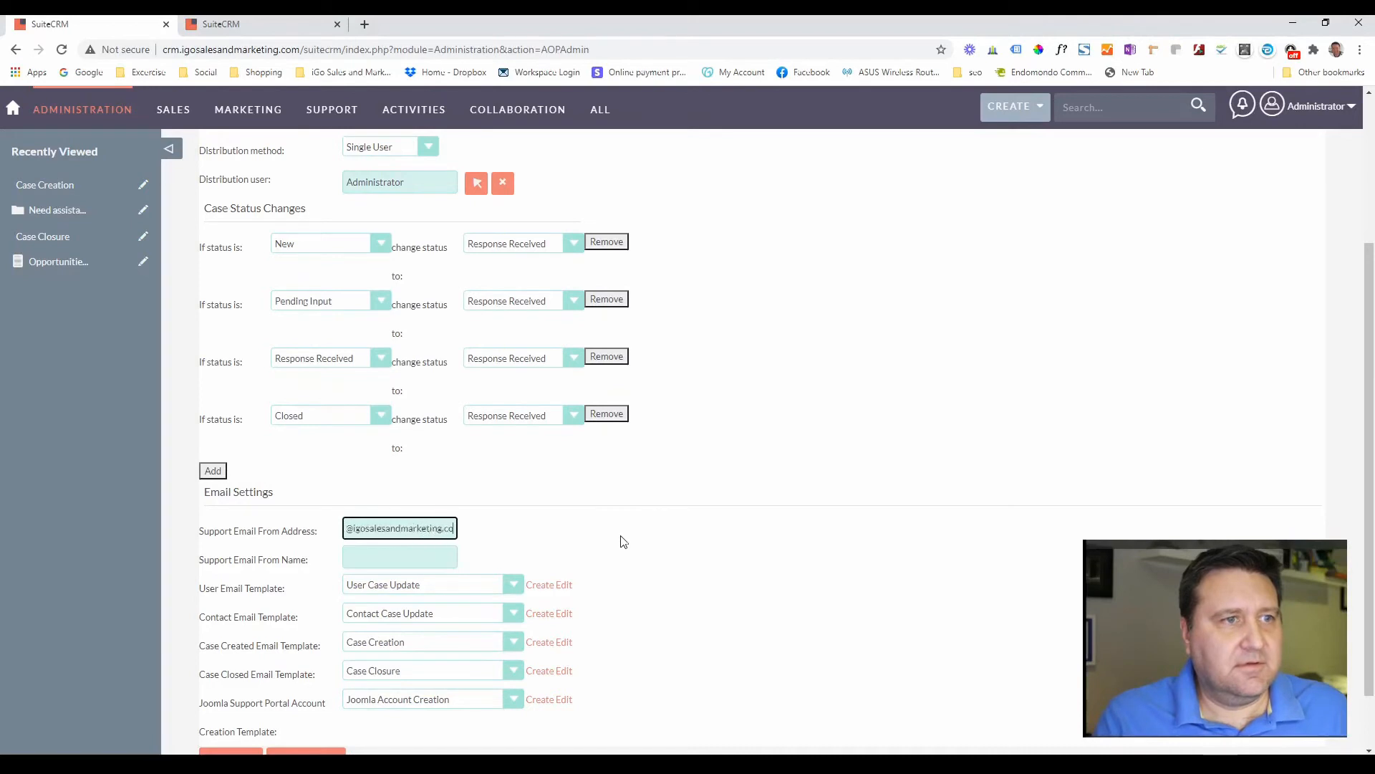
{"action": "key", "text": "Tab"}
{"action": "type", "text": "Suppor"}
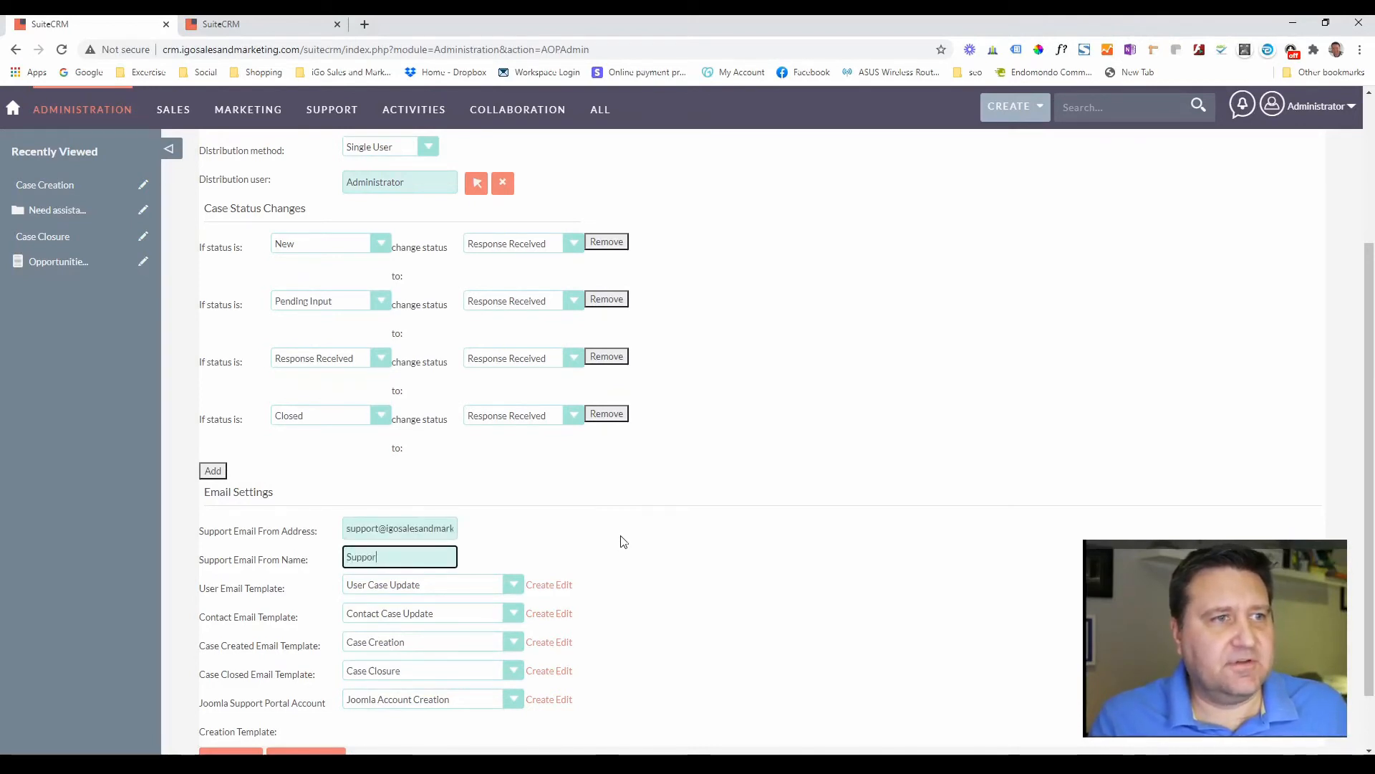
{"action": "left_click", "coordinate": [741, 559]}
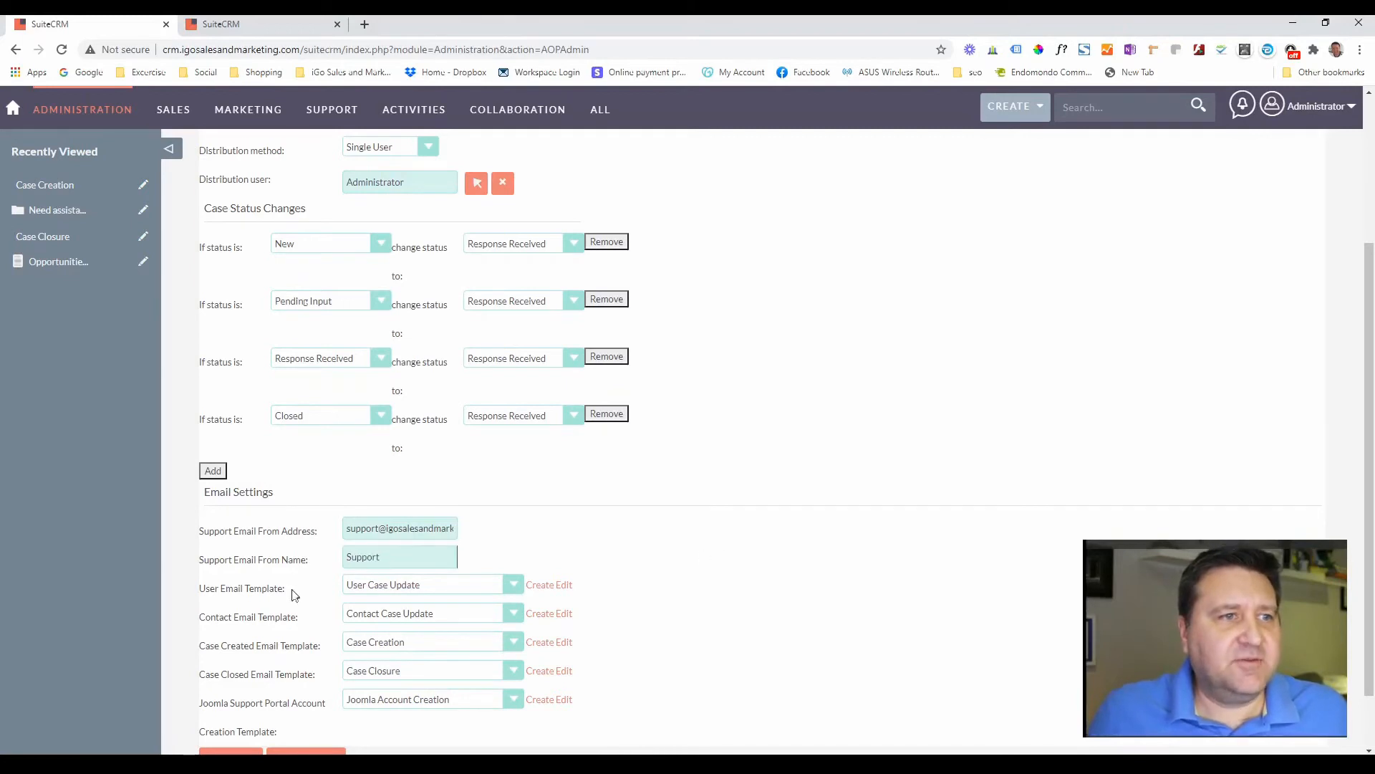
{"action": "scroll", "coordinate": [749, 590], "scroll_direction": "down", "scroll_amount": 2}
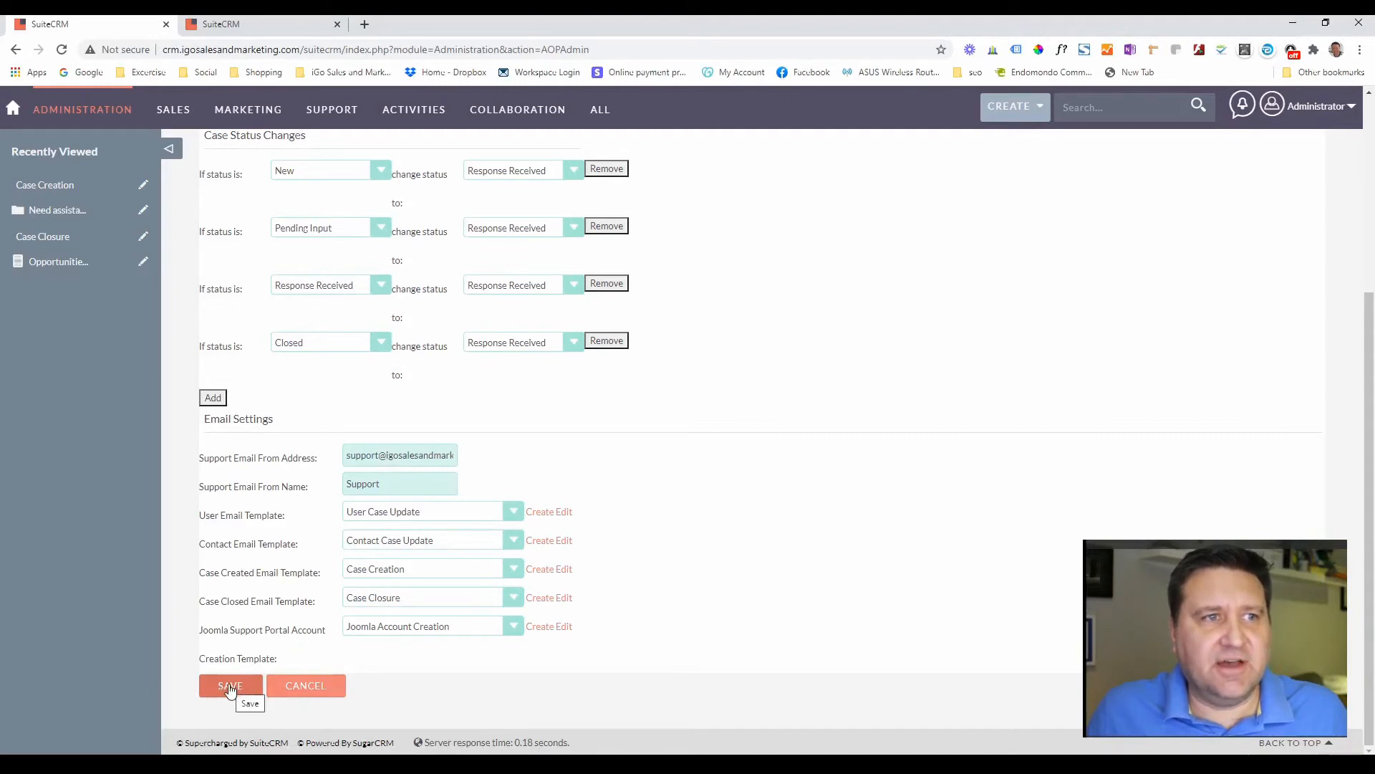
{"action": "left_click", "coordinate": [230, 686]}
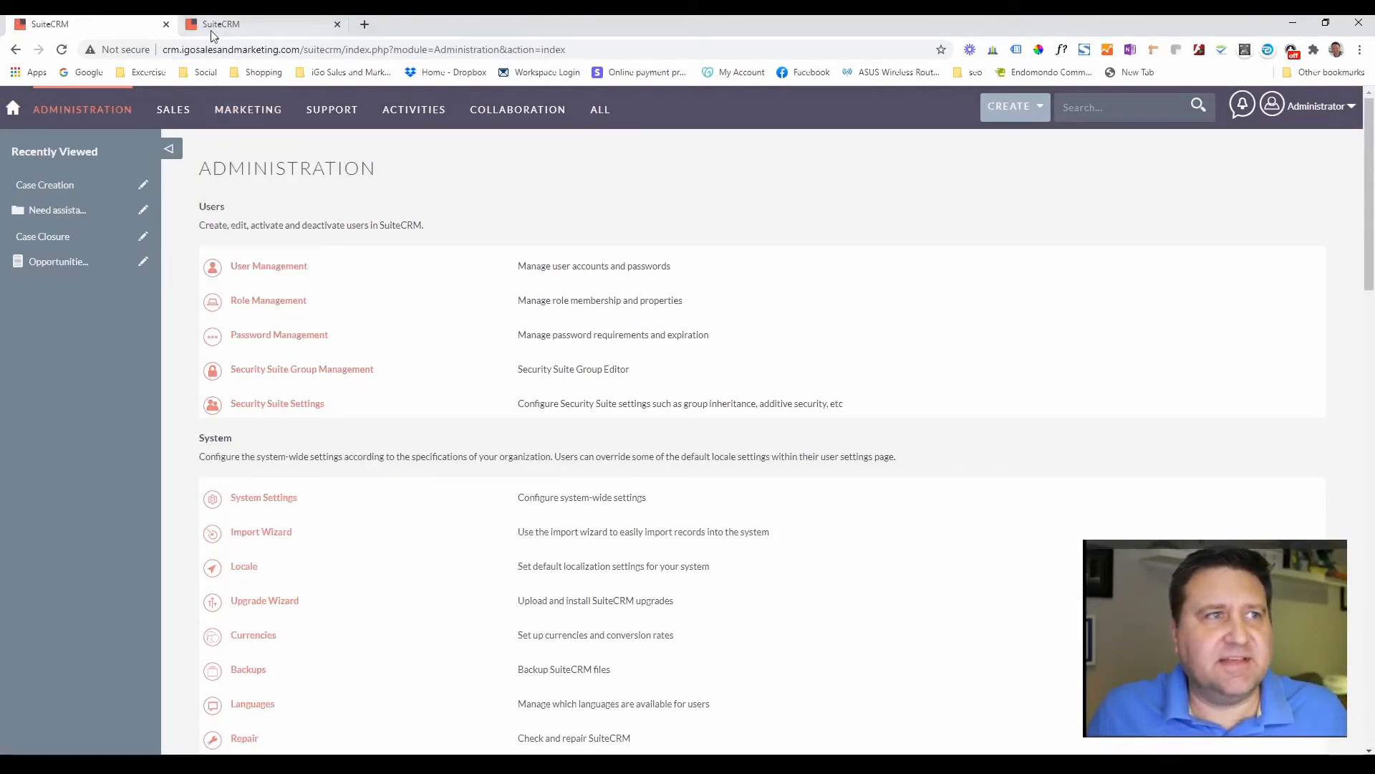
- Open the Cases list from the Support menu, then bring up the Setting Up Case Management slides
{"action": "mouse_move", "coordinate": [176, 127]}
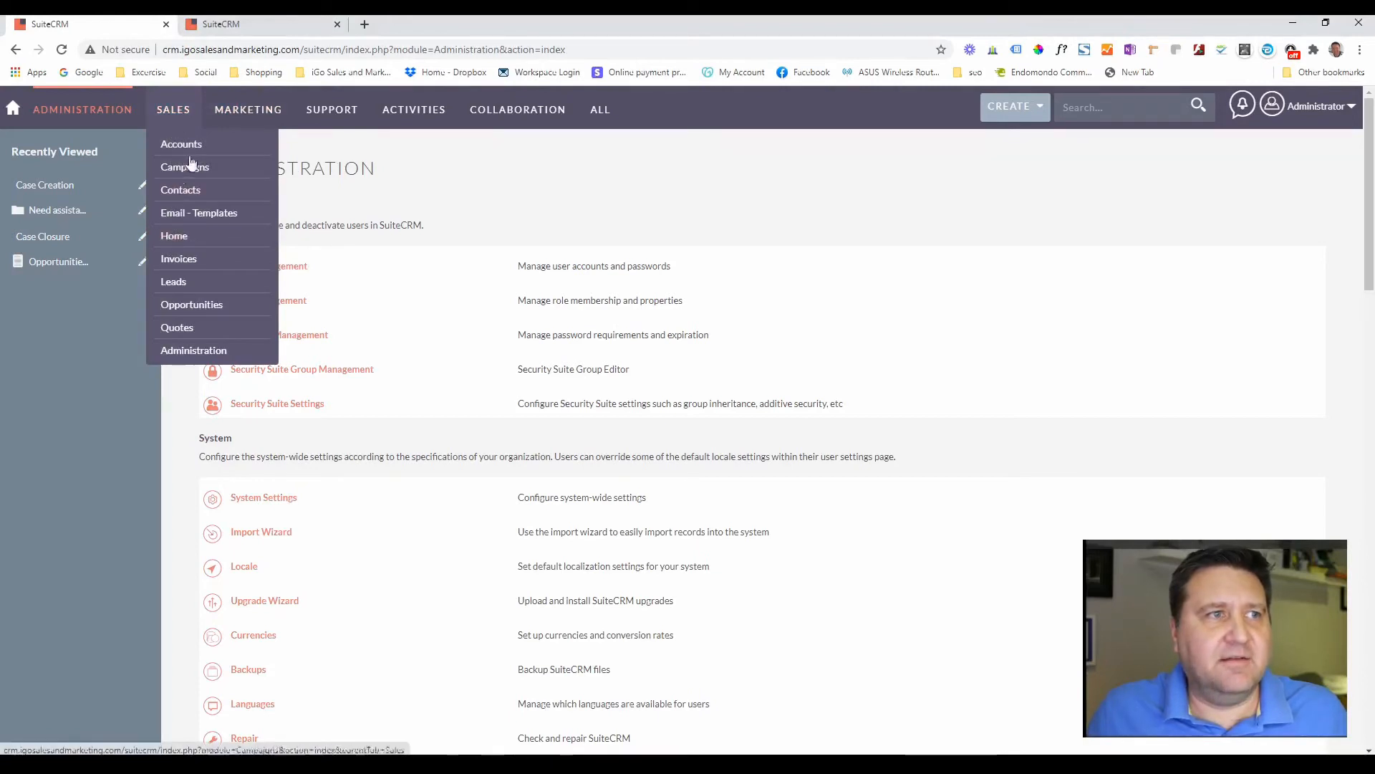
{"action": "mouse_move", "coordinate": [268, 123]}
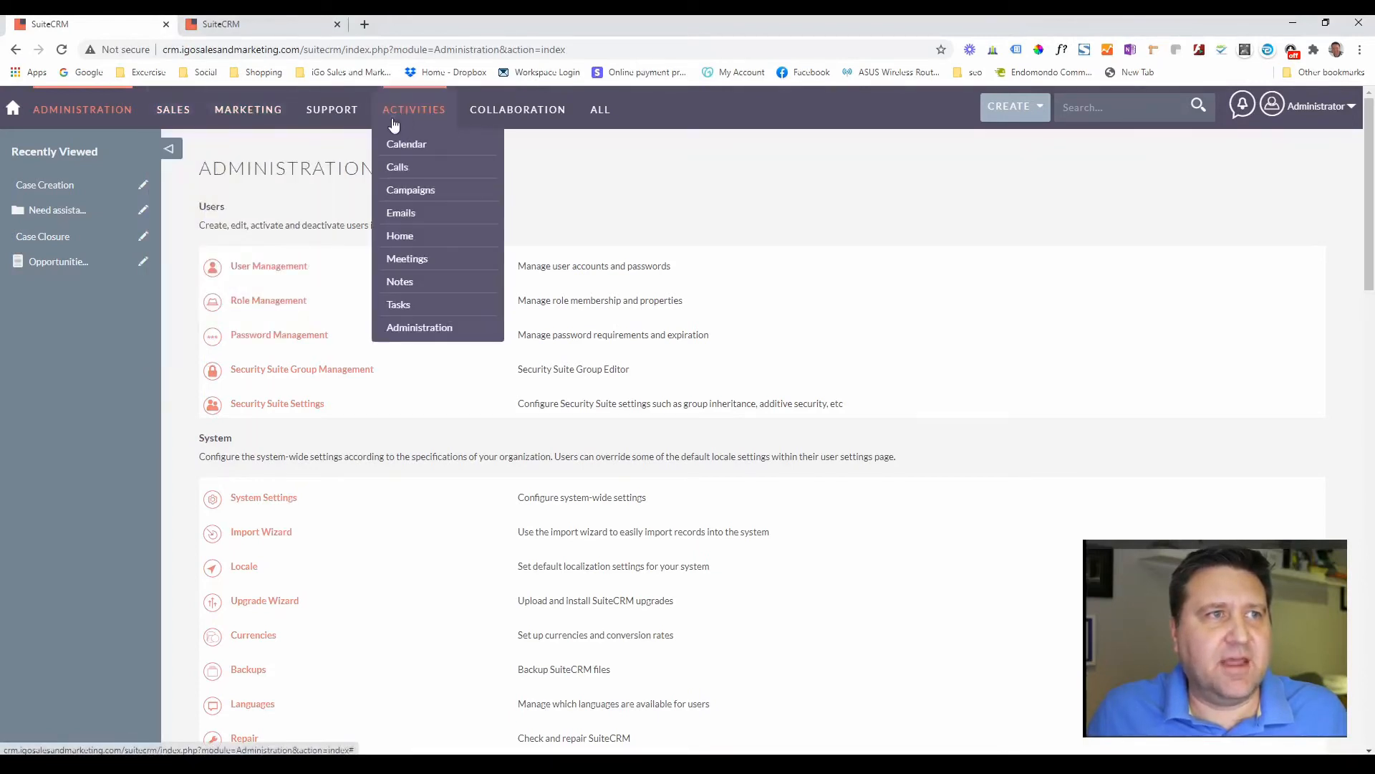
{"action": "mouse_move", "coordinate": [331, 118]}
{"action": "left_click", "coordinate": [328, 168]}
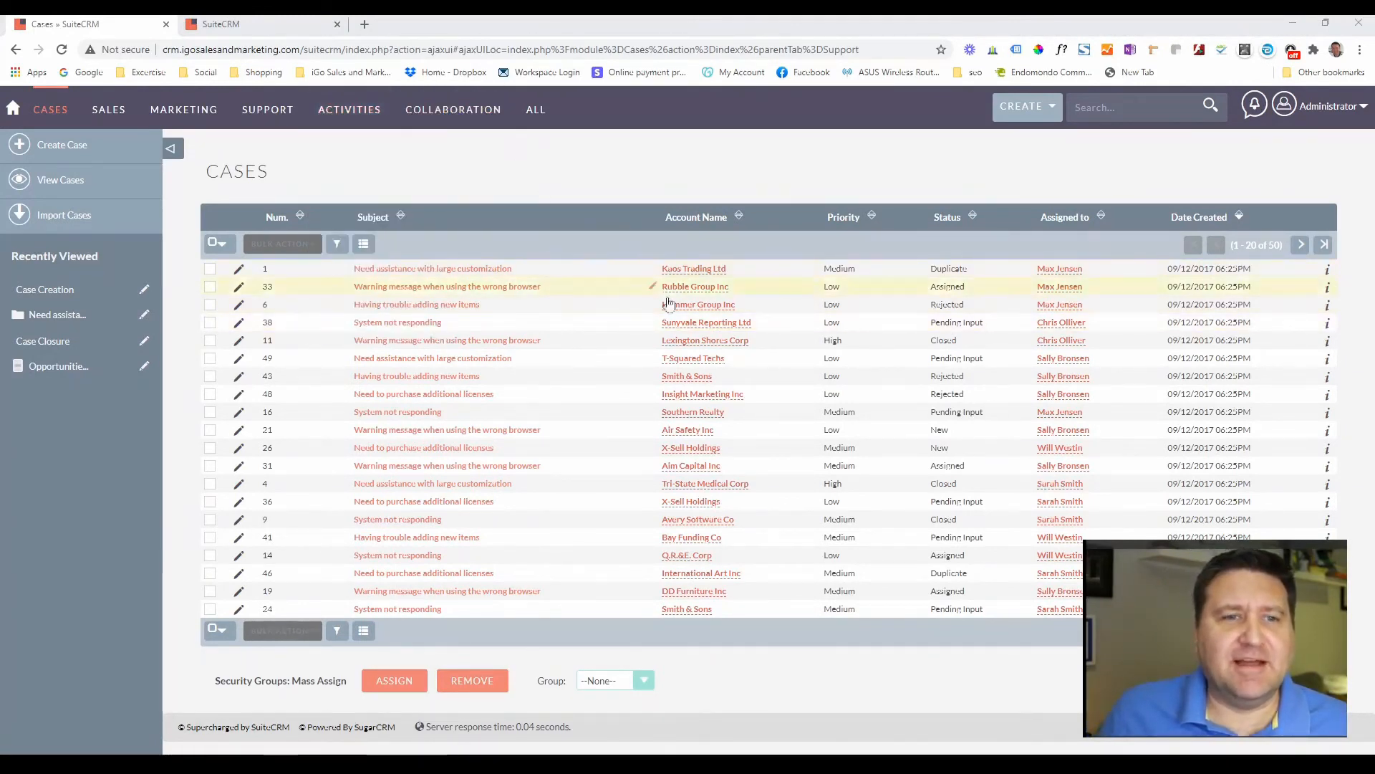
{"action": "left_click", "coordinate": [1139, 763]}
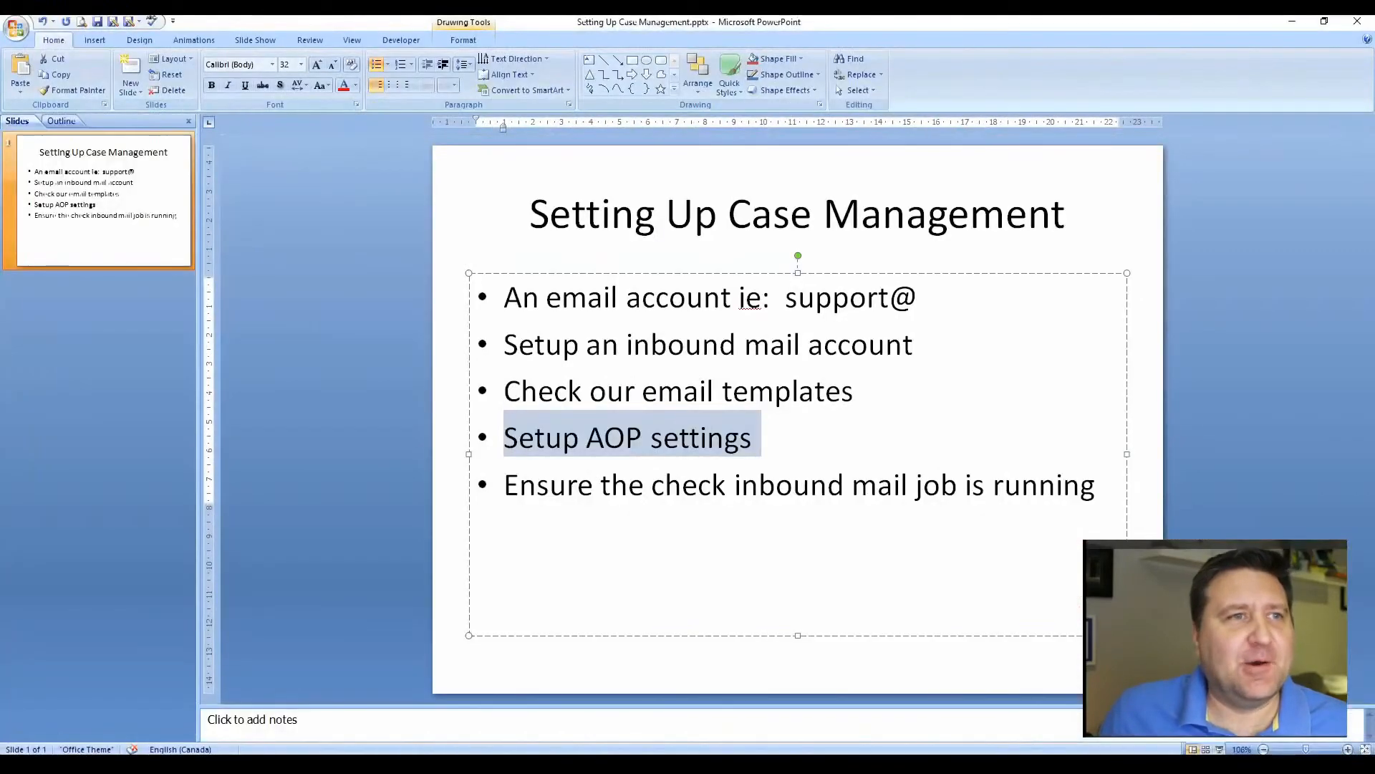
- Select the last bullet, 'Ensure the check inbound mail job is running', and return to SuiteCRM
{"action": "triple_click", "coordinate": [767, 490]}
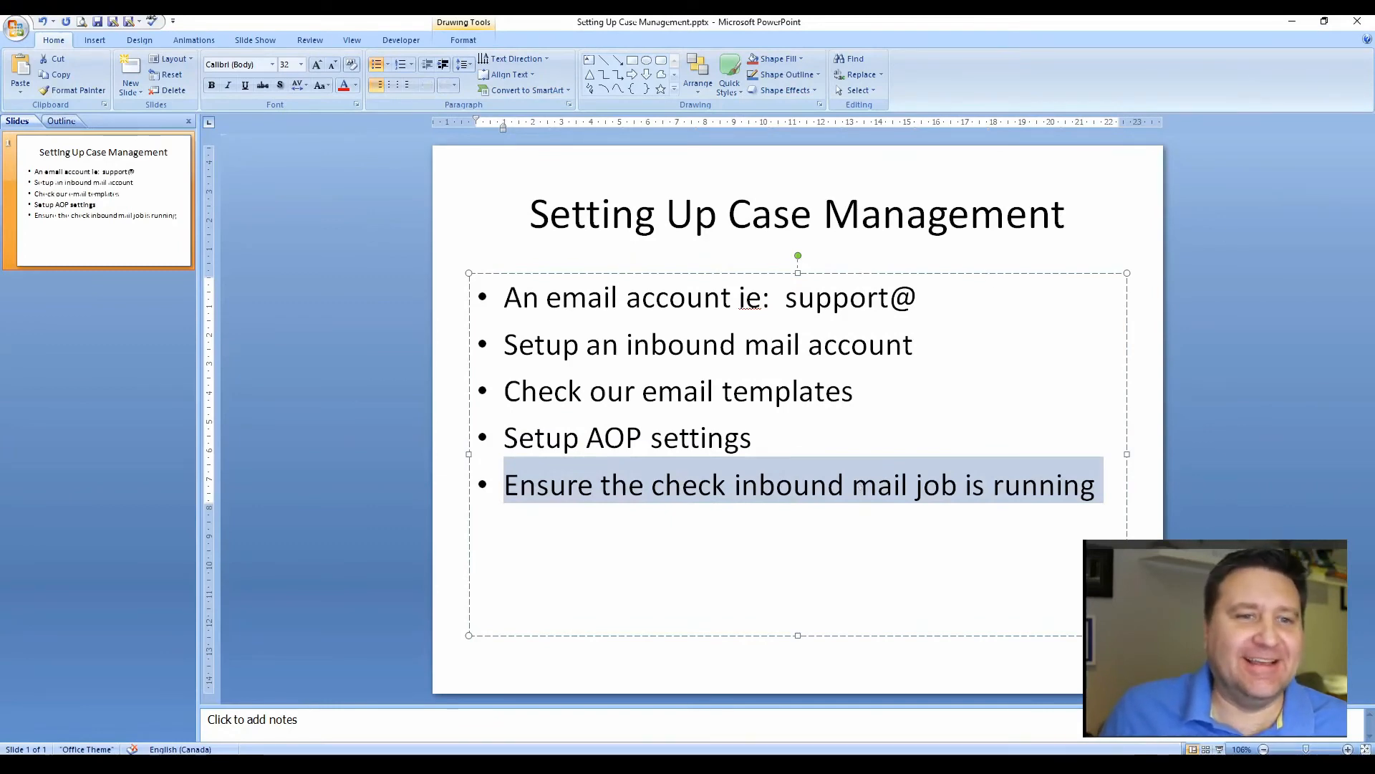
{"action": "key", "text": "alt+Tab"}
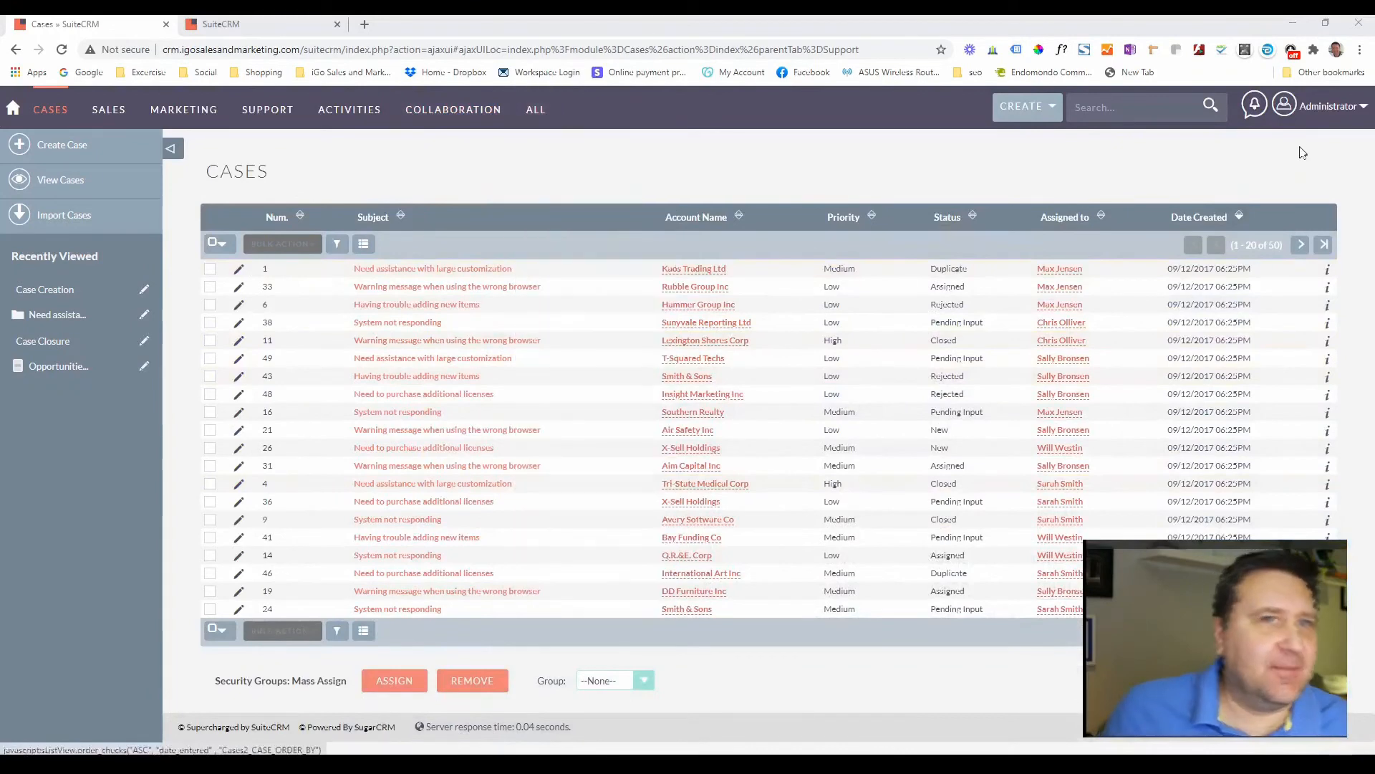
- Go to the Administration page in the second SuiteCRM tab and open the Scheduler list
{"action": "left_click", "coordinate": [228, 21]}
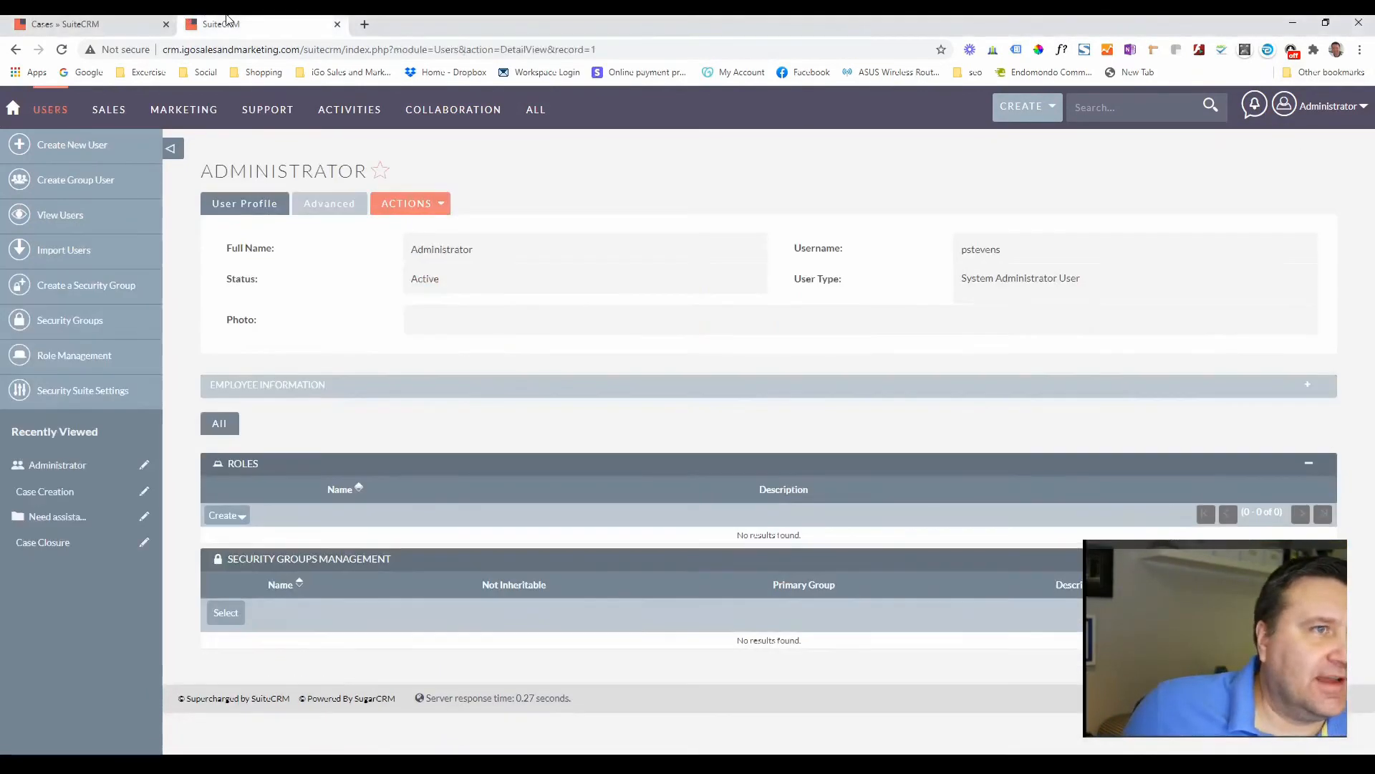
{"action": "left_click", "coordinate": [152, 21]}
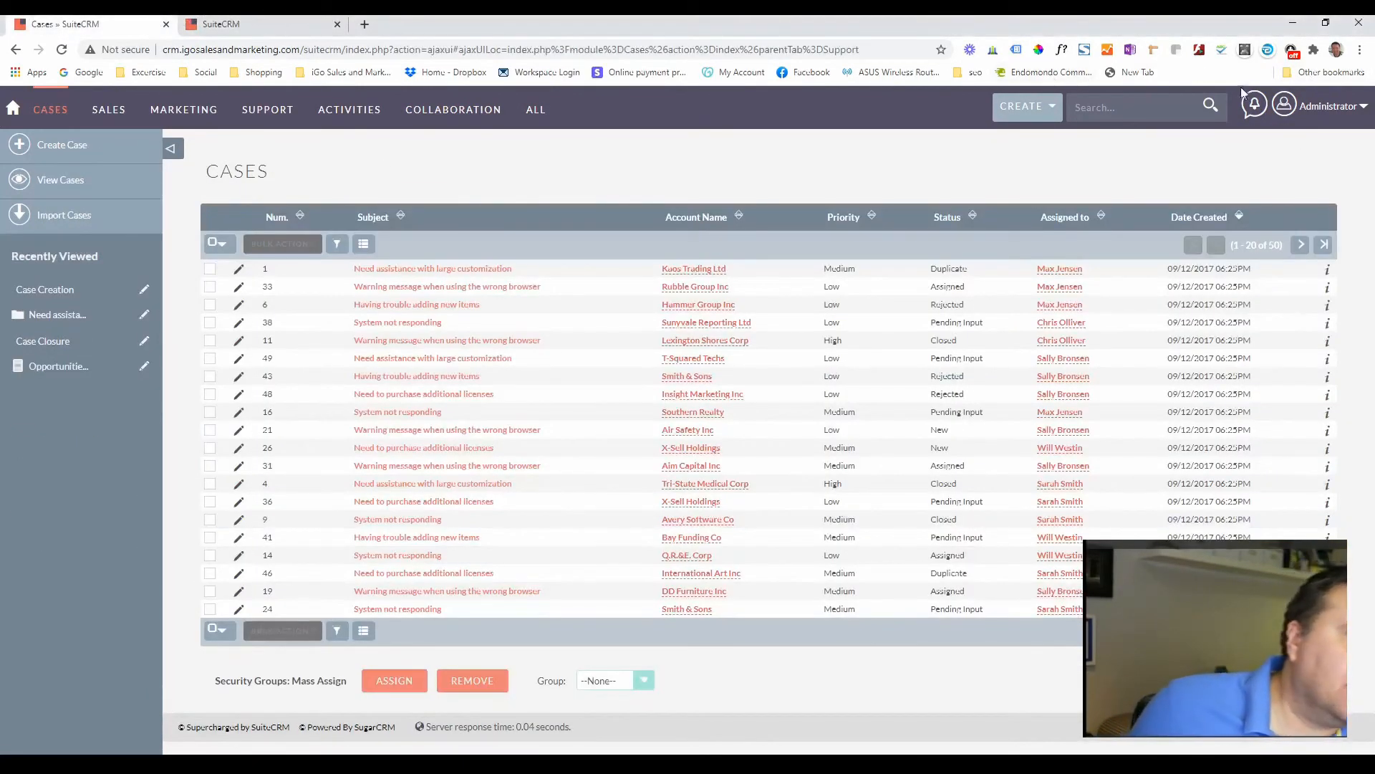
{"action": "left_click", "coordinate": [1285, 106]}
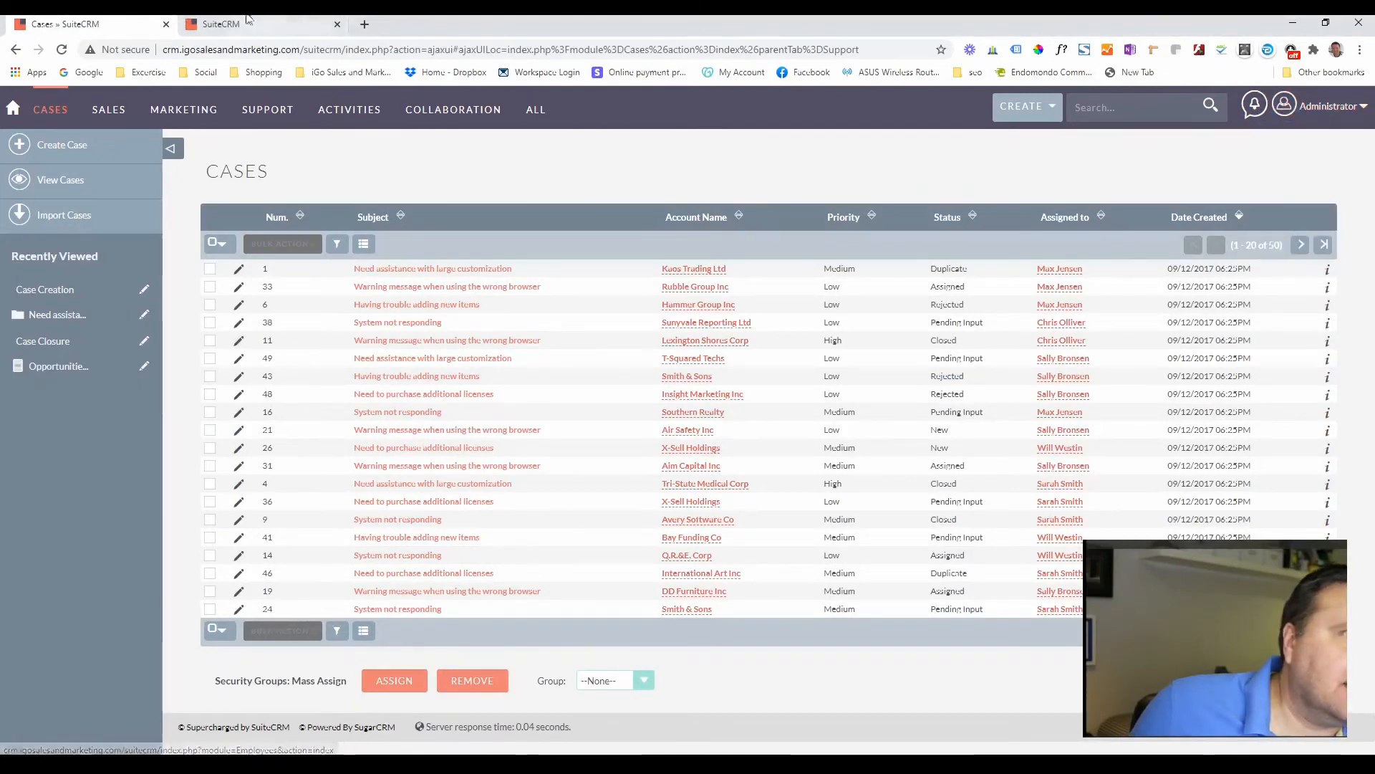
{"action": "left_click", "coordinate": [284, 25]}
{"action": "mouse_move", "coordinate": [1319, 122]}
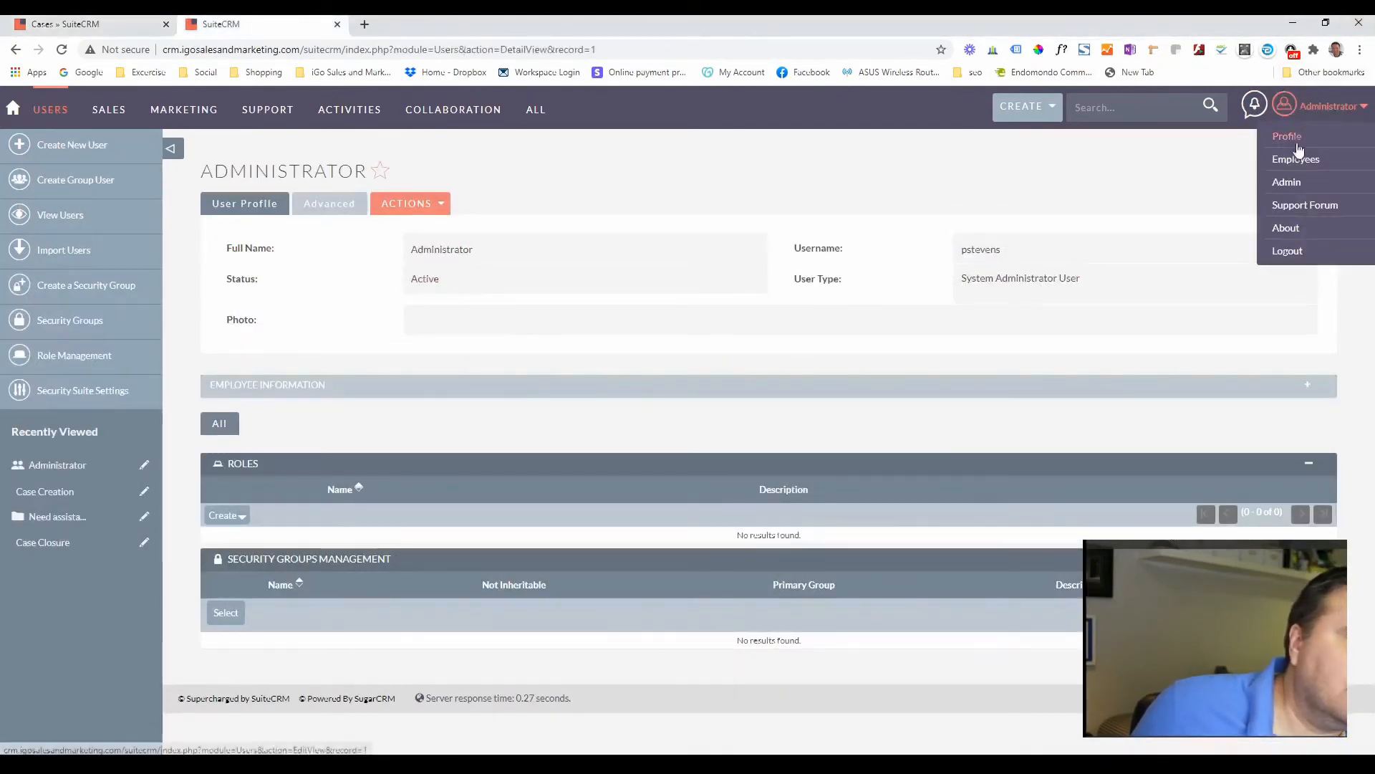
{"action": "left_click", "coordinate": [1293, 187]}
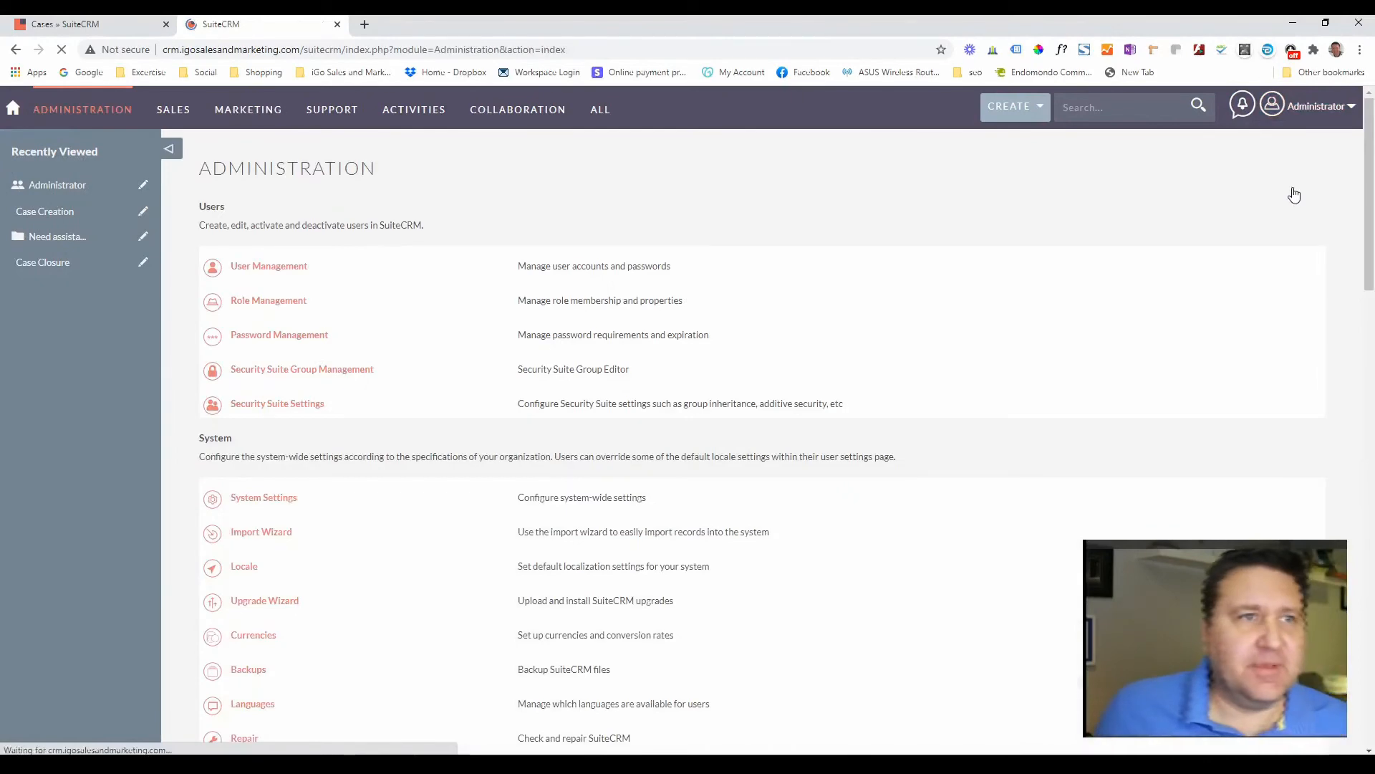
{"action": "scroll", "coordinate": [405, 377], "scroll_direction": "down", "scroll_amount": 4}
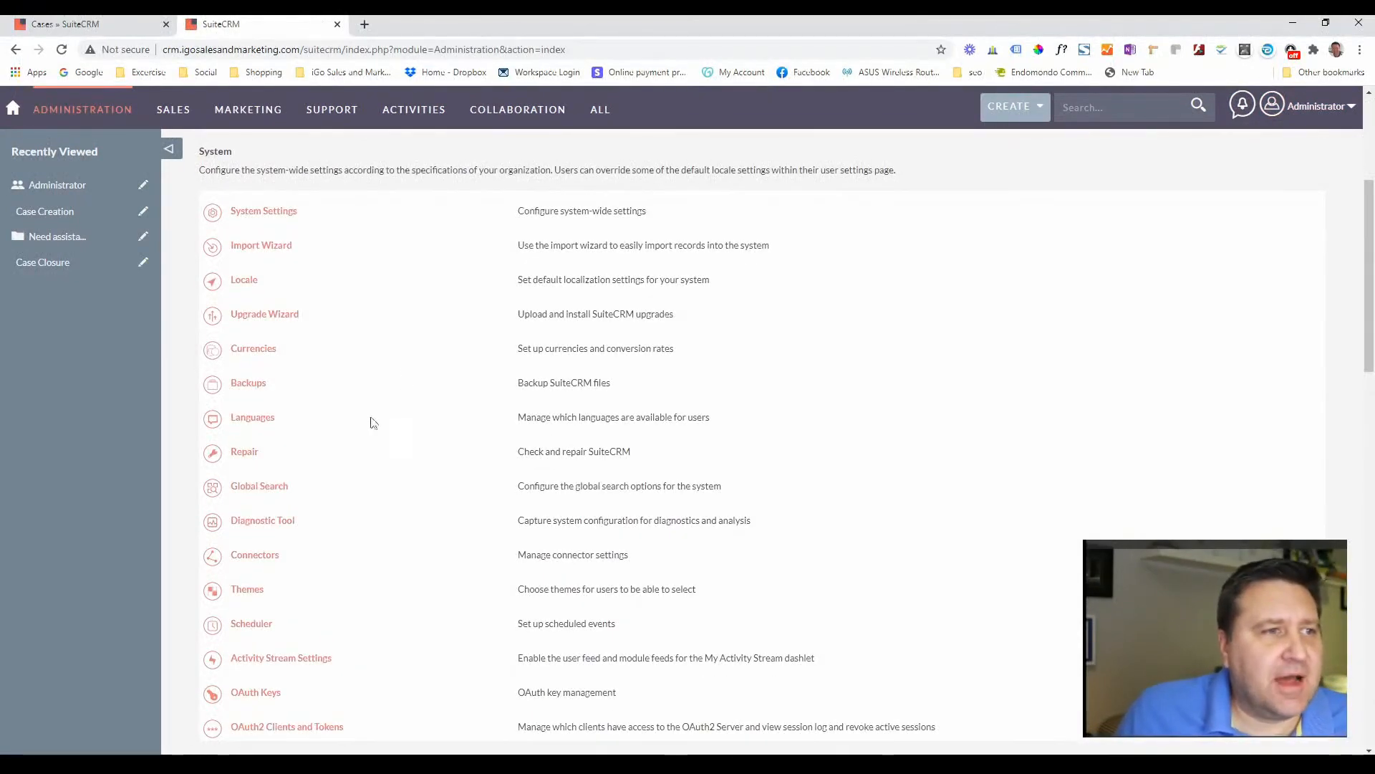
{"action": "left_click", "coordinate": [262, 630]}
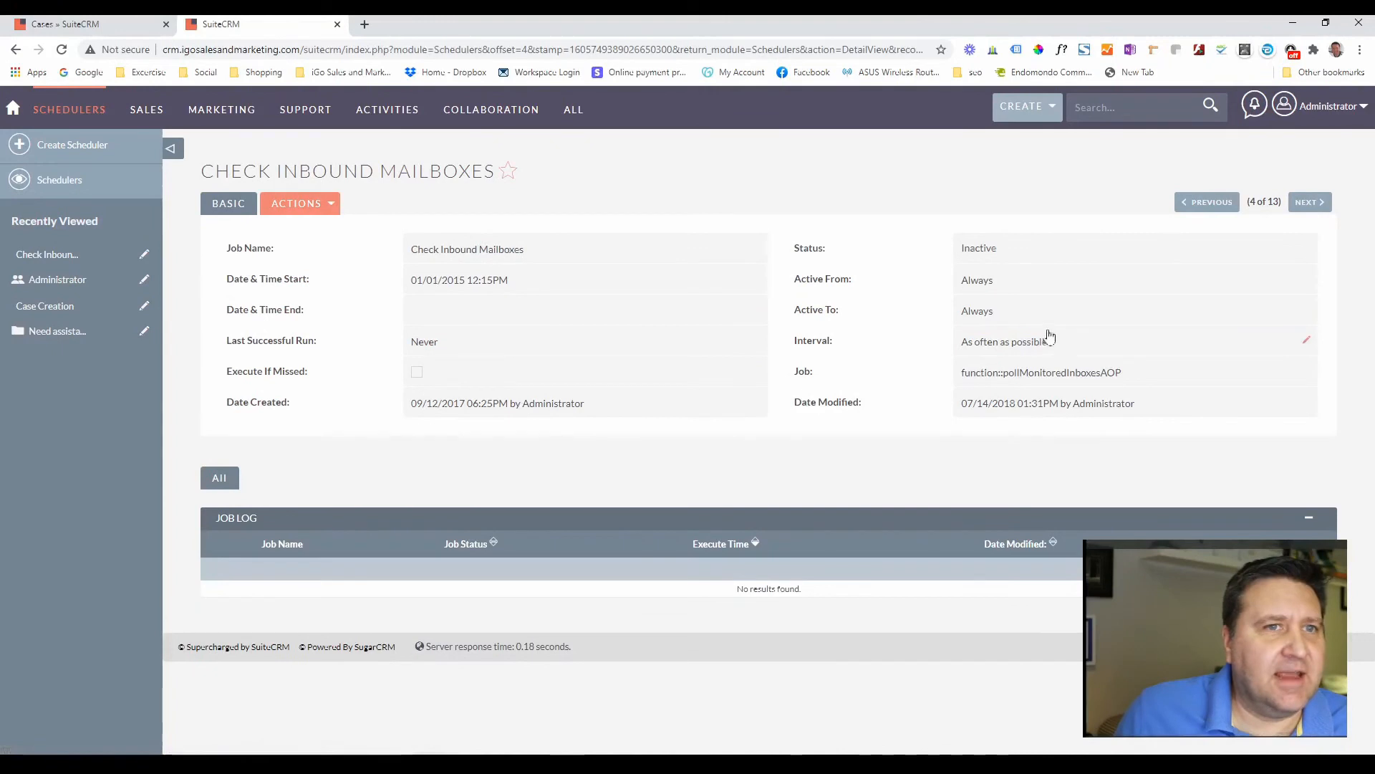
- Edit the Check Inbound Mailboxes scheduler, set its status to Active, and save
{"action": "left_click", "coordinate": [331, 205]}
{"action": "left_click", "coordinate": [256, 229]}
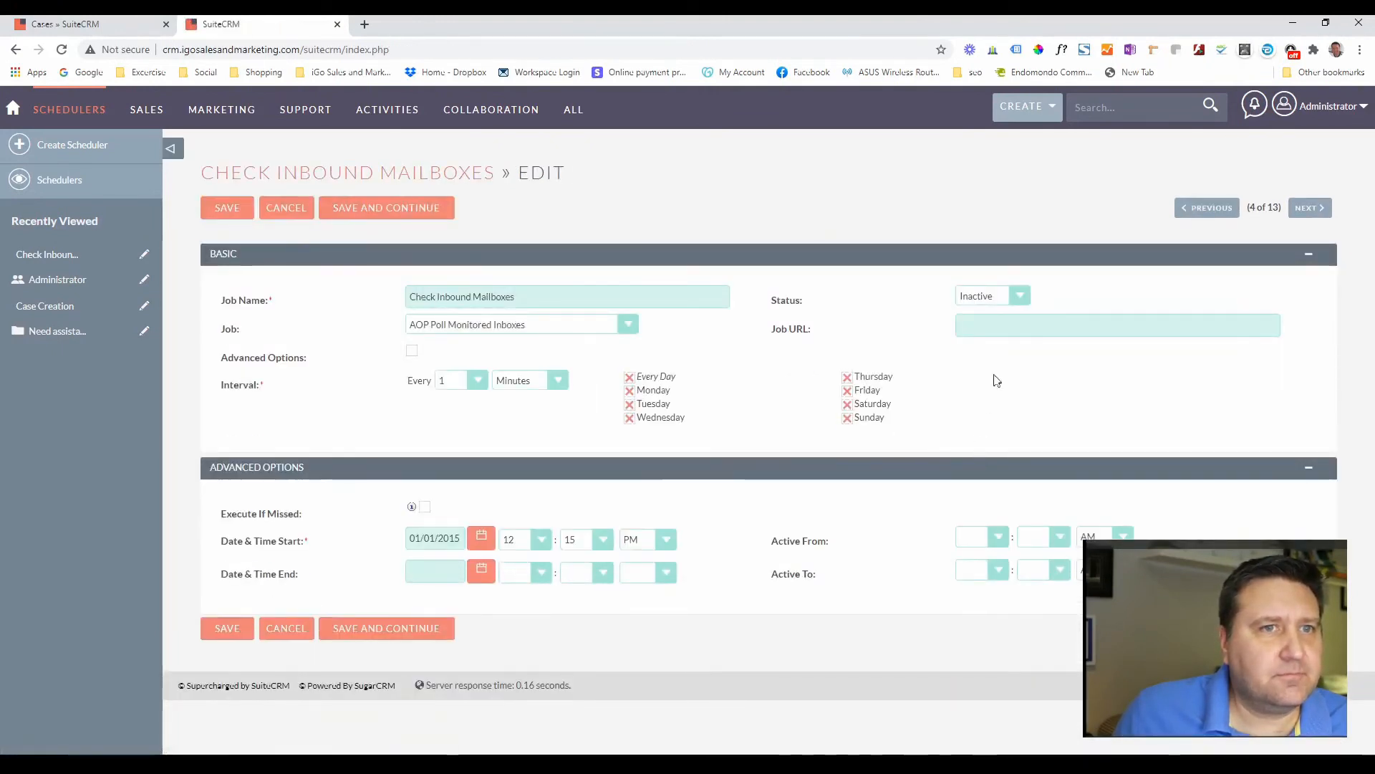
{"action": "left_click", "coordinate": [999, 296]}
{"action": "left_click", "coordinate": [994, 312]}
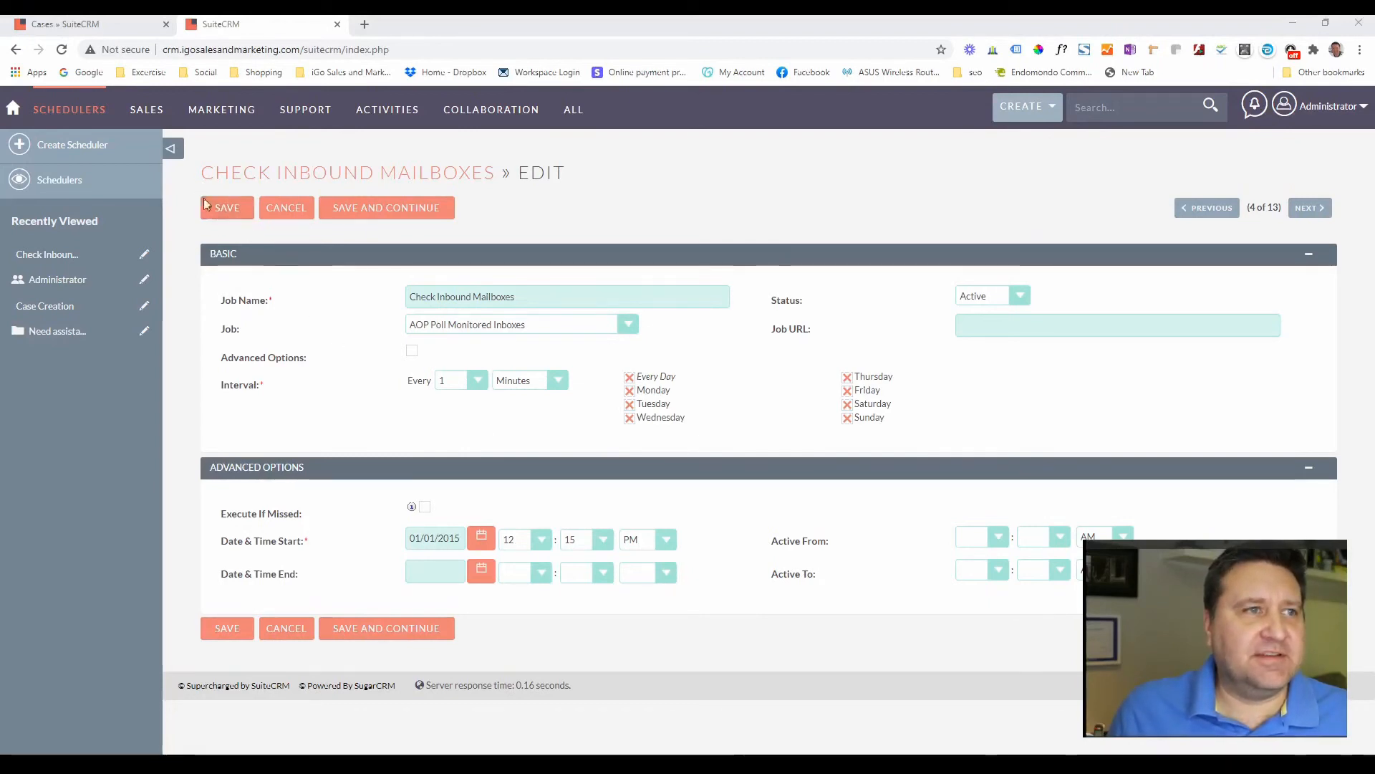
{"action": "left_click", "coordinate": [225, 212]}
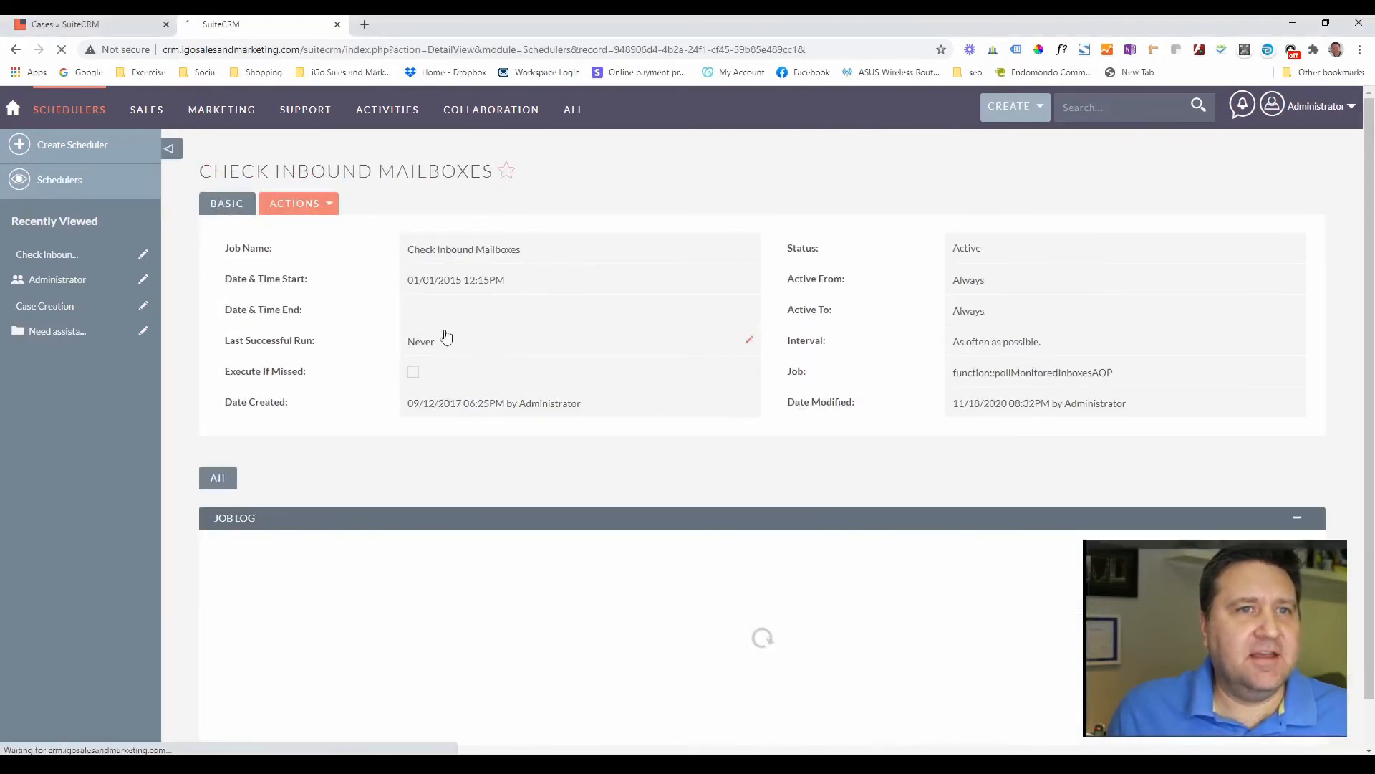
- Check the Check Inbound Mailboxes job log for a completed run, then view the Cases list
{"action": "left_click", "coordinate": [62, 178]}
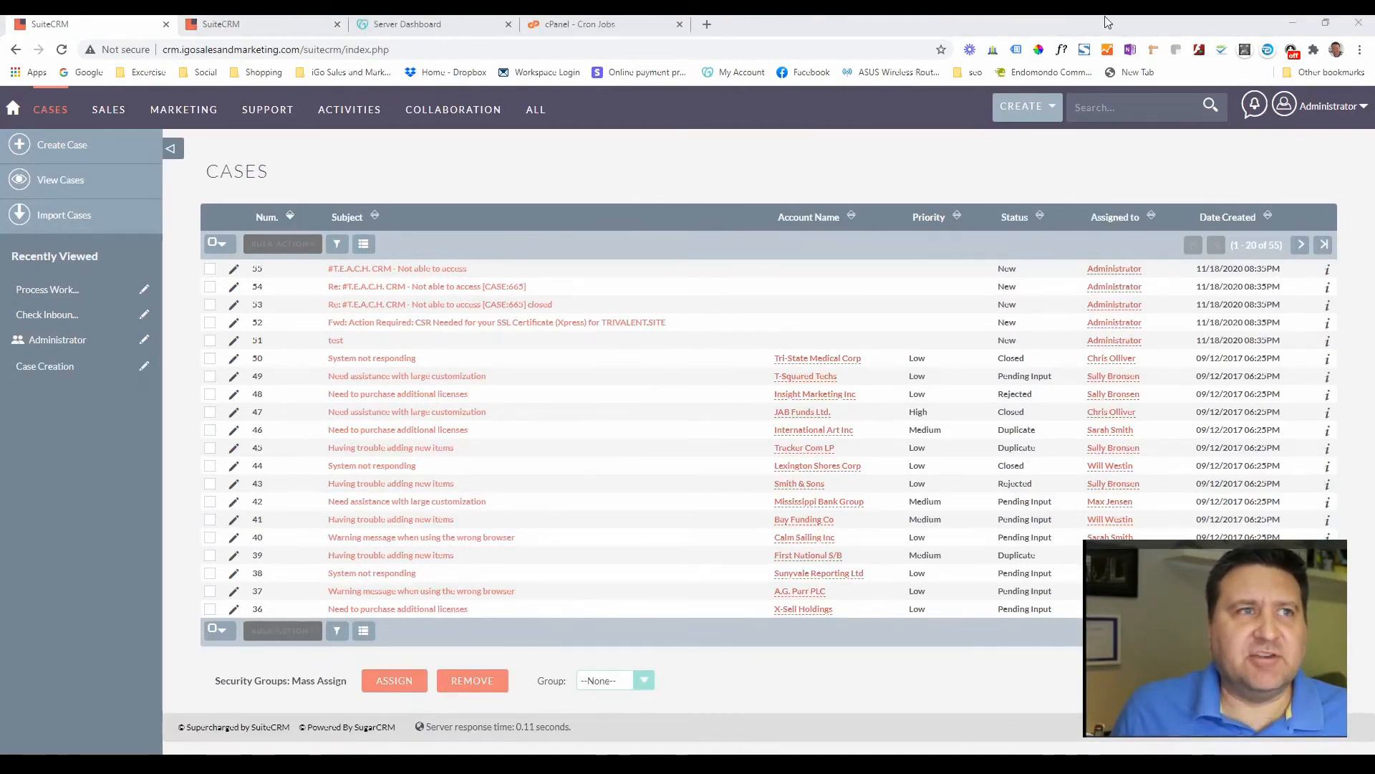
{"action": "left_click", "coordinate": [244, 24]}
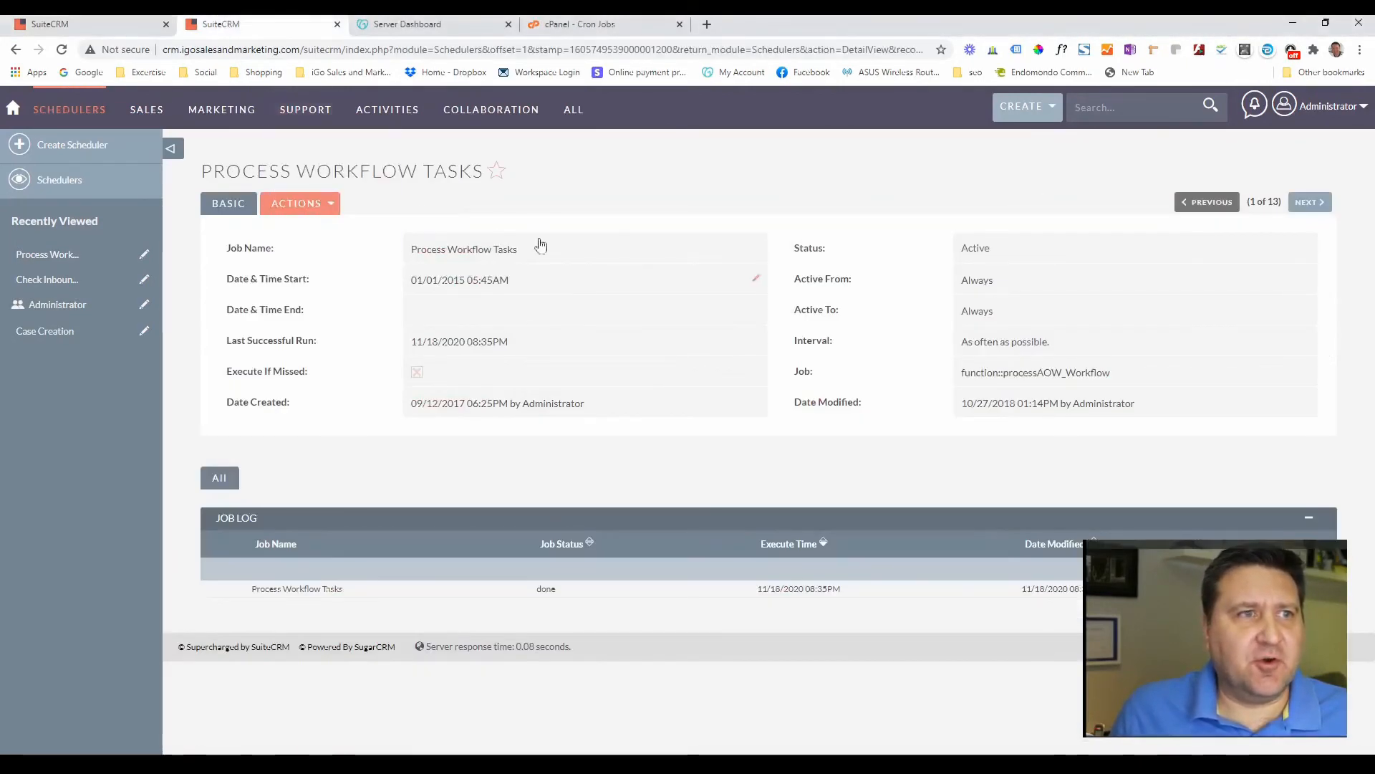
{"action": "left_click", "coordinate": [50, 185]}
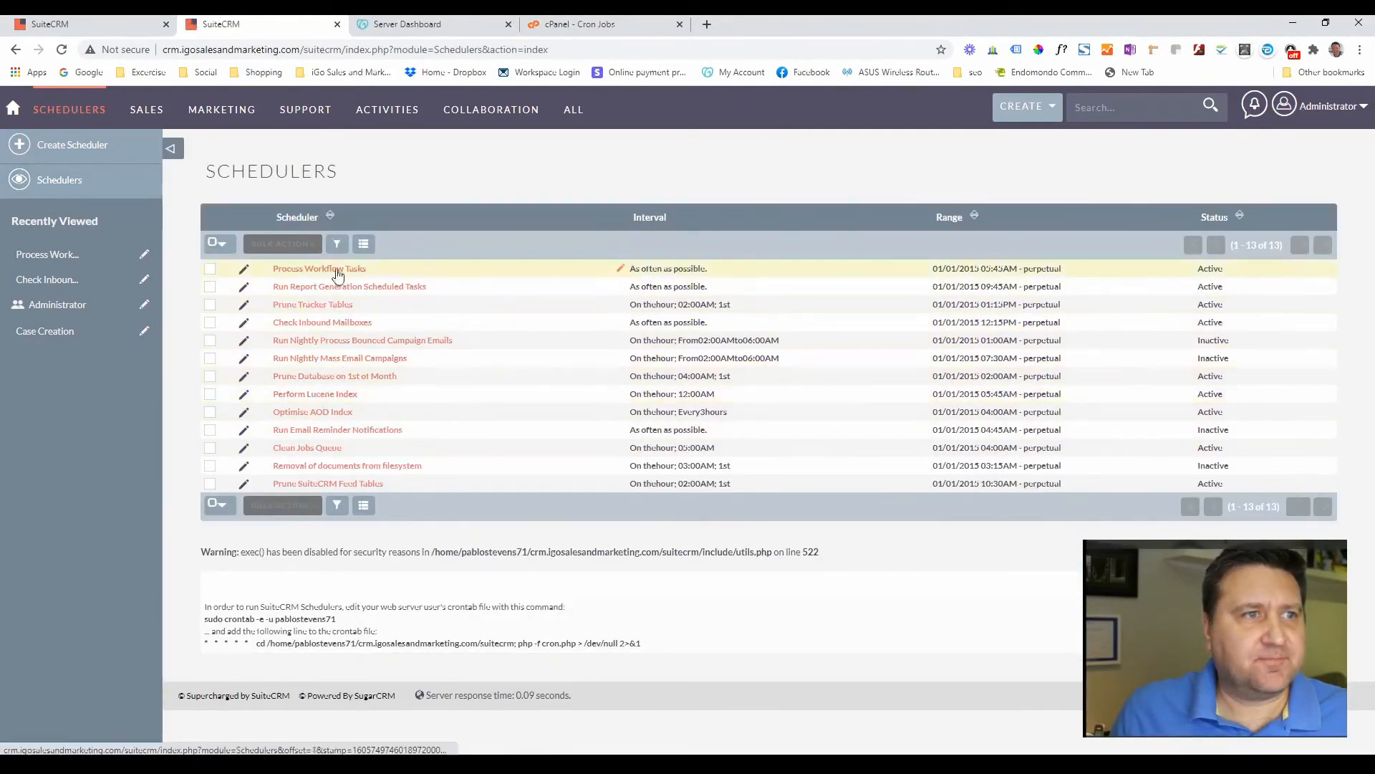
{"action": "left_click", "coordinate": [321, 323]}
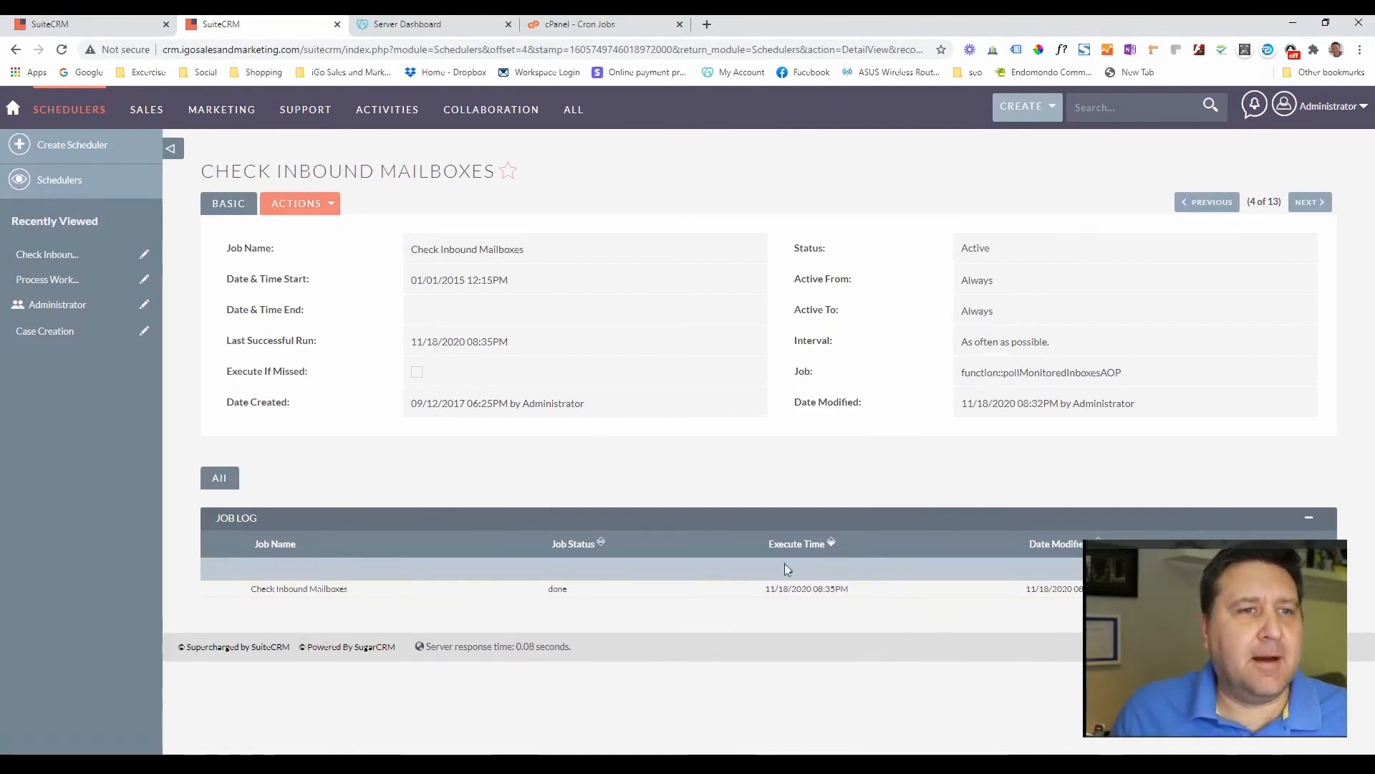
{"action": "left_click", "coordinate": [141, 20]}
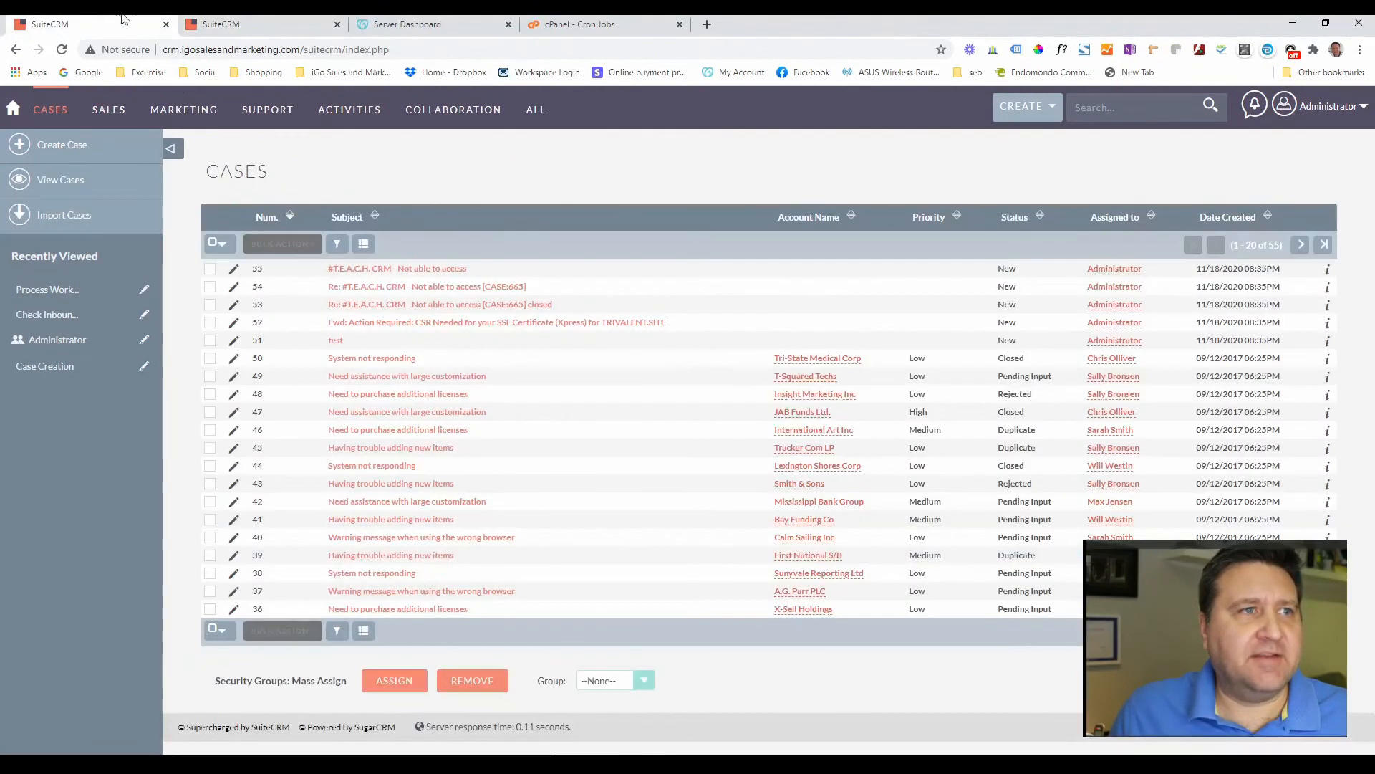
- Open case 51 'test', highlight its case number, and start an update on the case
{"action": "left_click", "coordinate": [336, 343]}
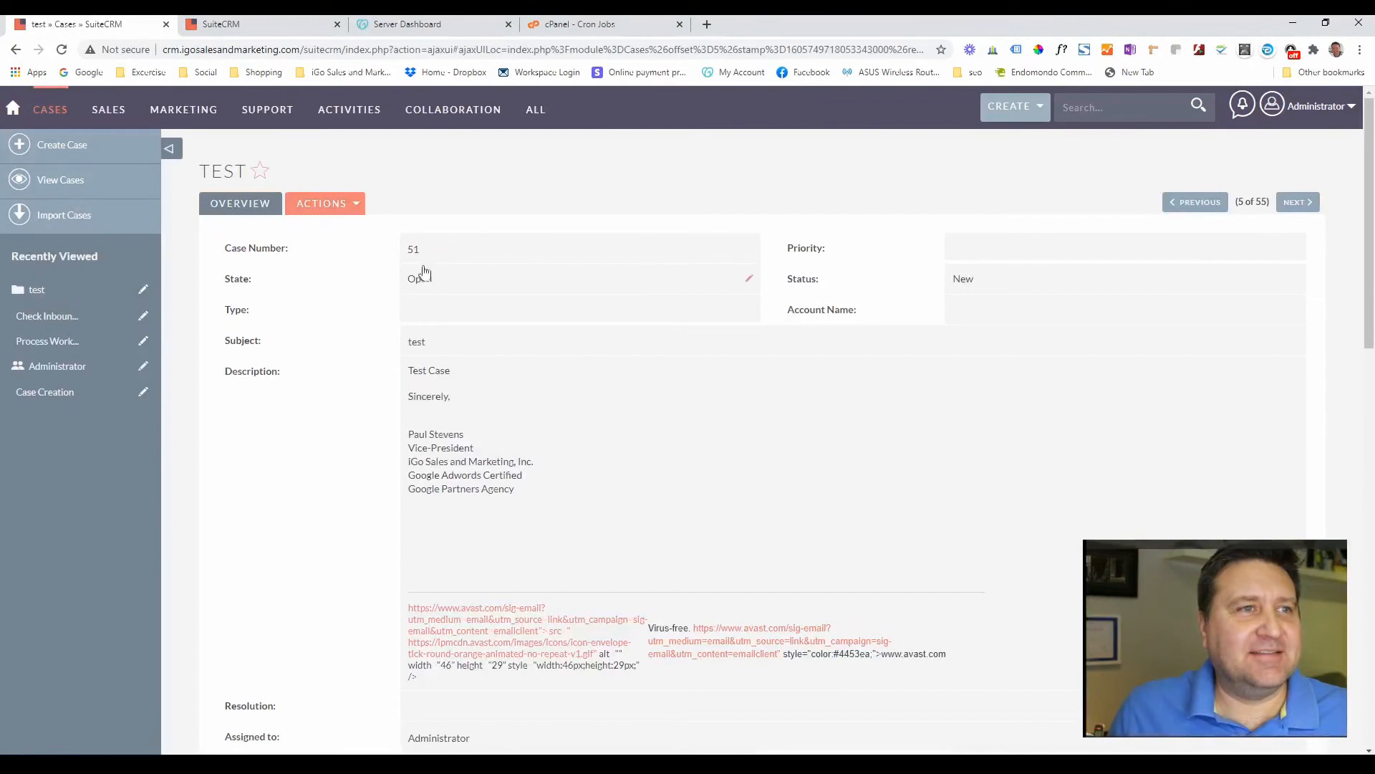
{"action": "left_click_drag", "start_coordinate": [410, 248], "coordinate": [448, 255]}
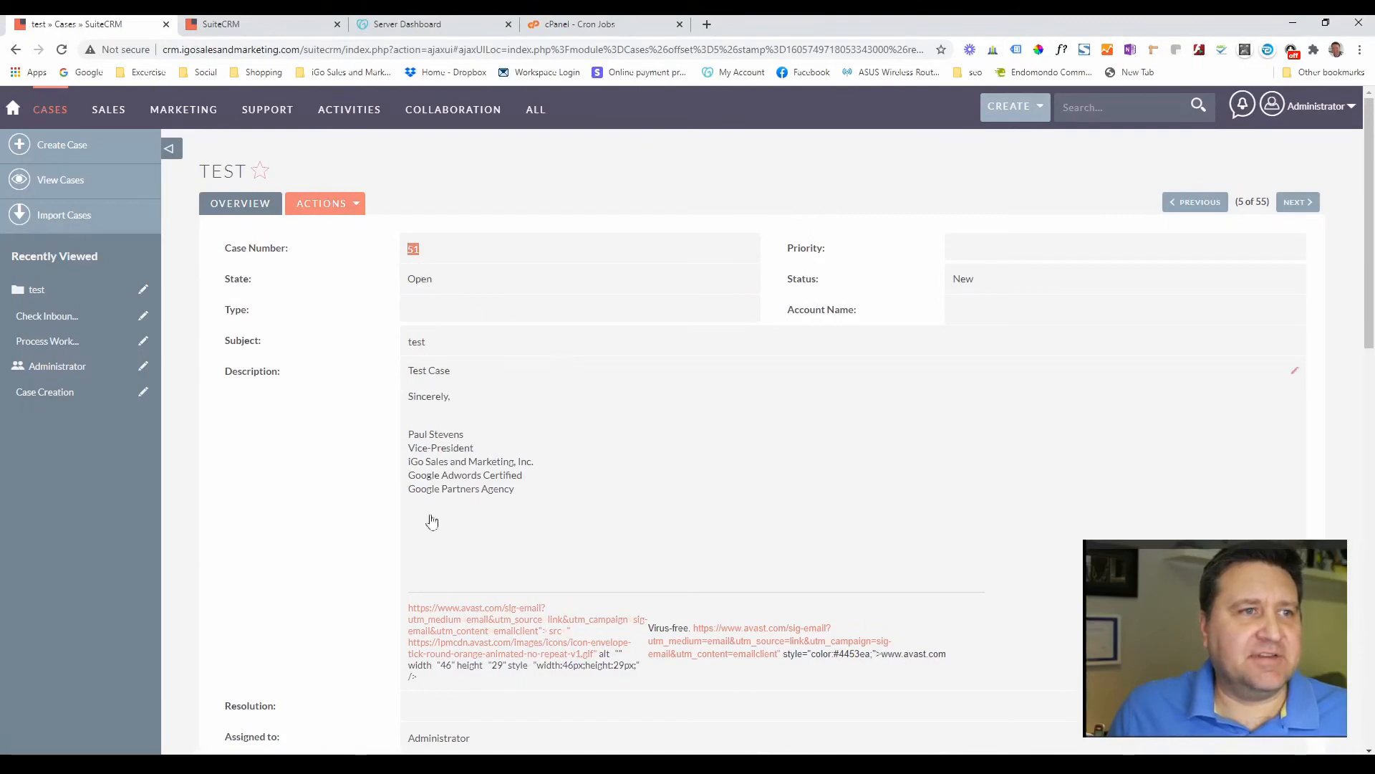
{"action": "scroll", "coordinate": [537, 414], "scroll_direction": "down", "scroll_amount": 3}
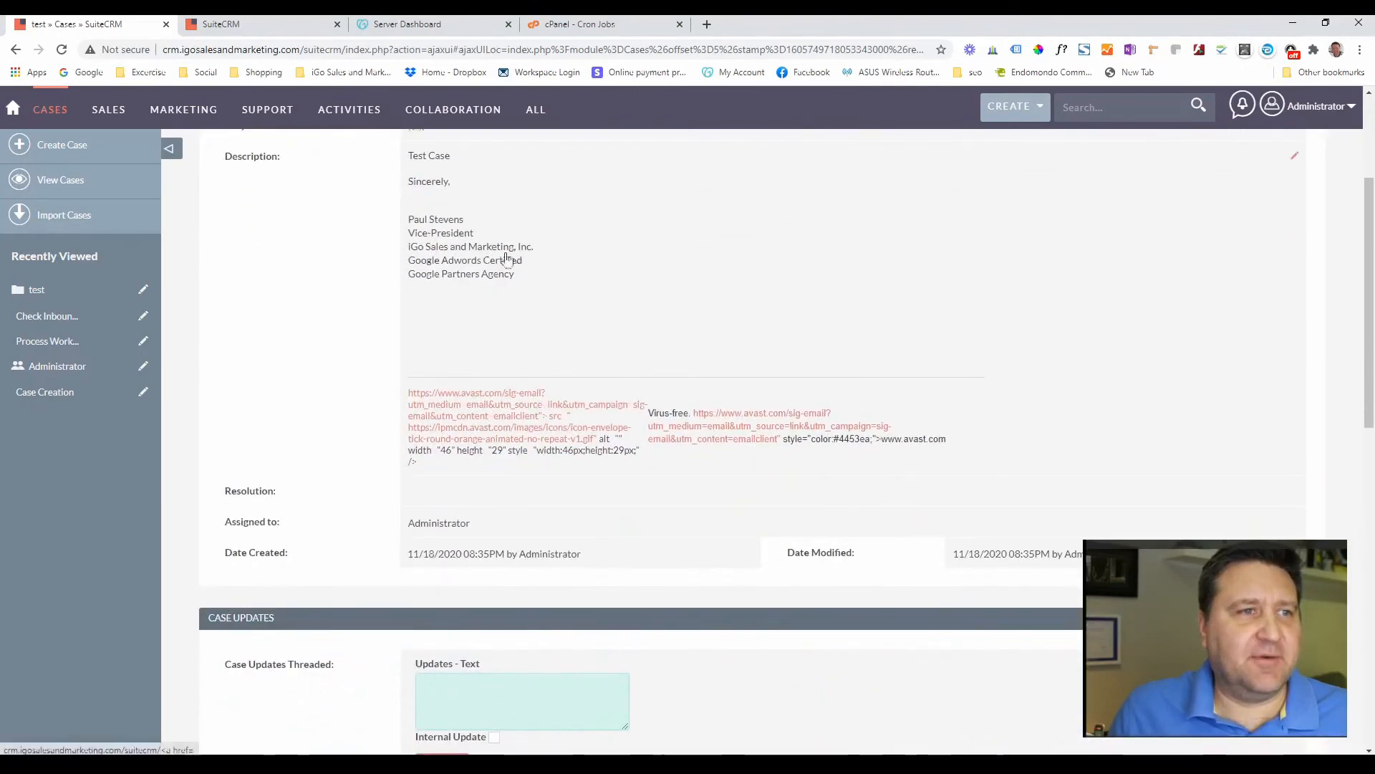
{"action": "scroll", "coordinate": [367, 402], "scroll_direction": "down", "scroll_amount": 7}
{"action": "scroll", "coordinate": [367, 402], "scroll_direction": "up", "scroll_amount": 3}
{"action": "left_click", "coordinate": [450, 398]}
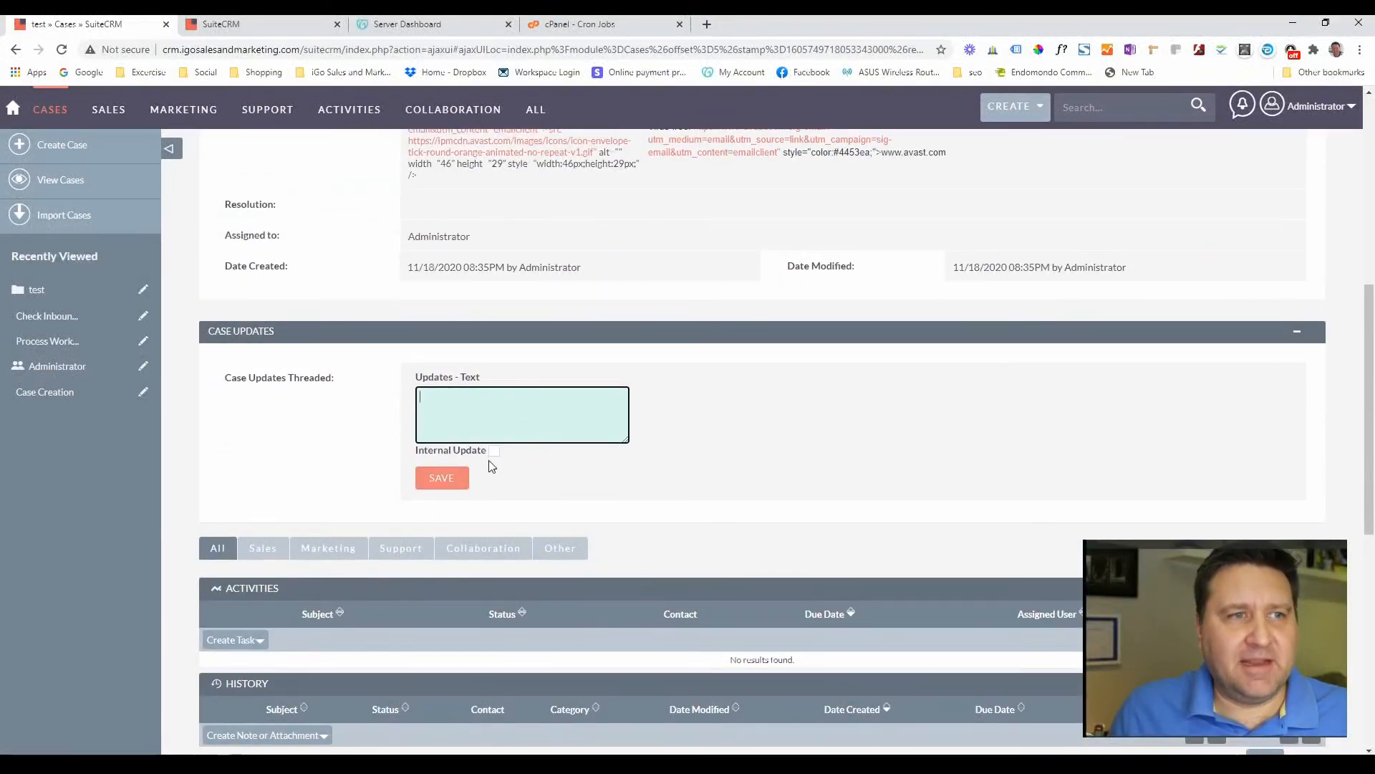
- Review case 51's History entry for the [CASE:51] test email and its contact-linking options
{"action": "scroll", "coordinate": [491, 467], "scroll_direction": "up", "scroll_amount": 7}
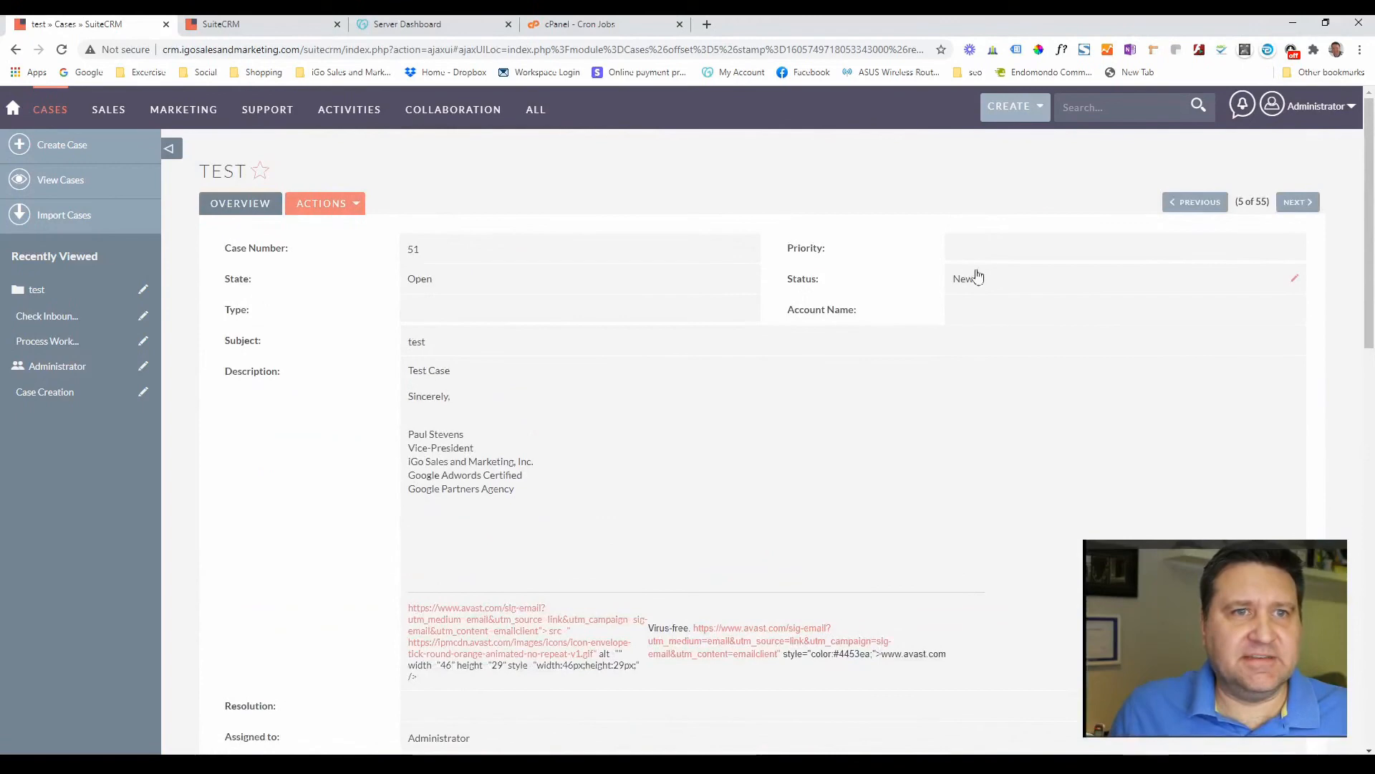
{"action": "scroll", "coordinate": [344, 482], "scroll_direction": "down", "scroll_amount": 6}
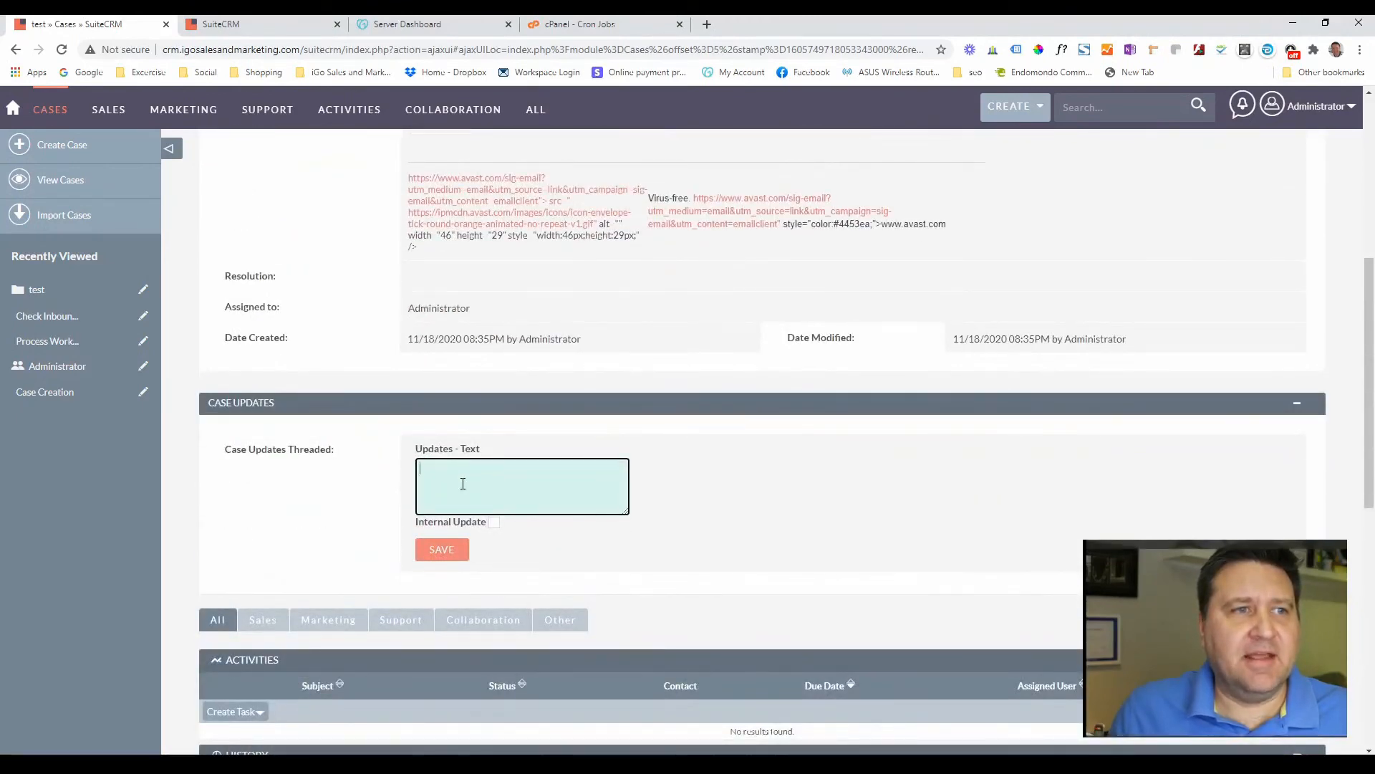
{"action": "scroll", "coordinate": [884, 482], "scroll_direction": "up", "scroll_amount": 6}
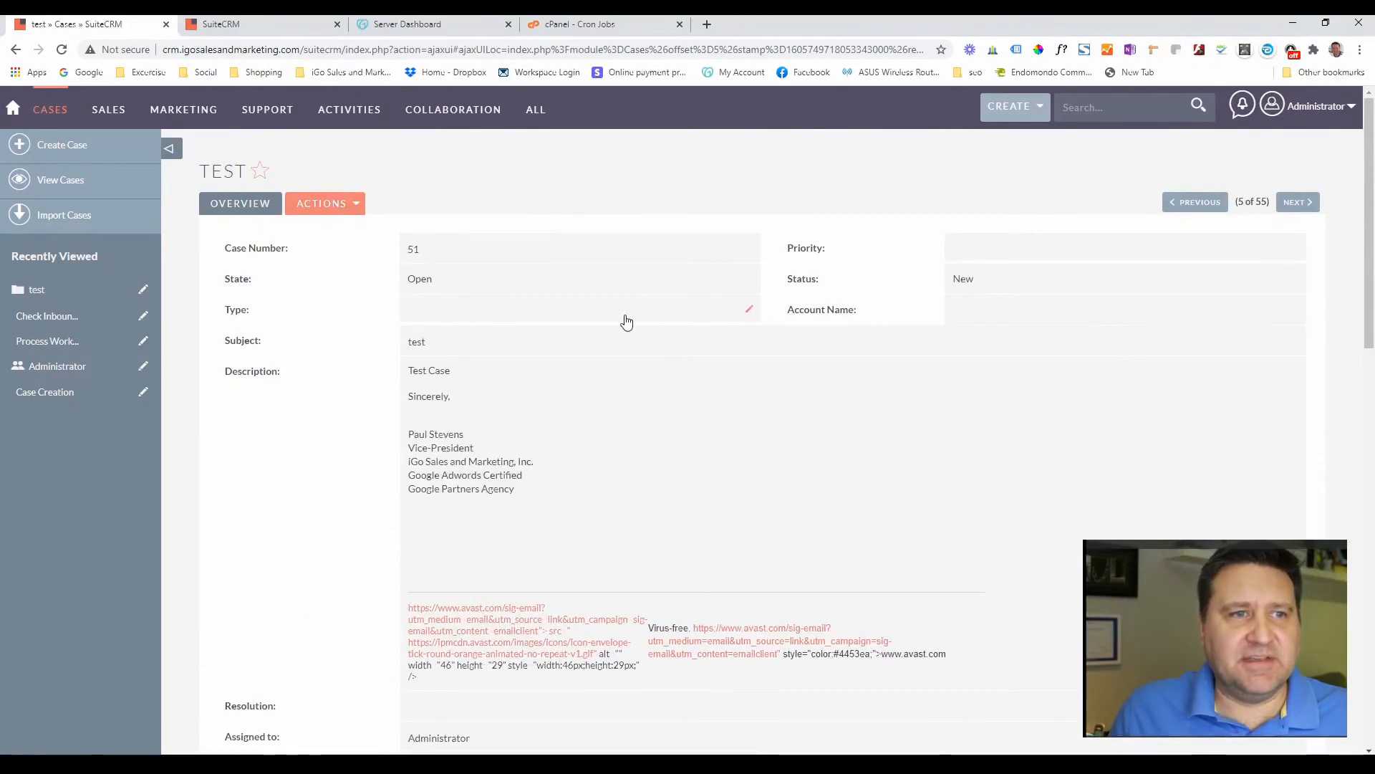
{"action": "scroll", "coordinate": [545, 379], "scroll_direction": "down", "scroll_amount": 5}
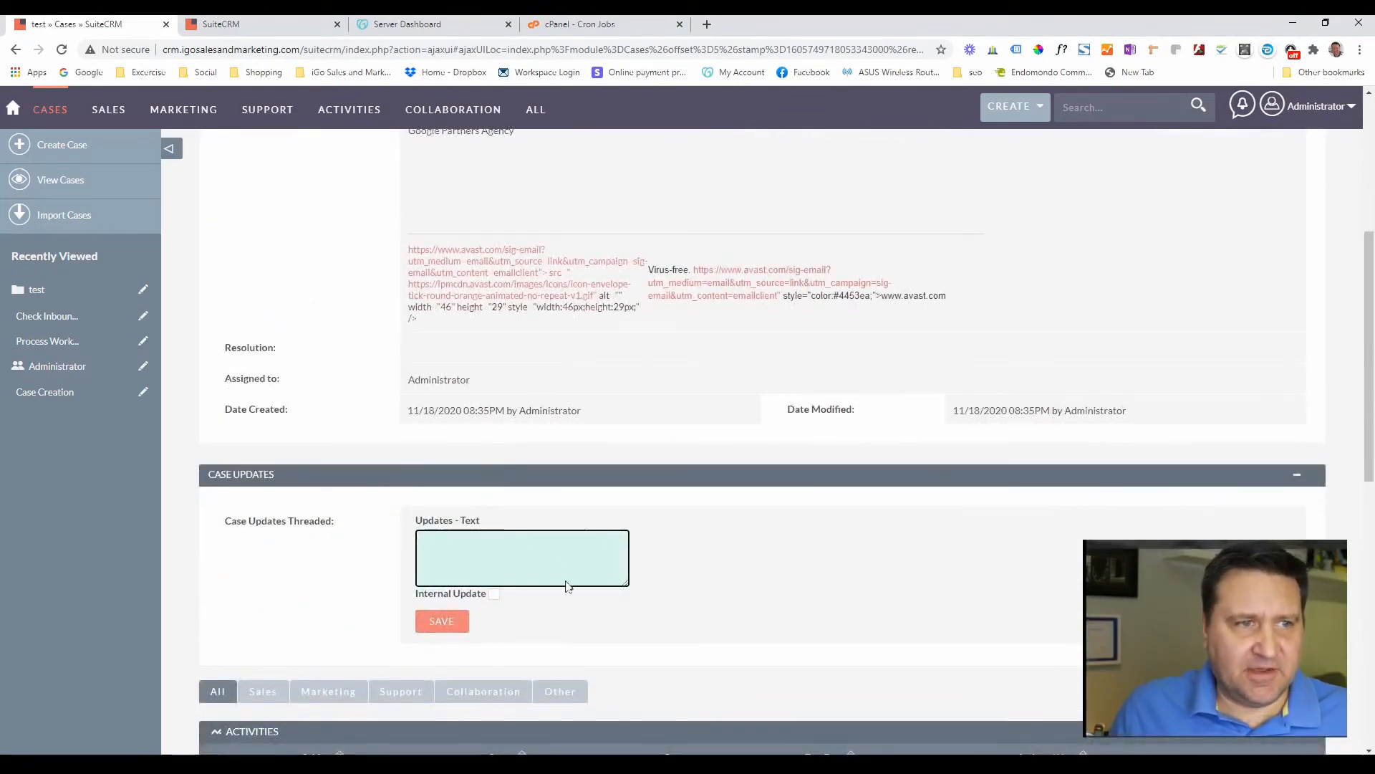
{"action": "scroll", "coordinate": [561, 601], "scroll_direction": "down", "scroll_amount": 2}
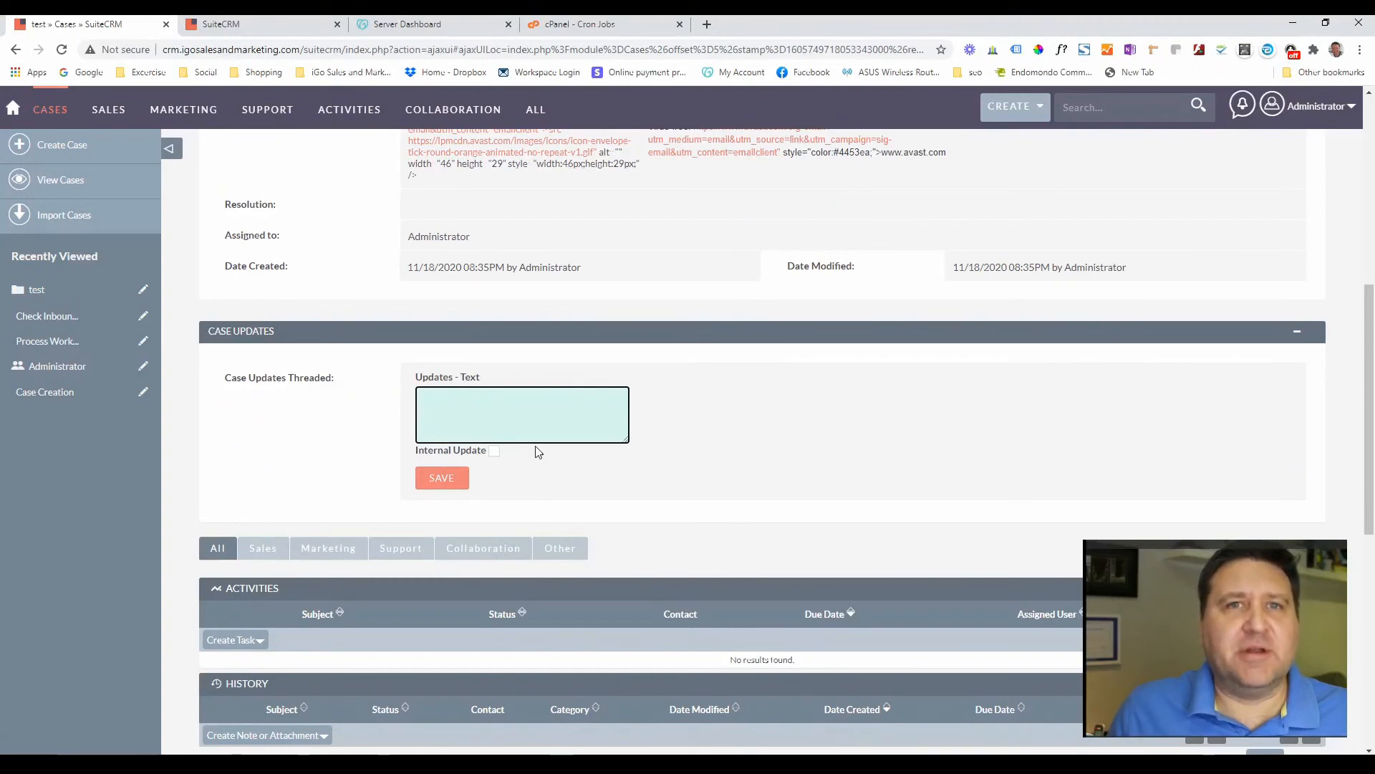
{"action": "scroll", "coordinate": [538, 452], "scroll_direction": "down", "scroll_amount": 6}
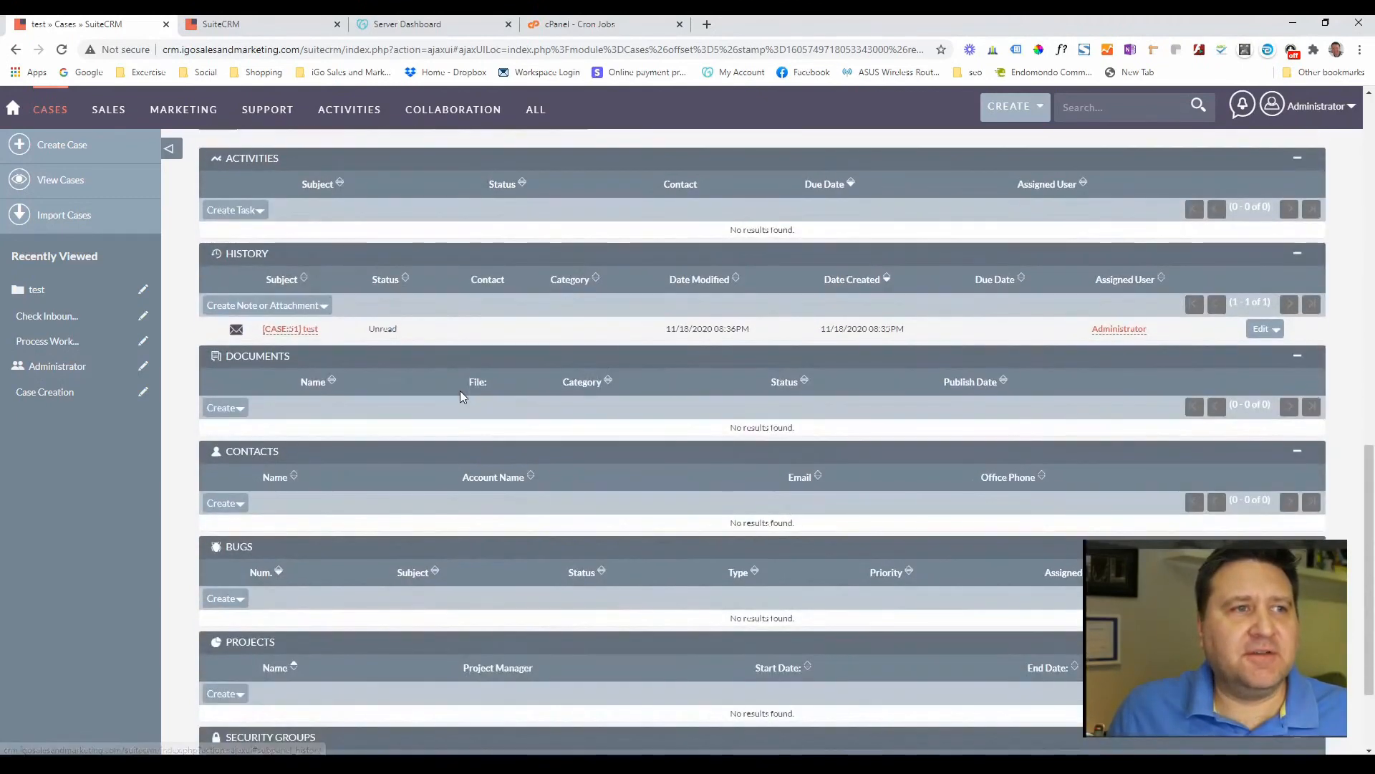
{"action": "scroll", "coordinate": [457, 394], "scroll_direction": "down", "scroll_amount": 2}
{"action": "scroll", "coordinate": [457, 393], "scroll_direction": "up", "scroll_amount": 2}
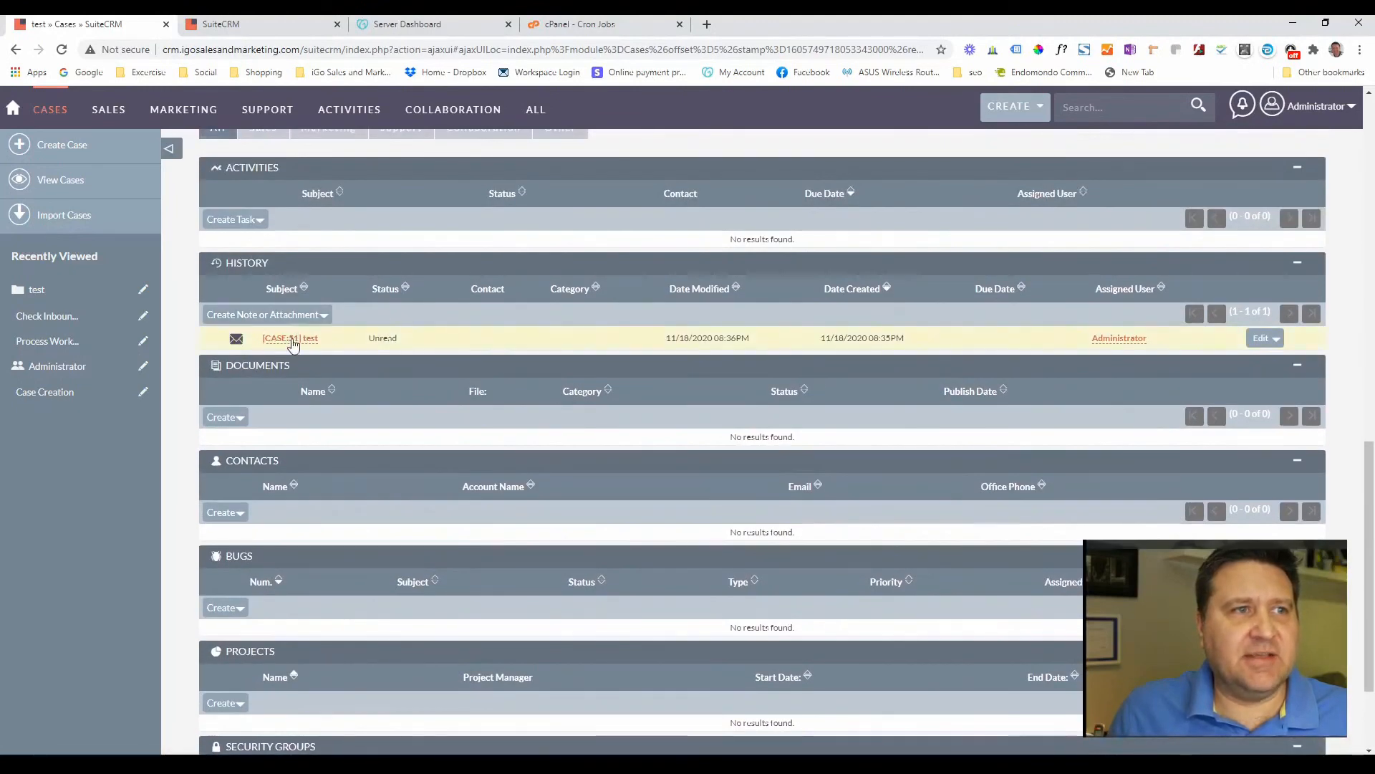
{"action": "scroll", "coordinate": [329, 331], "scroll_direction": "up", "scroll_amount": 10}
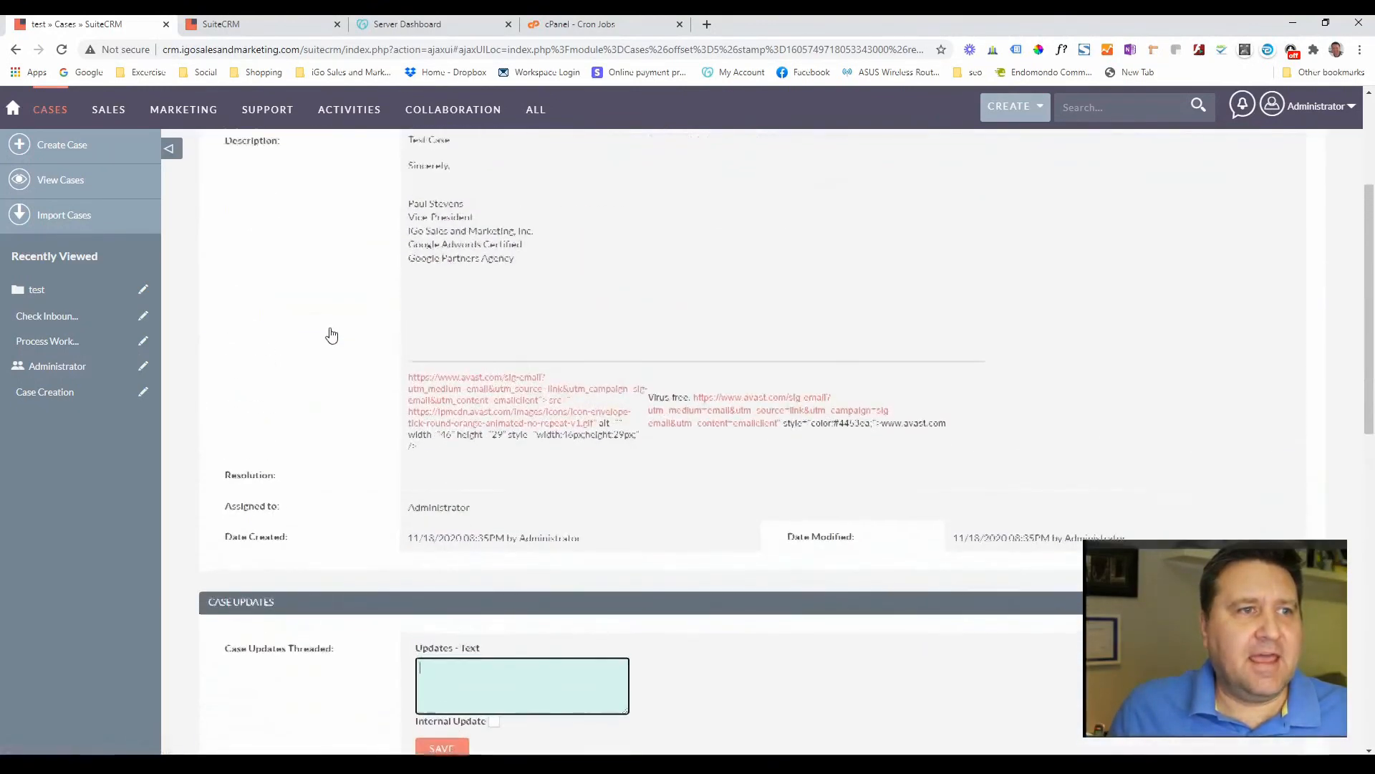
{"action": "scroll", "coordinate": [329, 334], "scroll_direction": "down", "scroll_amount": 15}
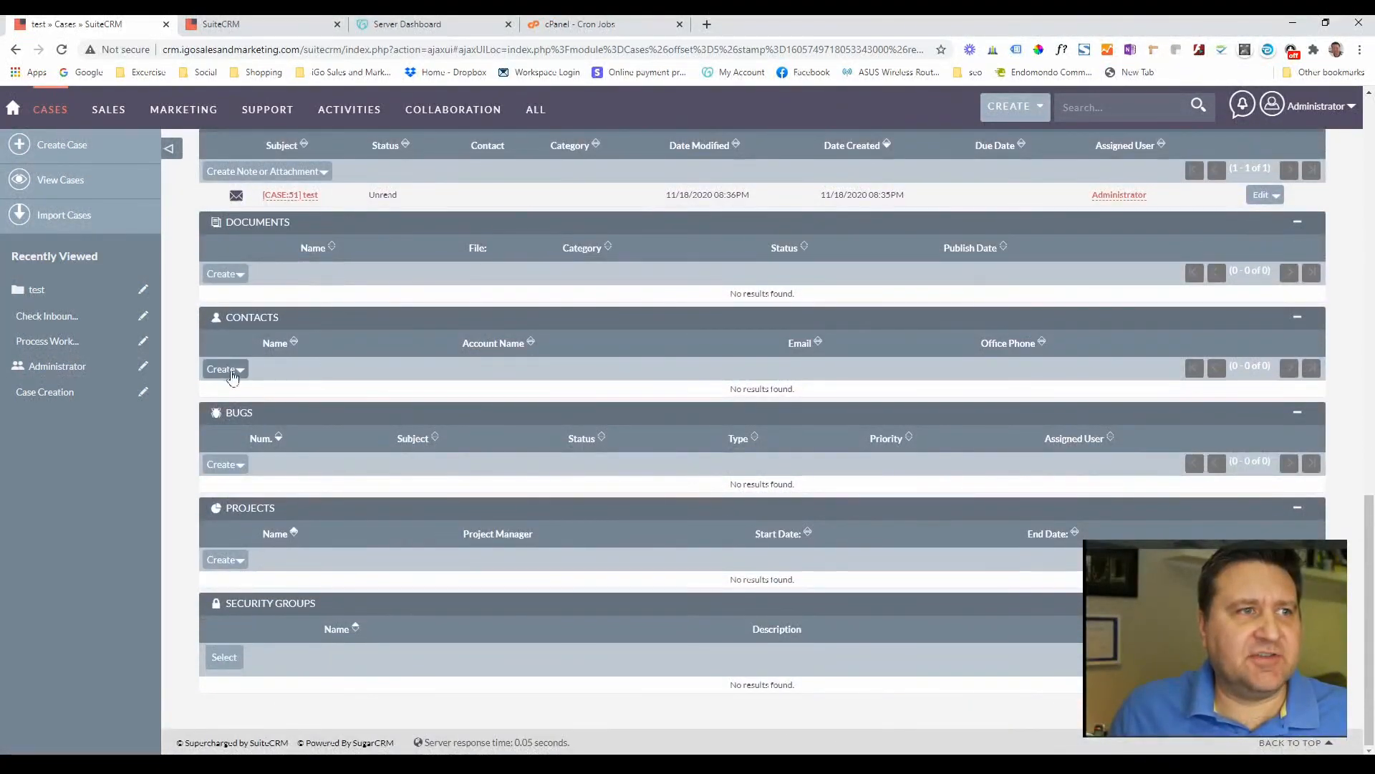
{"action": "left_click", "coordinate": [242, 374]}
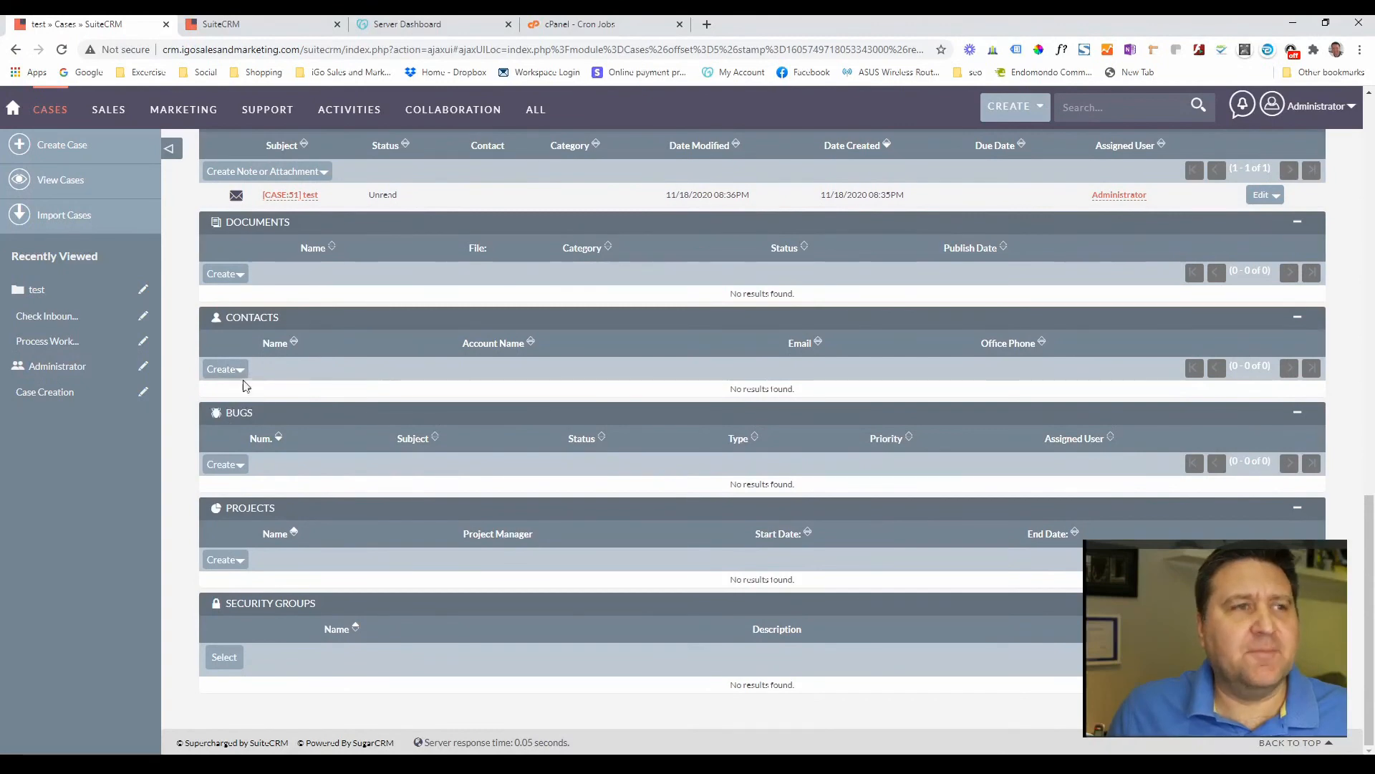
{"action": "scroll", "coordinate": [356, 436], "scroll_direction": "up", "scroll_amount": 15}
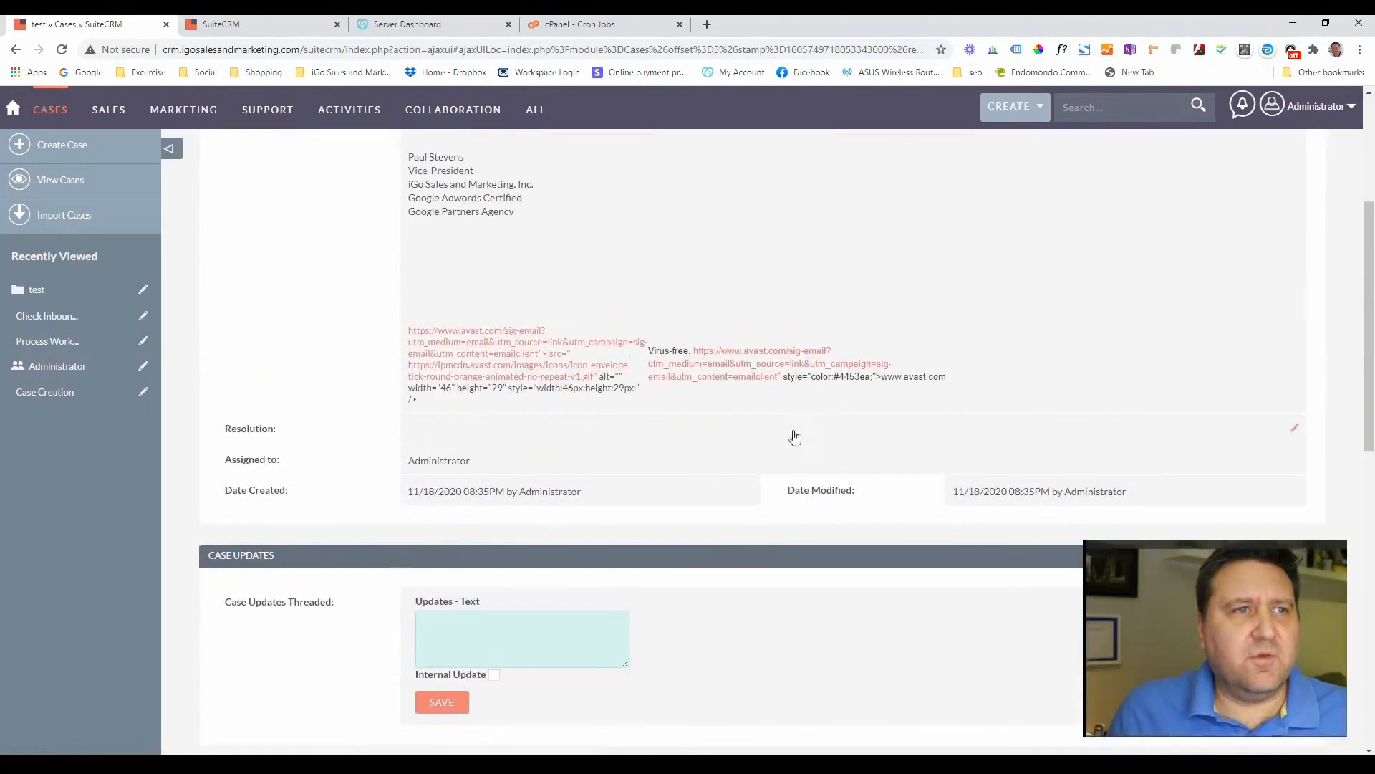
{"action": "scroll", "coordinate": [573, 335], "scroll_direction": "up", "scroll_amount": 4}
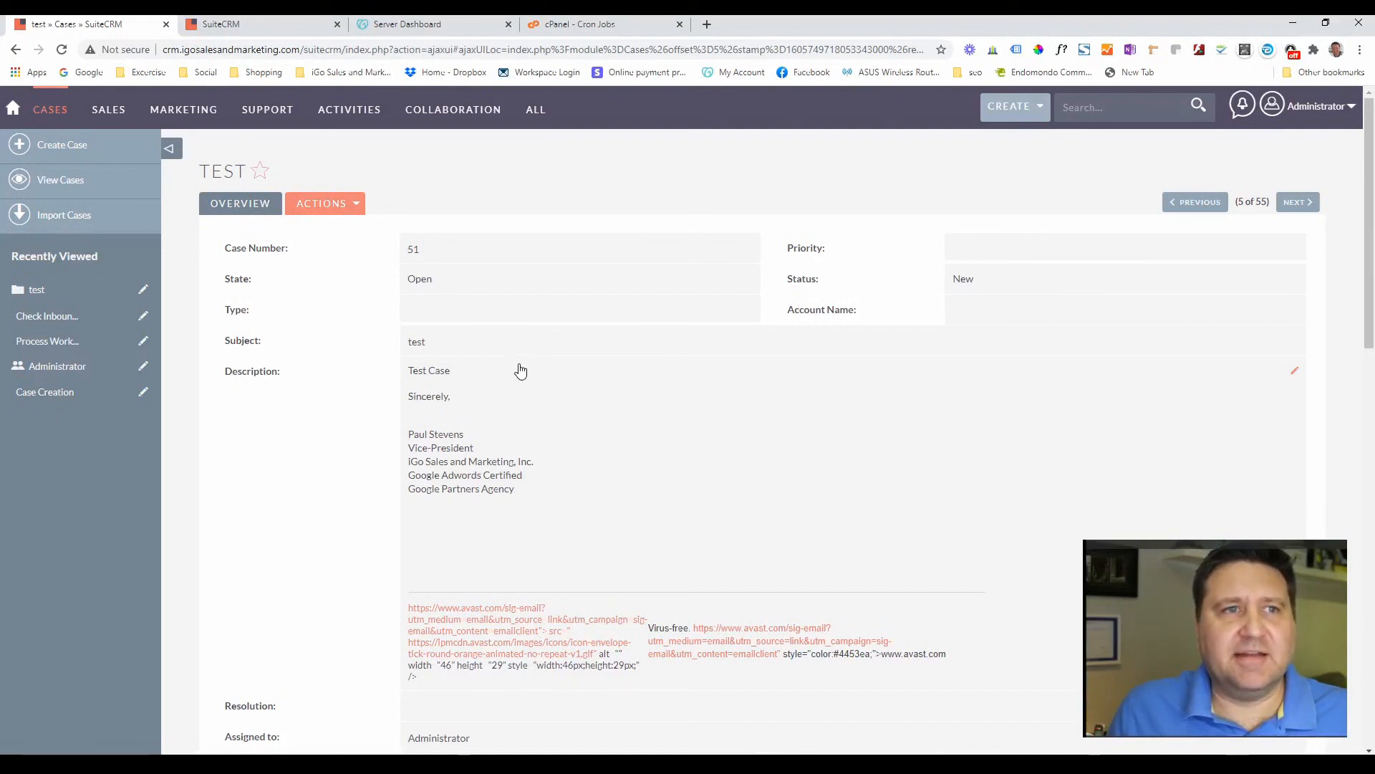
{"action": "scroll", "coordinate": [516, 364], "scroll_direction": "down", "scroll_amount": 15}
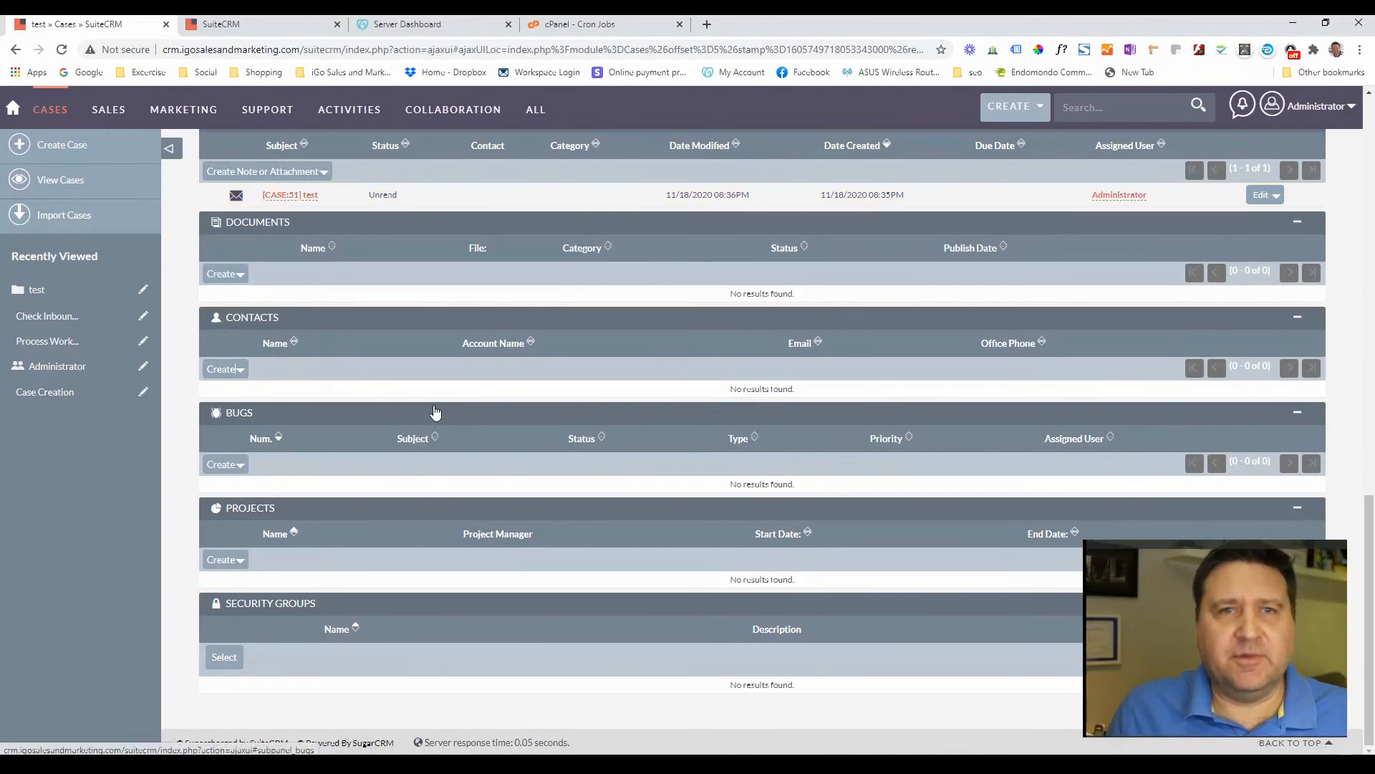
{"action": "scroll", "coordinate": [435, 411], "scroll_direction": "up", "scroll_amount": 10}
{"action": "scroll", "coordinate": [436, 418], "scroll_direction": "down", "scroll_amount": 2}
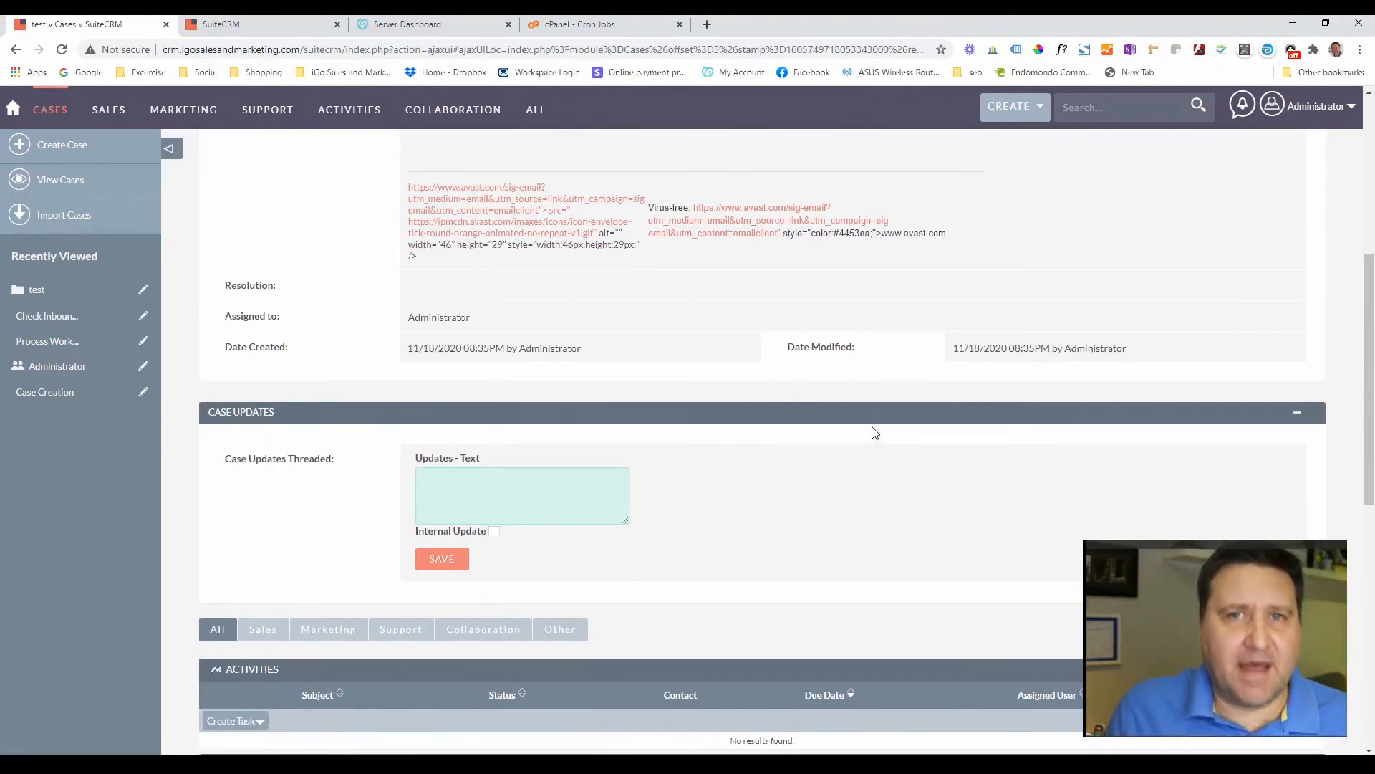
{"action": "scroll", "coordinate": [722, 460], "scroll_direction": "up", "scroll_amount": 6}
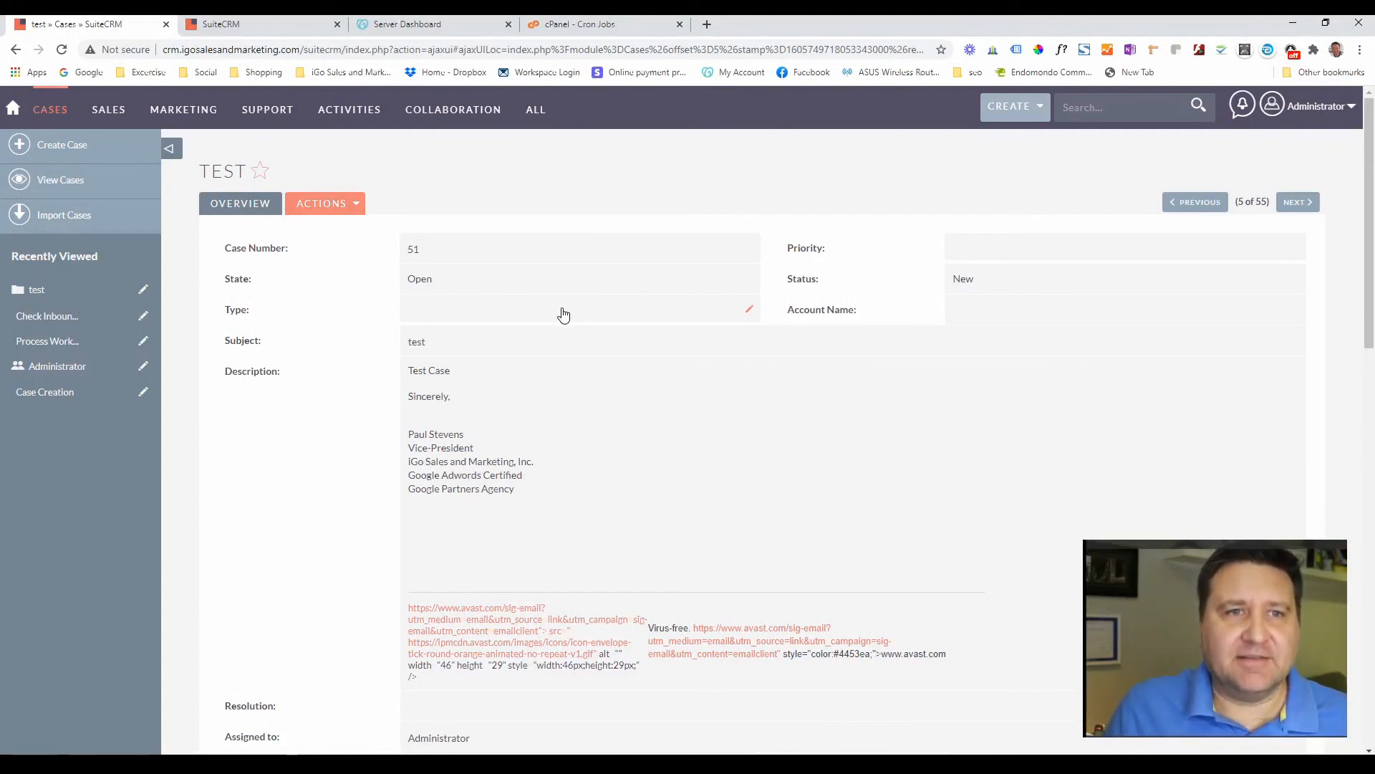
{"action": "scroll", "coordinate": [593, 384], "scroll_direction": "down", "scroll_amount": 9}
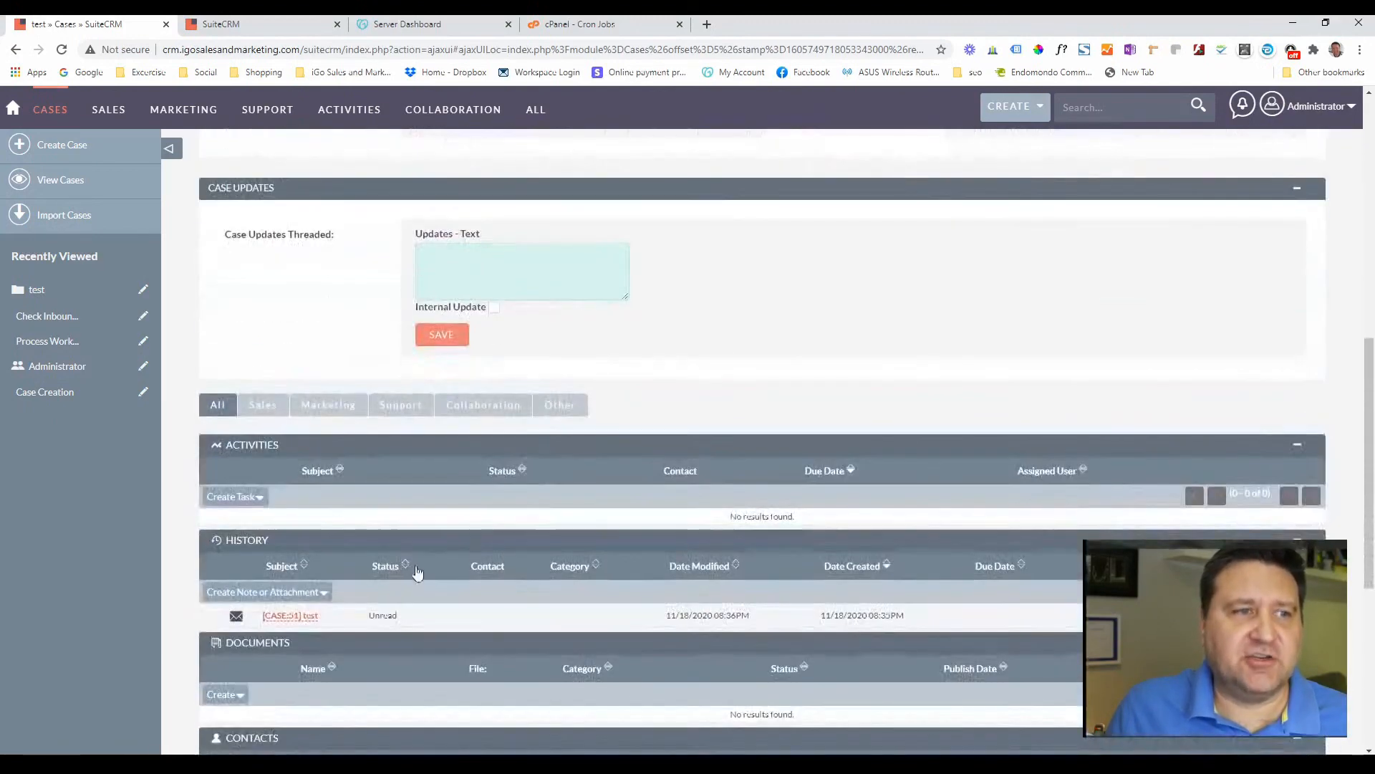
{"action": "scroll", "coordinate": [418, 572], "scroll_direction": "down", "scroll_amount": 3}
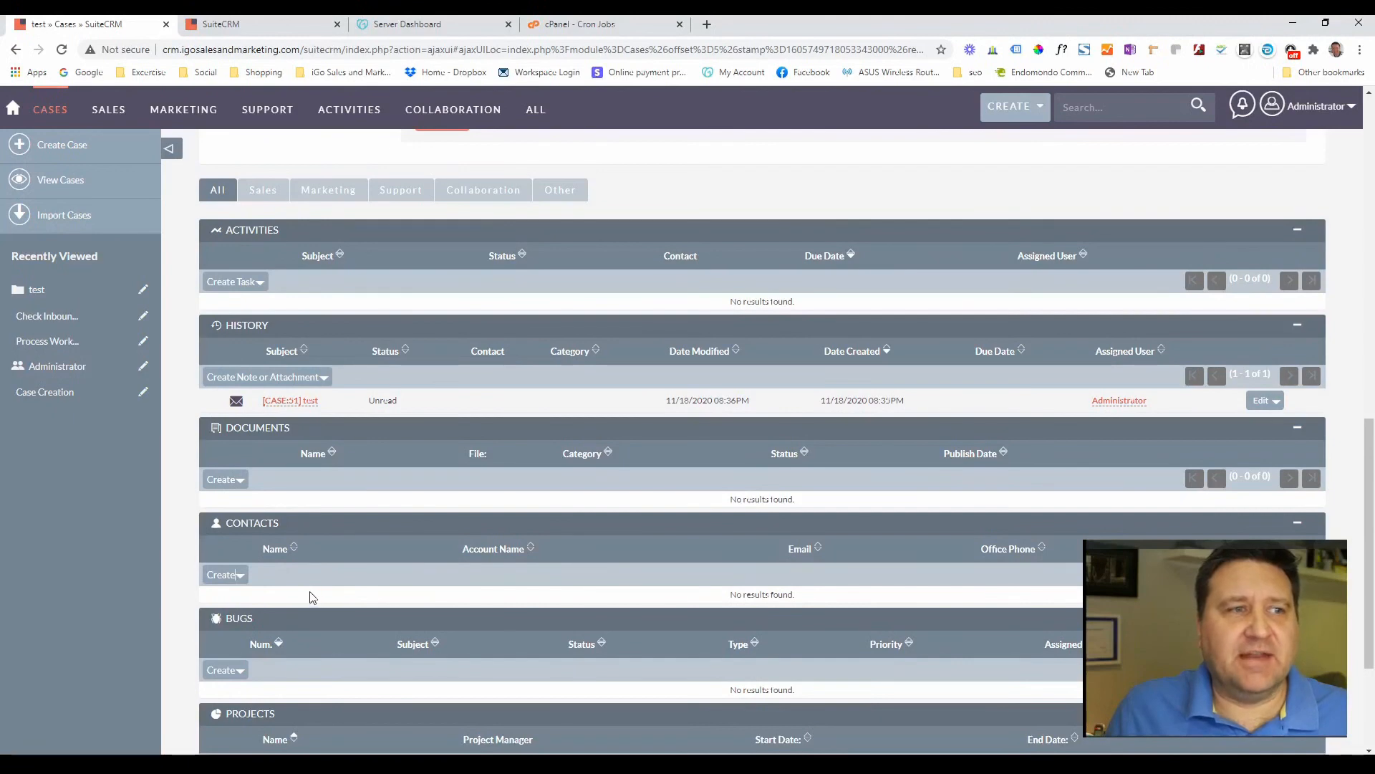
{"action": "scroll", "coordinate": [500, 606], "scroll_direction": "up", "scroll_amount": 12}
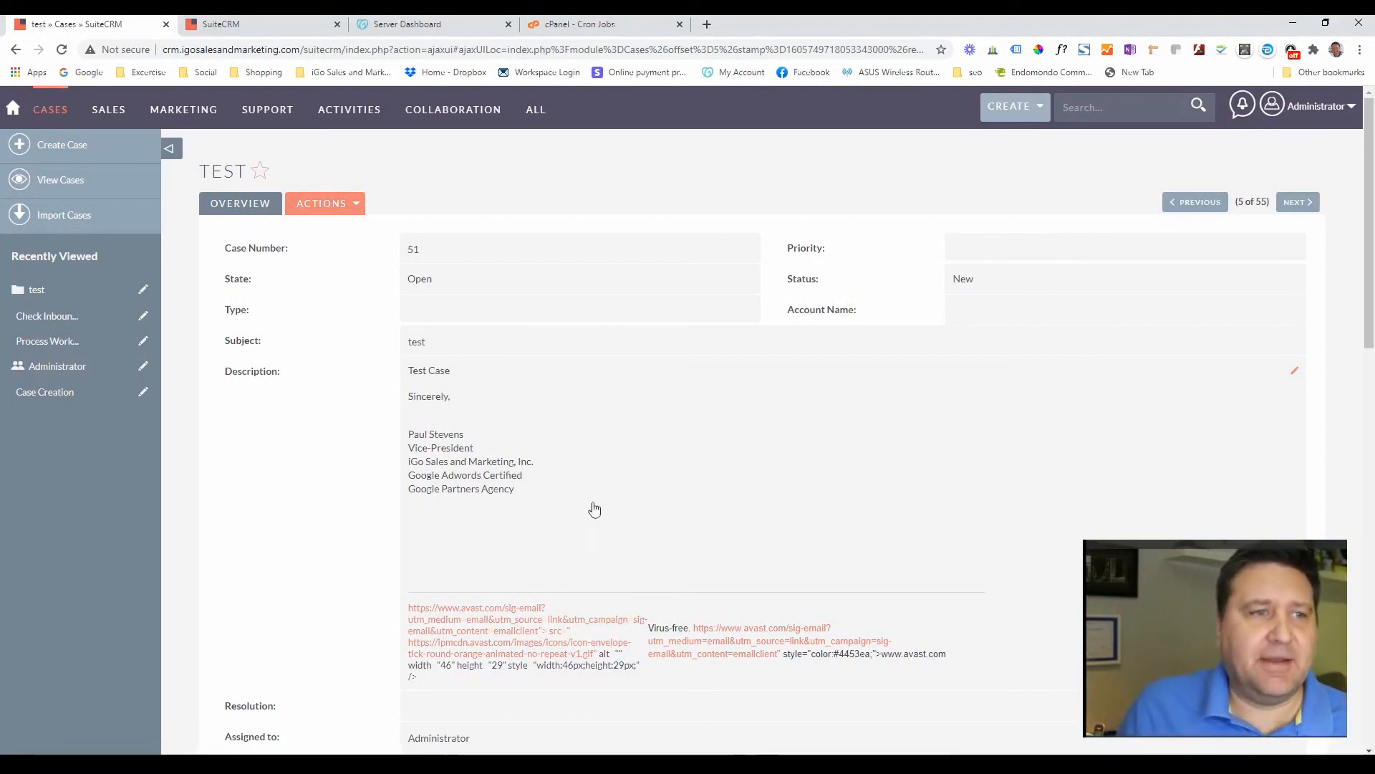
{"action": "scroll", "coordinate": [594, 509], "scroll_direction": "down", "scroll_amount": 6}
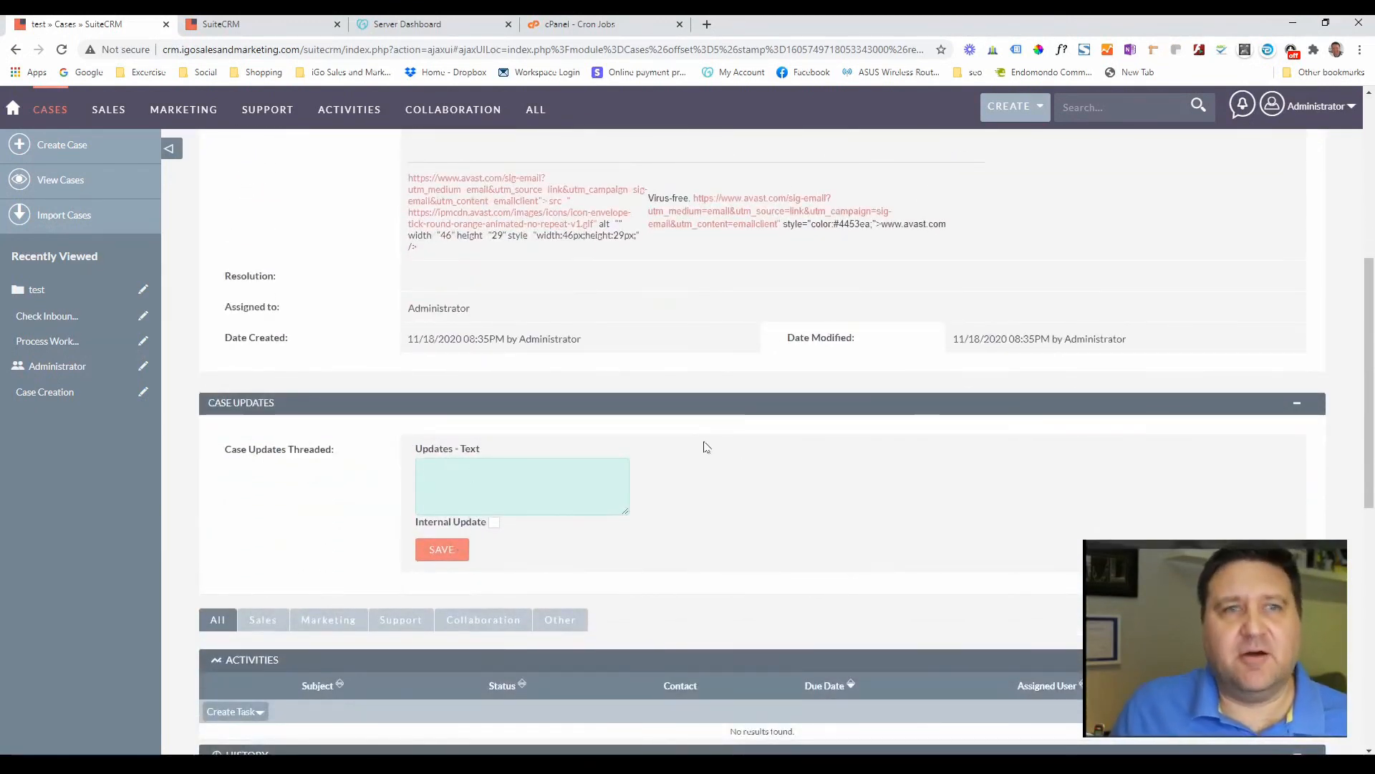
{"action": "scroll", "coordinate": [725, 309], "scroll_direction": "up", "scroll_amount": 4}
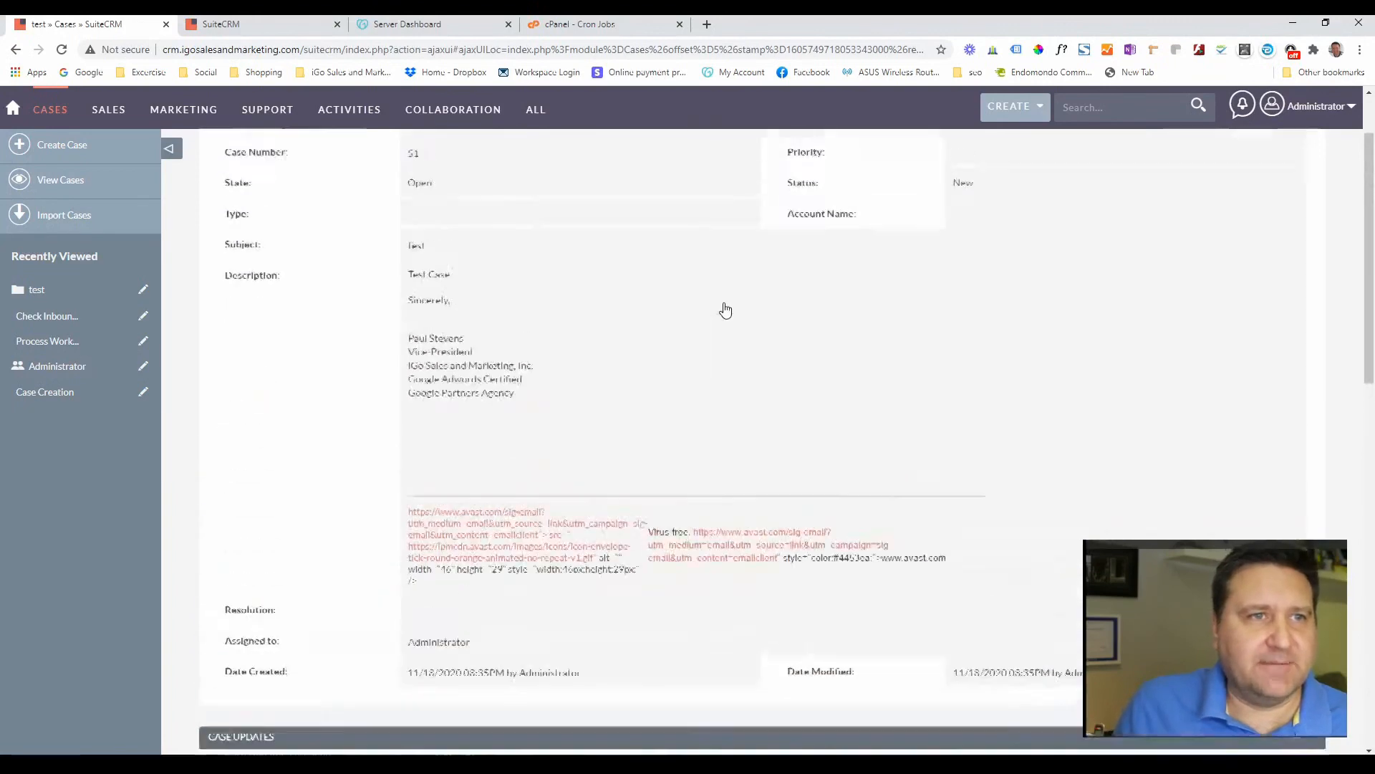
{"action": "scroll", "coordinate": [725, 310], "scroll_direction": "up", "scroll_amount": 2}
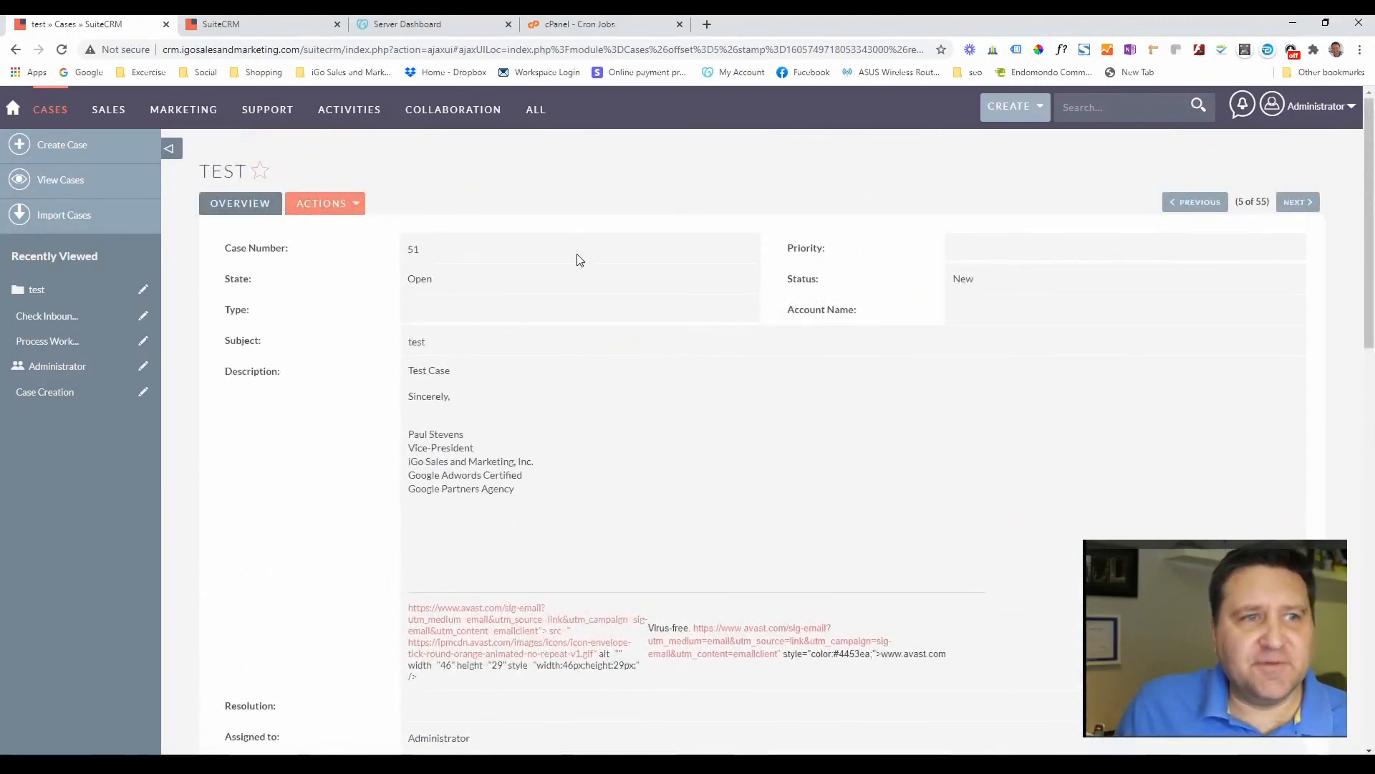